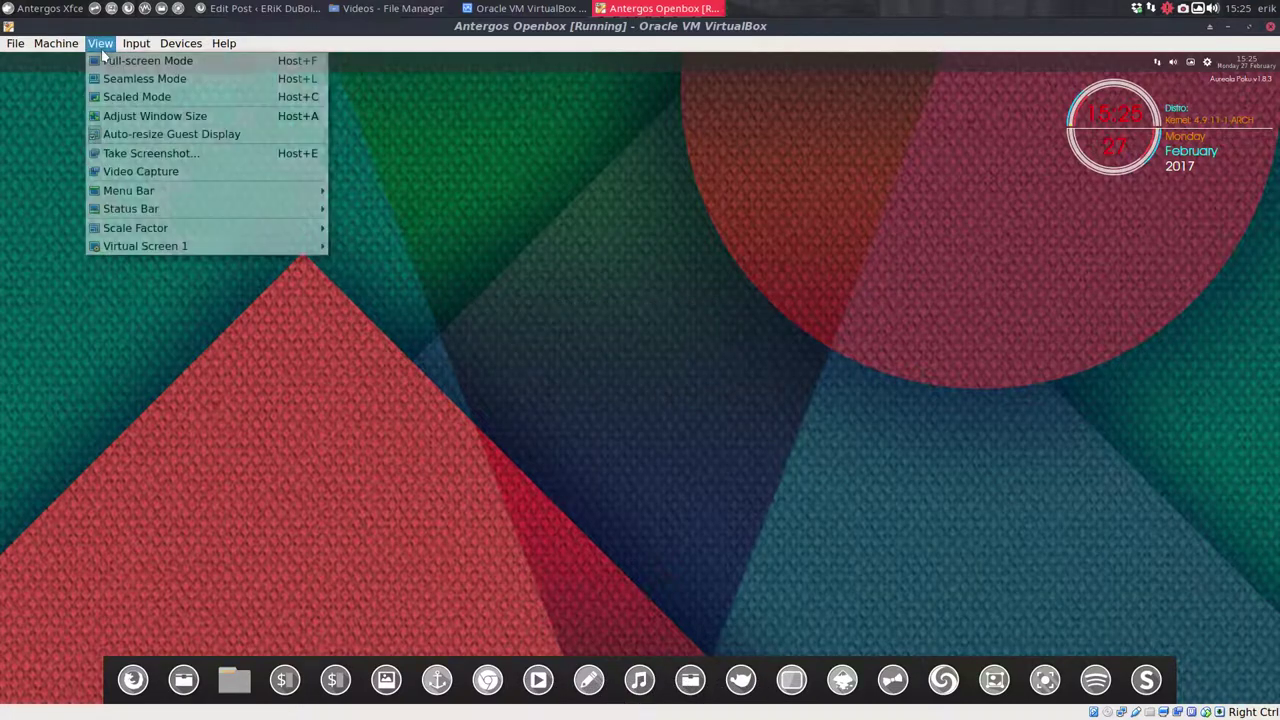
Step: Switch the virtual machine to full-screen mode and open the folder DATA/AntergosOpenbox/installation in the file manager
{"action": "left_click", "coordinate": [106, 61]}
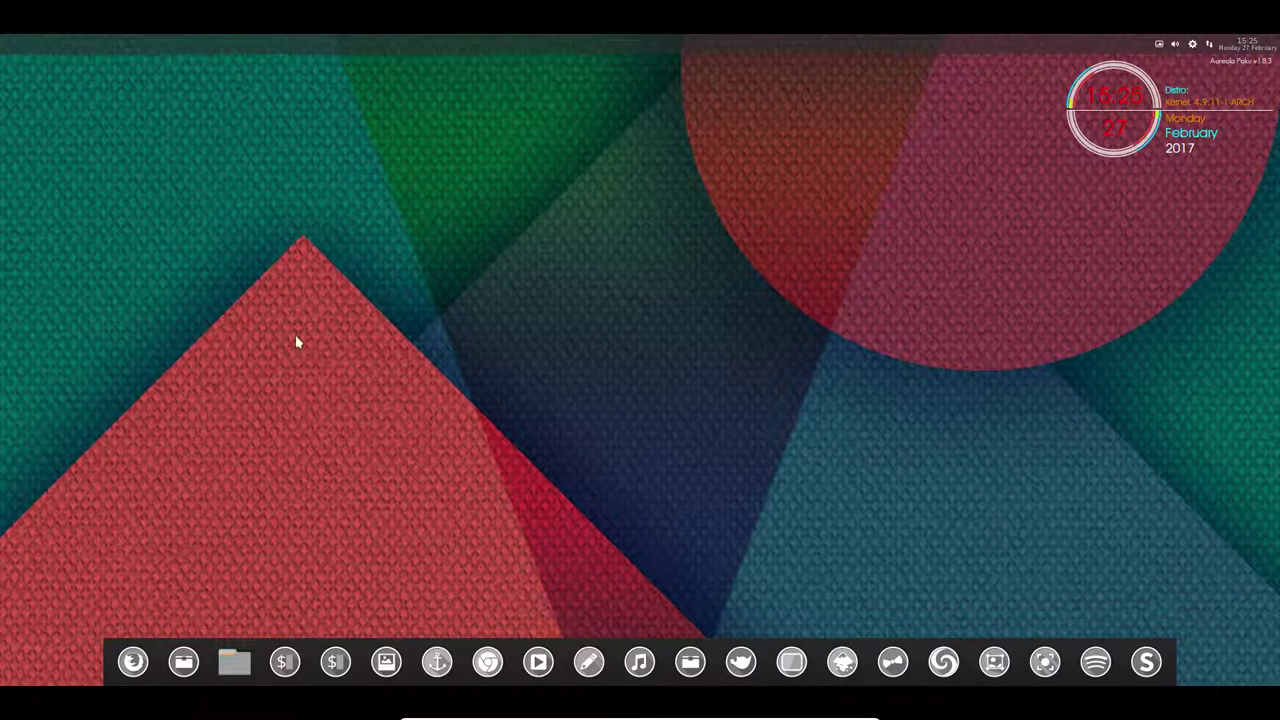
{"action": "left_click_drag", "start_coordinate": [310, 149], "coordinate": [542, 105]}
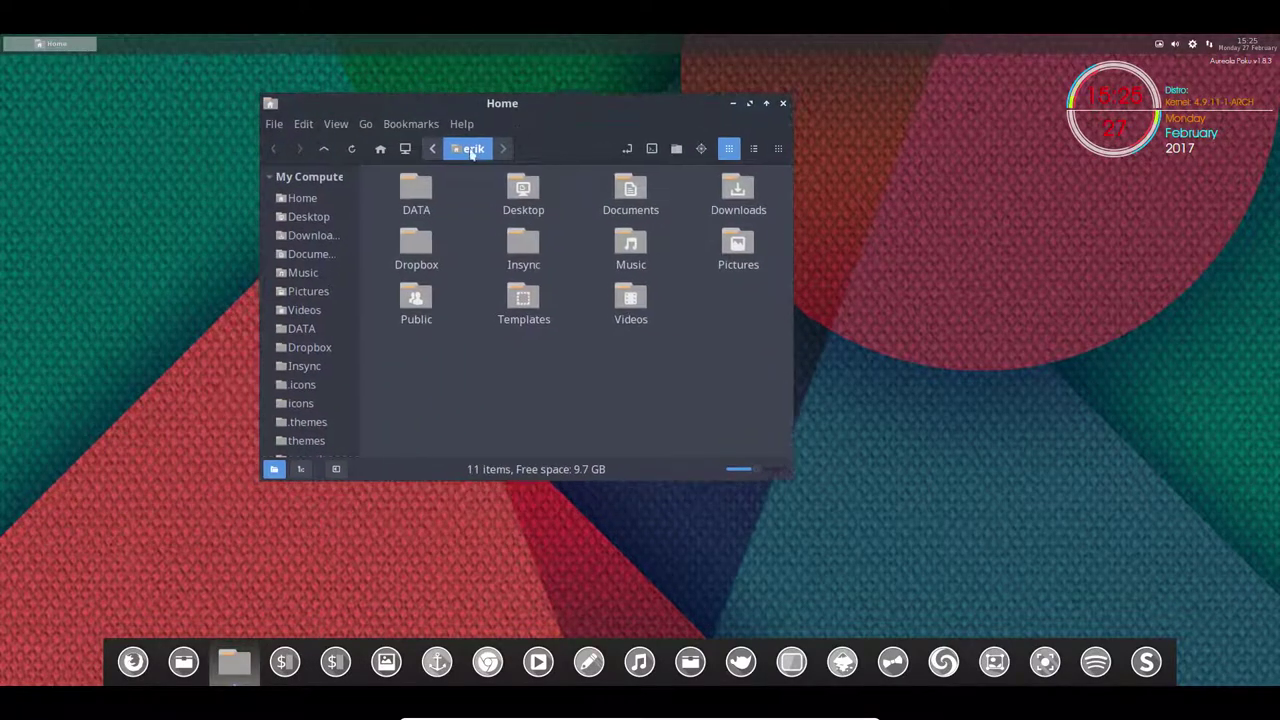
{"action": "double_click", "coordinate": [412, 200]}
{"action": "double_click", "coordinate": [414, 200]}
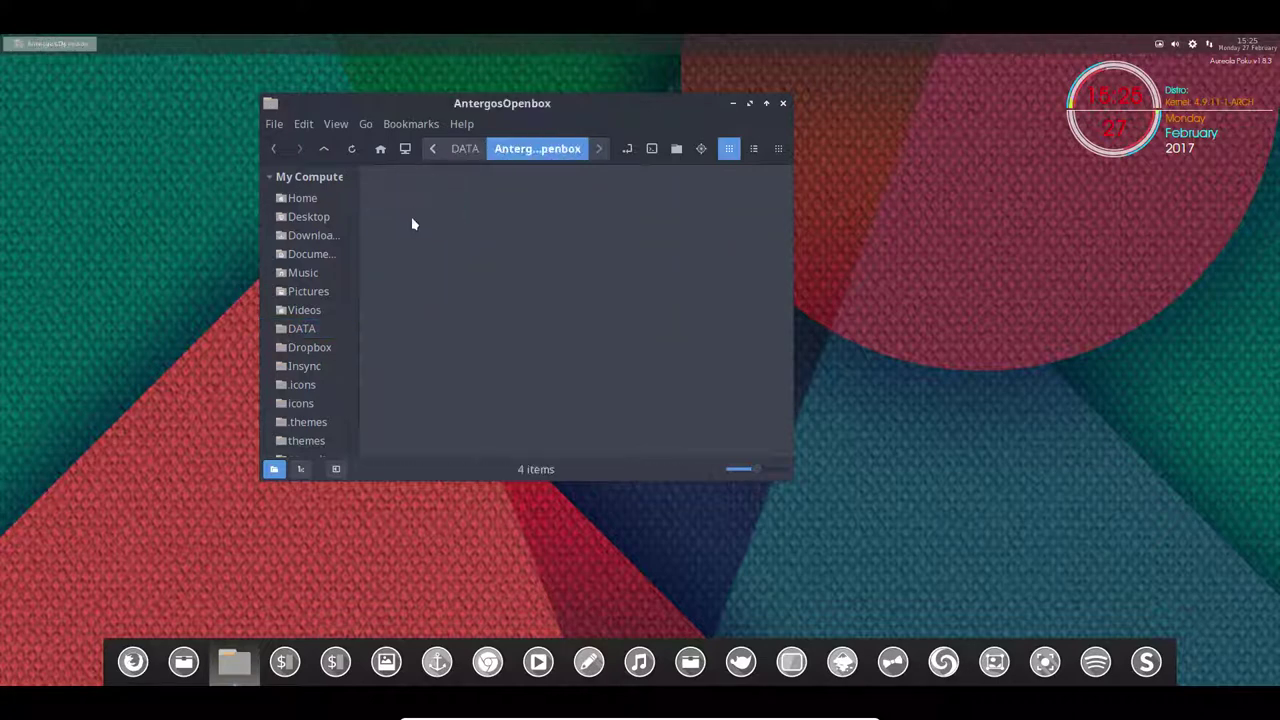
{"action": "double_click", "coordinate": [412, 198]}
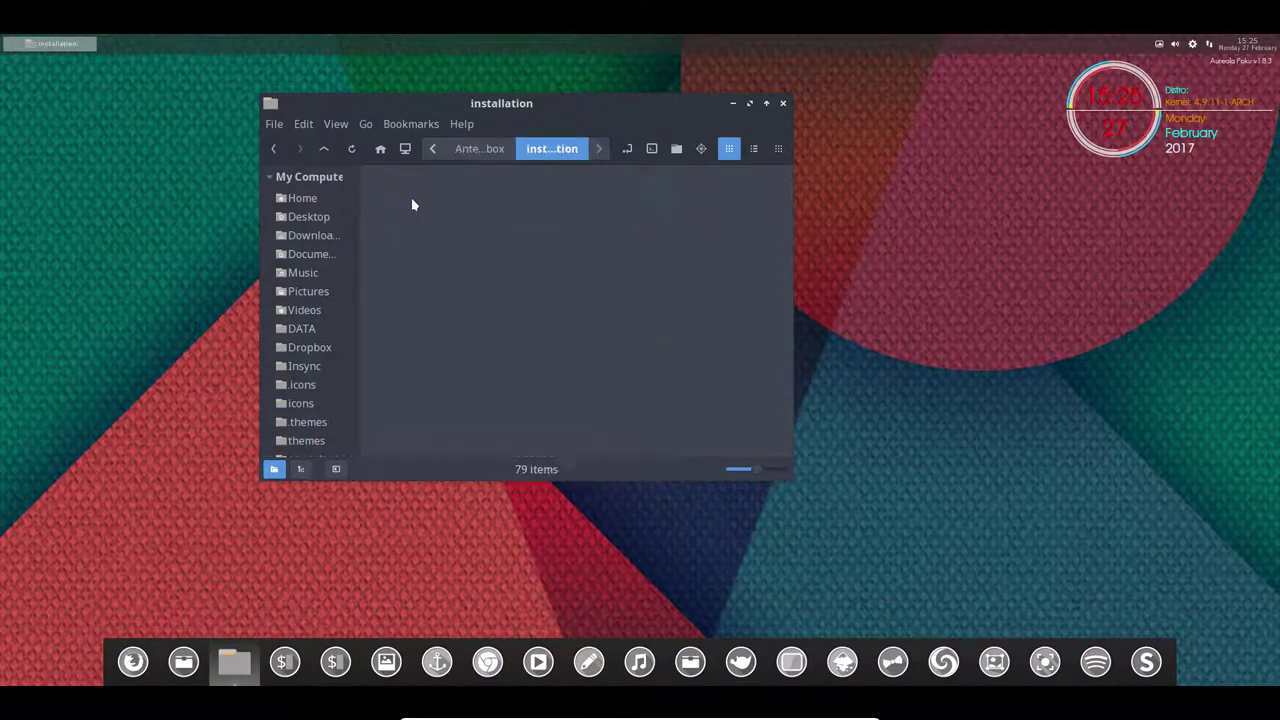
{"action": "left_click_drag", "start_coordinate": [542, 105], "coordinate": [450, 73]}
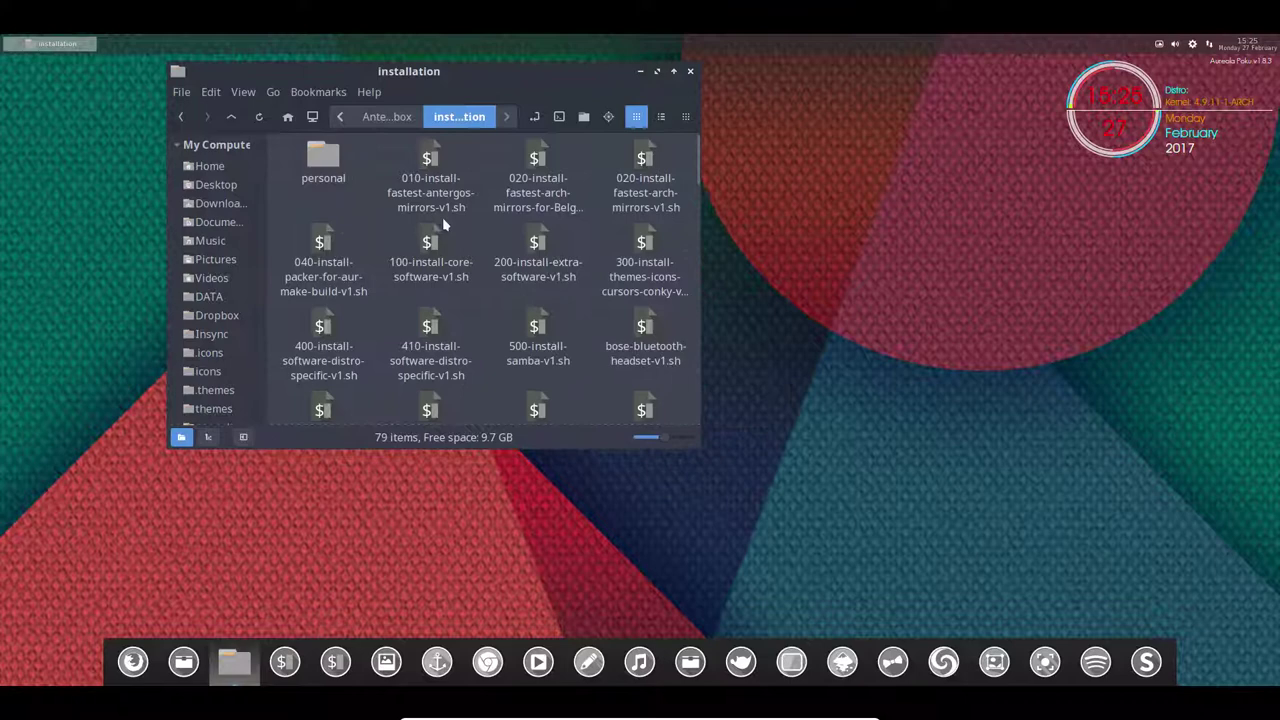
Step: Look through the personal folder entry and the install scripts in the installation folder, and close the file manager
{"action": "left_click", "coordinate": [323, 160]}
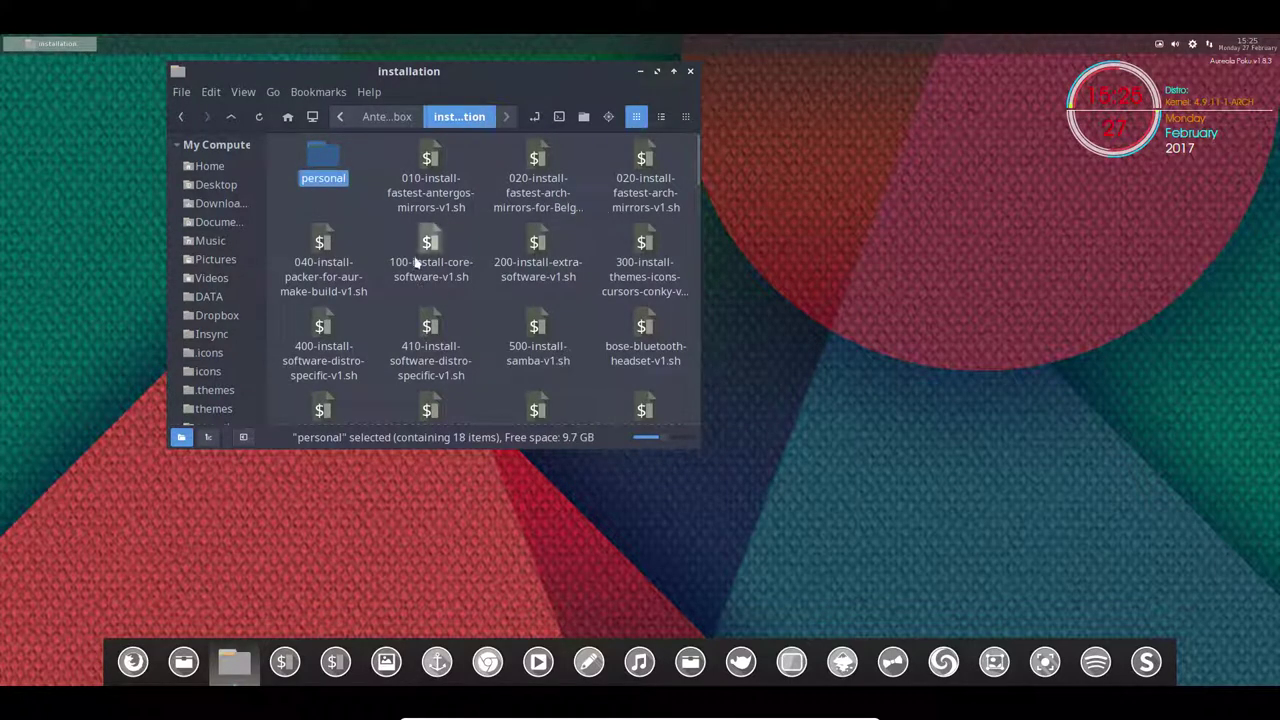
{"action": "left_click", "coordinate": [428, 255]}
{"action": "left_click", "coordinate": [645, 270]}
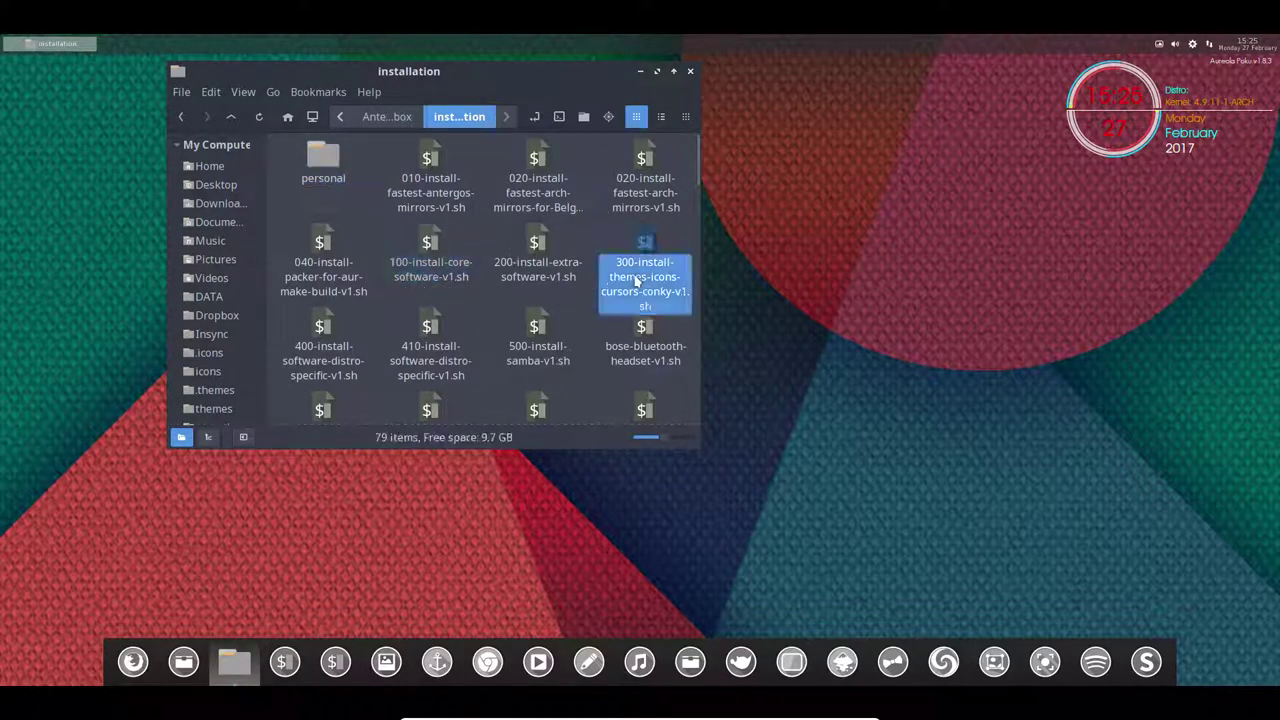
{"action": "left_click", "coordinate": [365, 342]}
{"action": "left_click", "coordinate": [405, 350]}
{"action": "scroll", "coordinate": [489, 368], "scroll_direction": "down", "scroll_amount": 1}
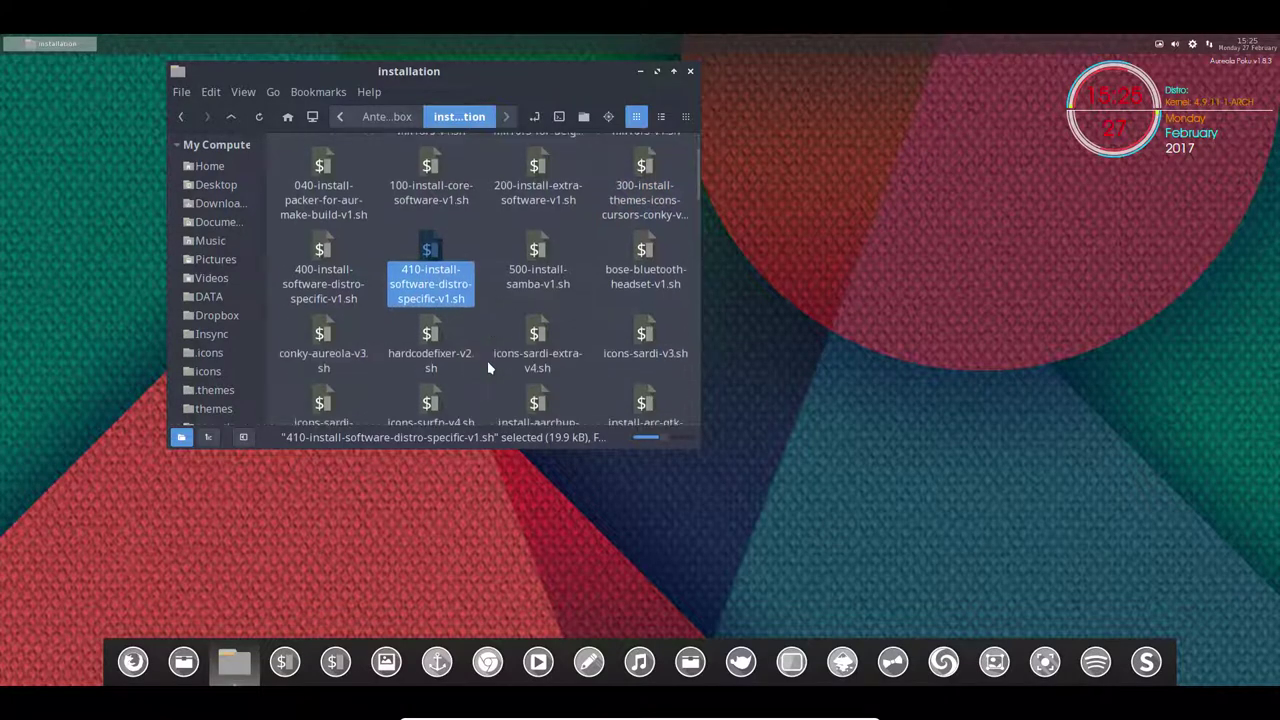
{"action": "scroll", "coordinate": [489, 368], "scroll_direction": "down", "scroll_amount": 5}
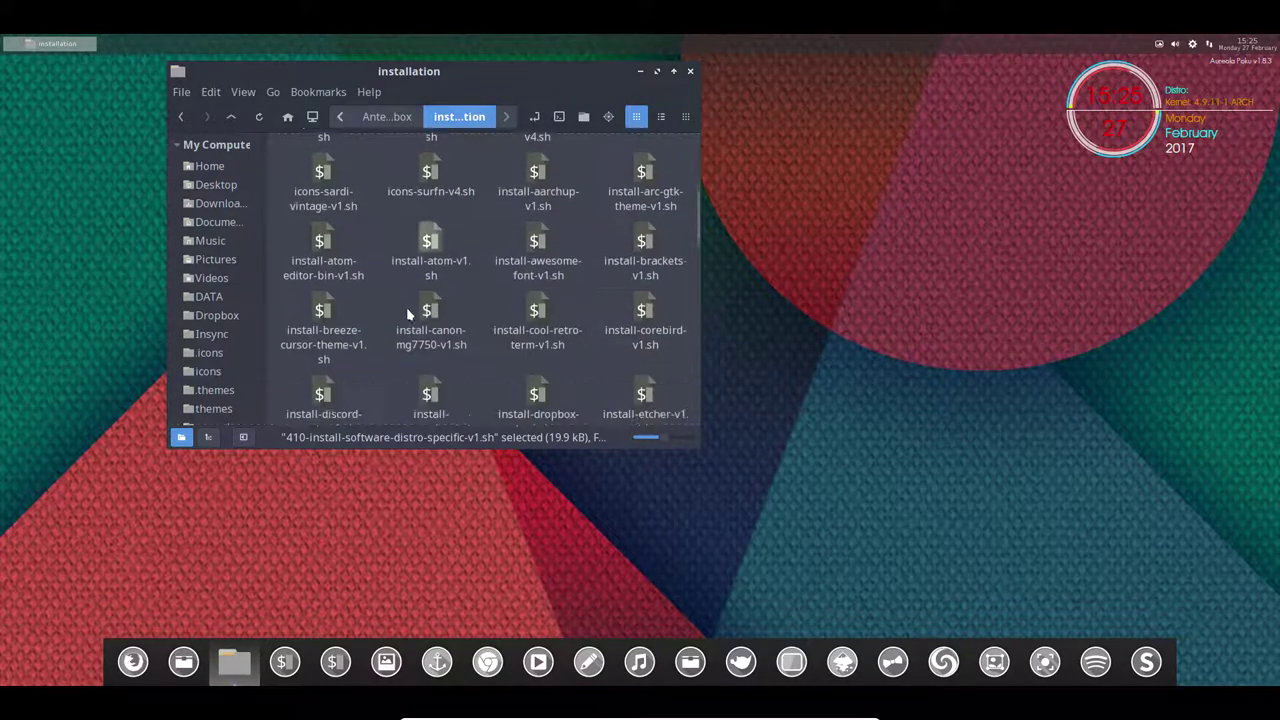
{"action": "scroll", "coordinate": [407, 312], "scroll_direction": "down", "scroll_amount": 15}
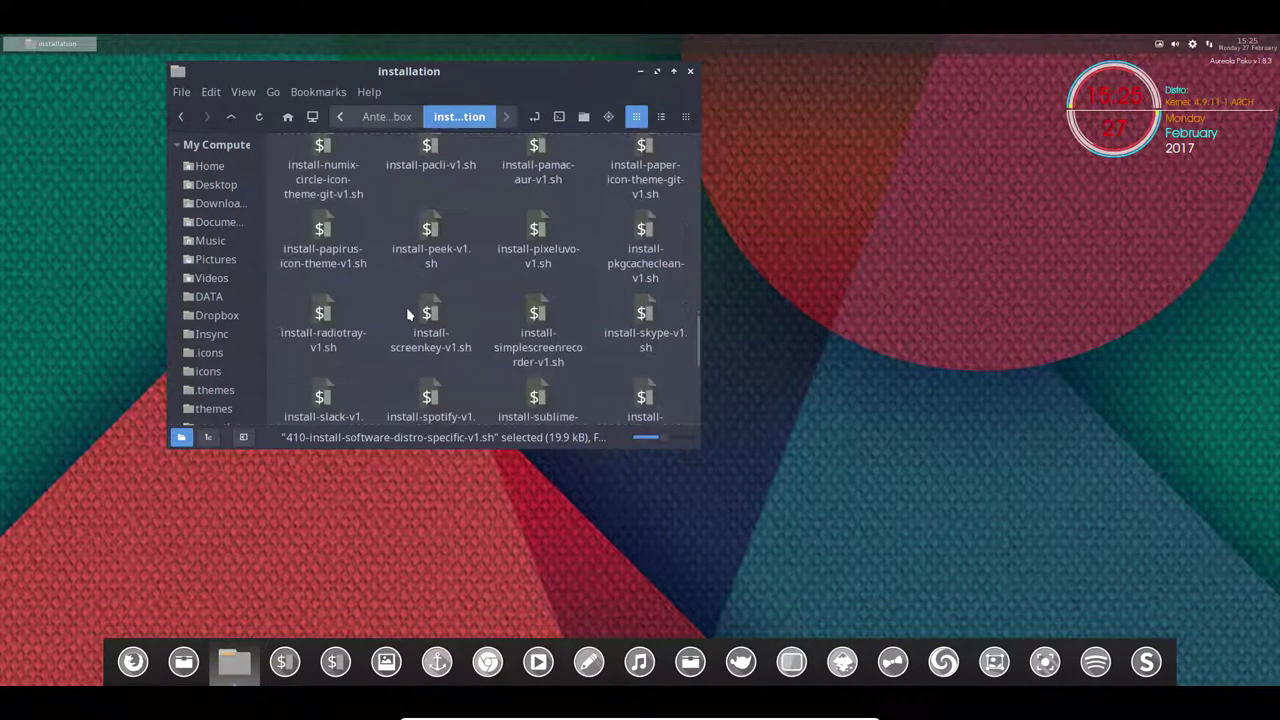
{"action": "scroll", "coordinate": [407, 313], "scroll_direction": "down", "scroll_amount": 2}
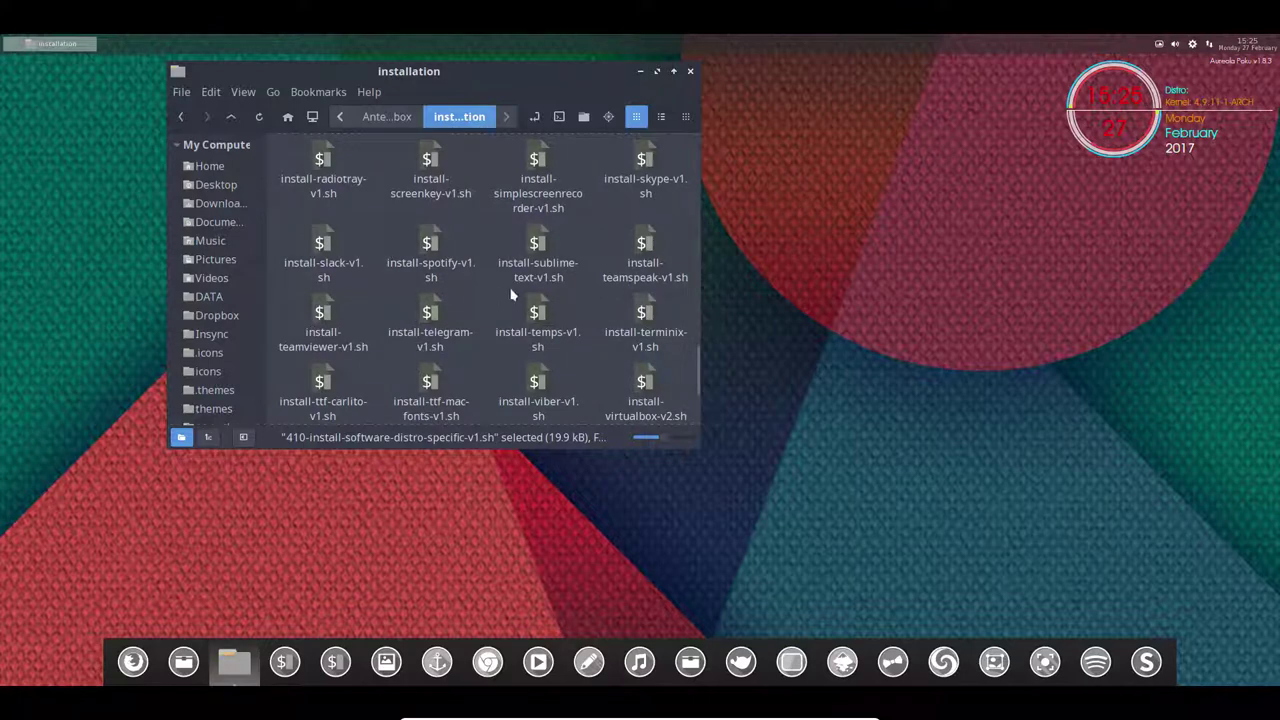
{"action": "left_click", "coordinate": [691, 73]}
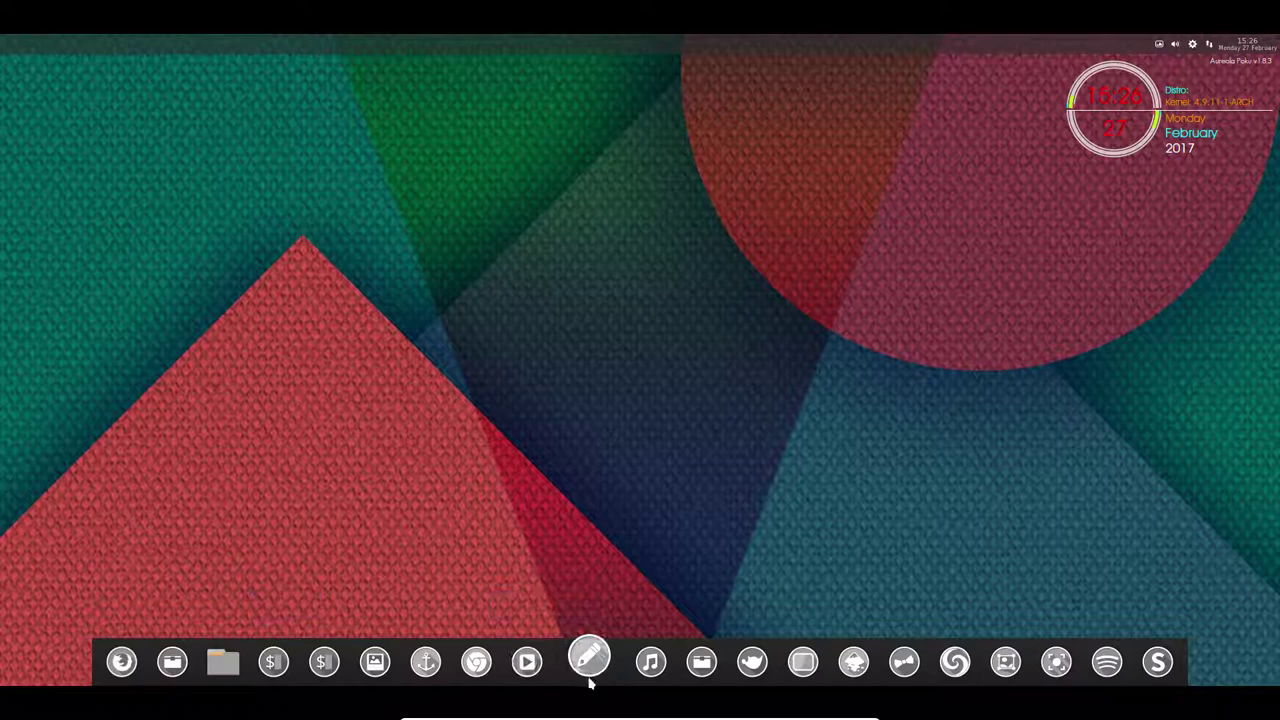
Step: Open the home folder in the file manager and move its window clear of the dock
{"action": "left_click_drag", "start_coordinate": [698, 672], "coordinate": [238, 664]}
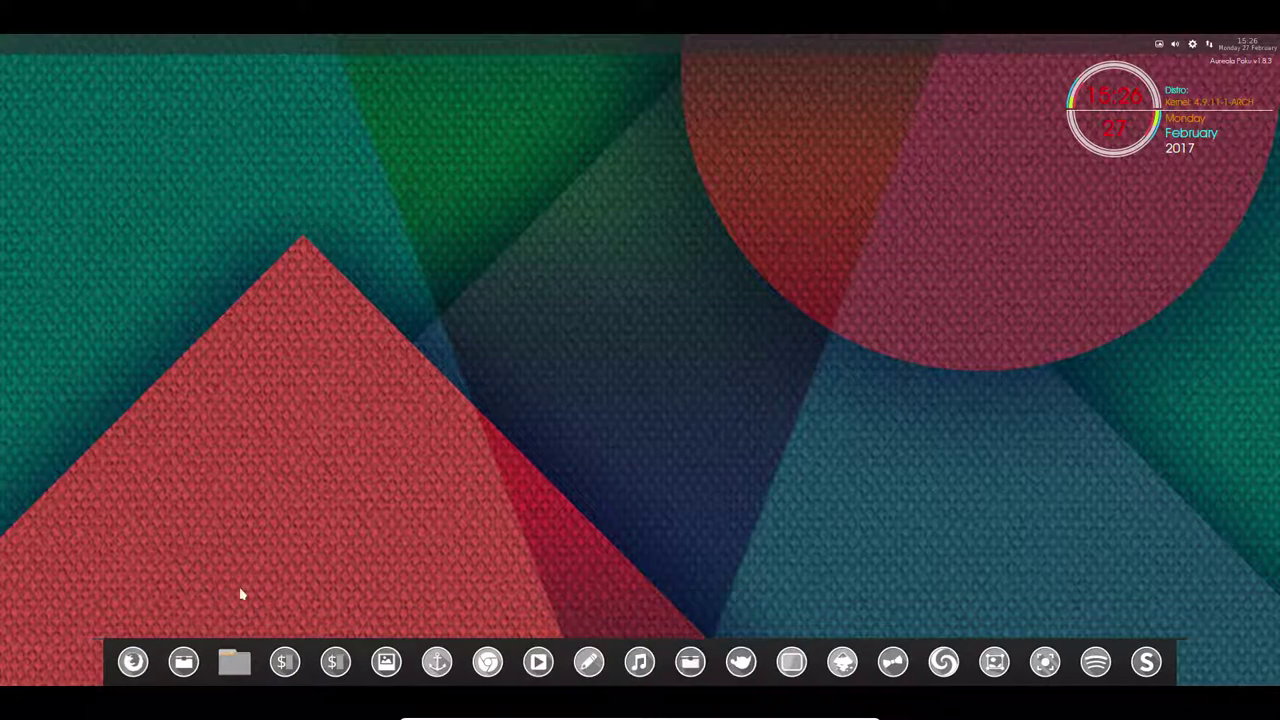
{"action": "left_click", "coordinate": [232, 658]}
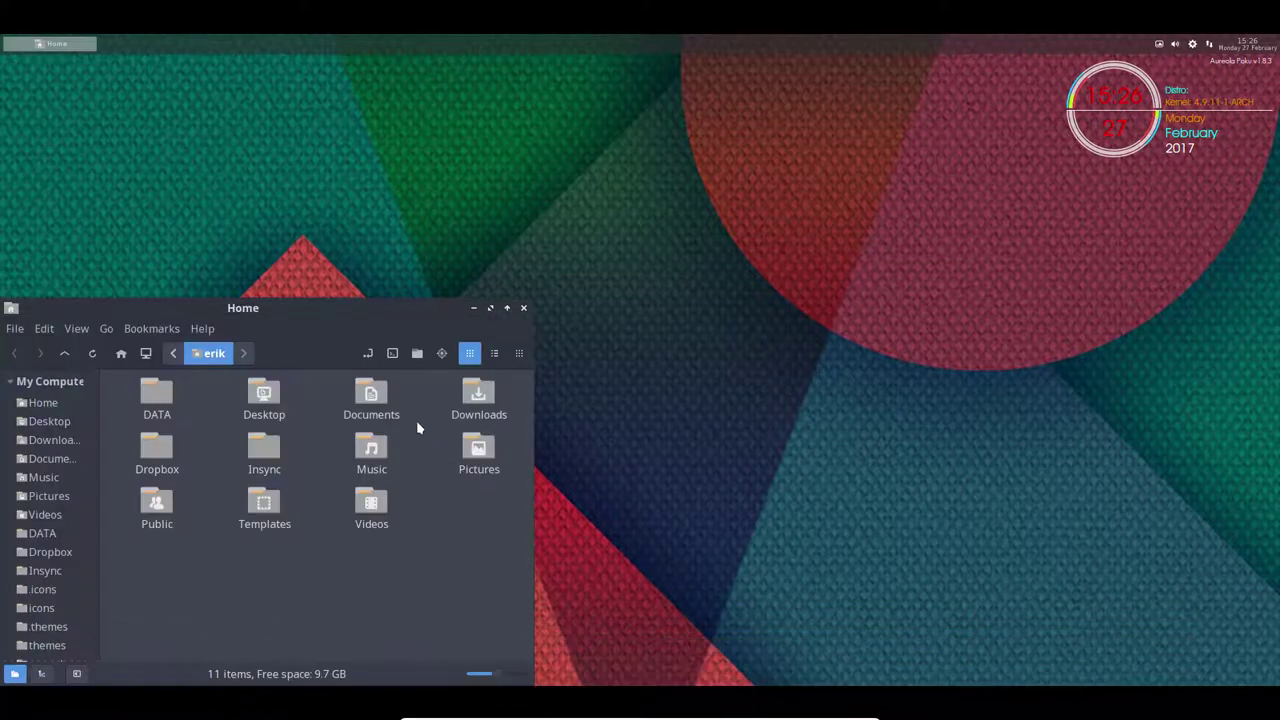
{"action": "key", "text": "ctrl+q"}
{"action": "left_click", "coordinate": [234, 660]}
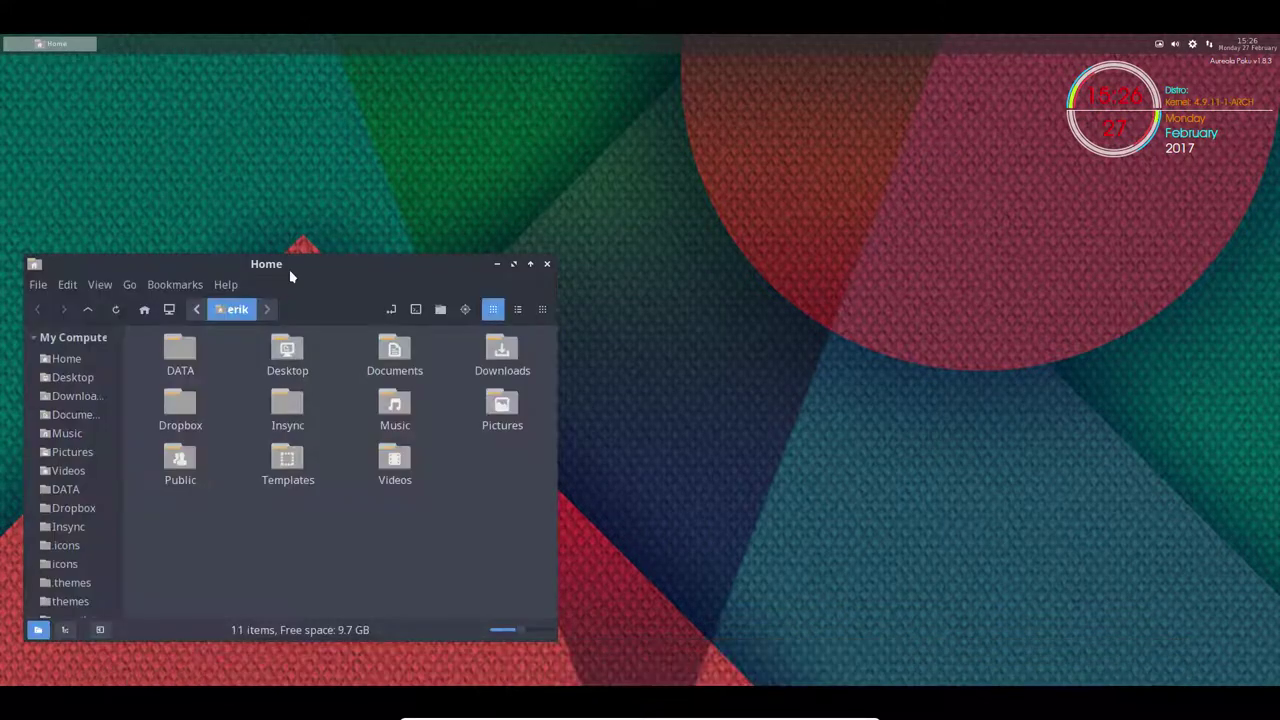
{"action": "left_click_drag", "start_coordinate": [289, 266], "coordinate": [570, 96]}
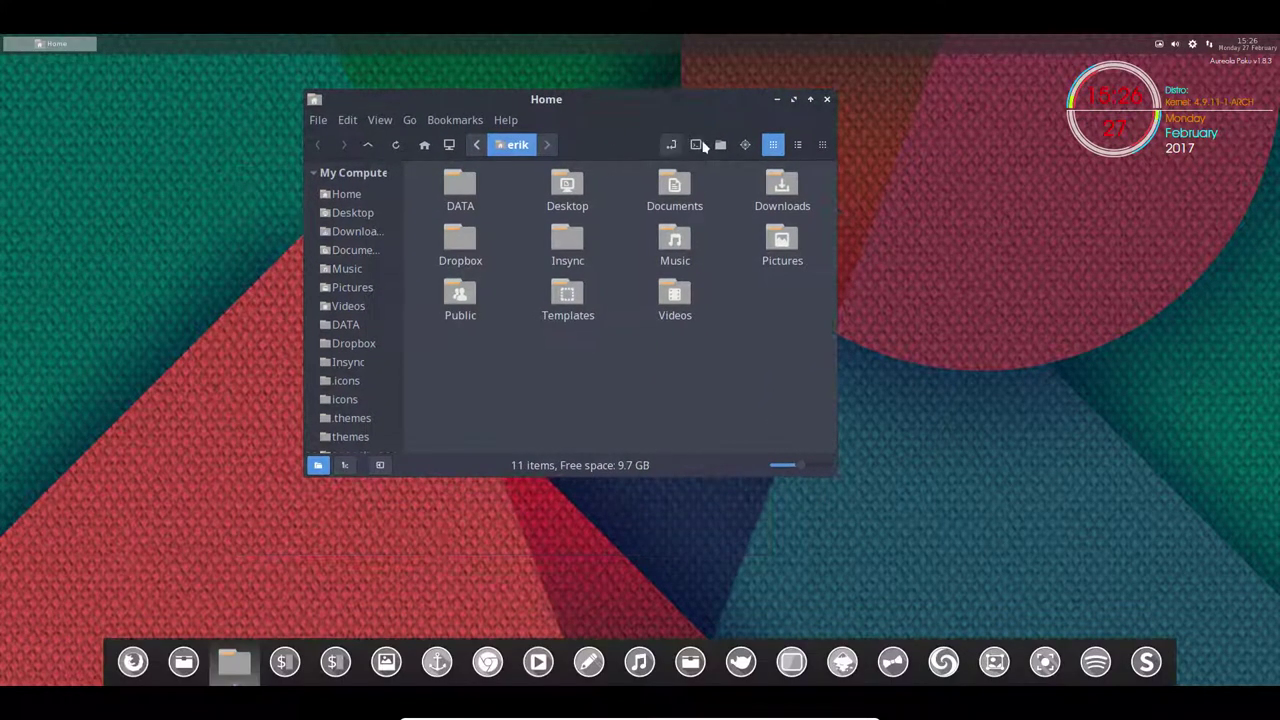
Step: Examine the toolbar options in the File Management Preferences and close the dialog
{"action": "left_click", "coordinate": [340, 121]}
{"action": "left_click", "coordinate": [380, 505]}
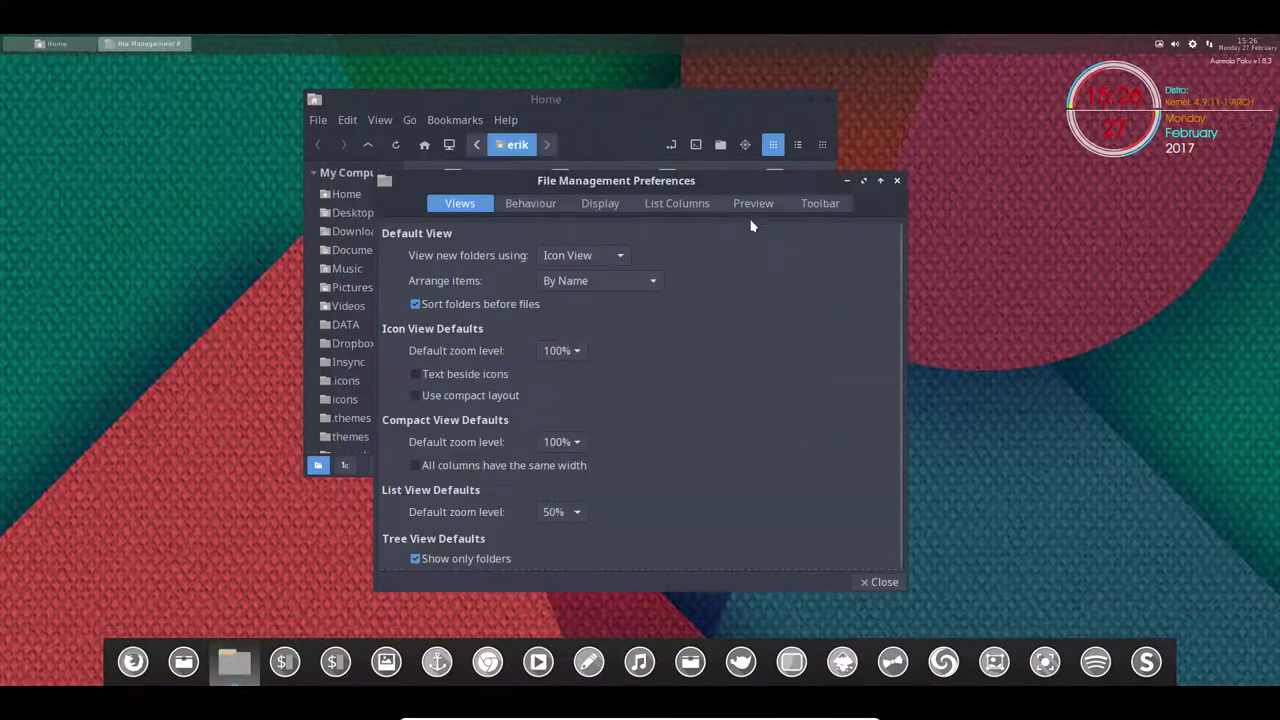
{"action": "left_click", "coordinate": [819, 204]}
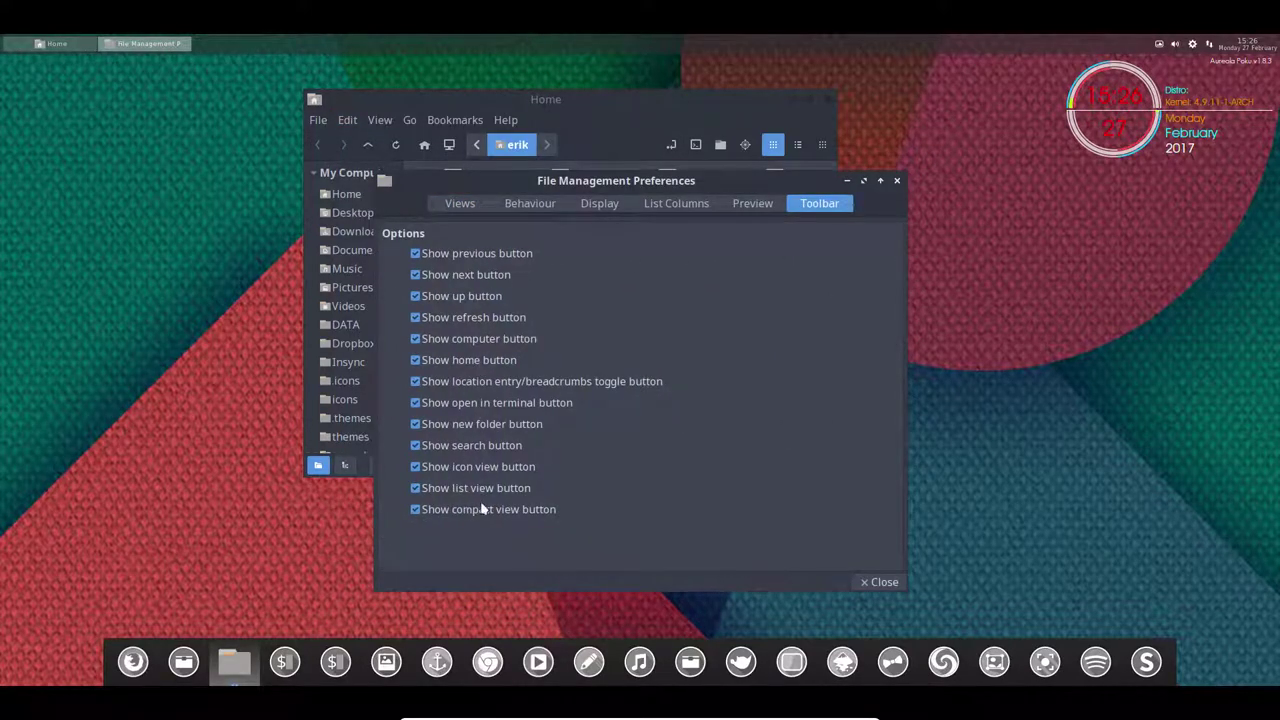
{"action": "left_click", "coordinate": [882, 581]}
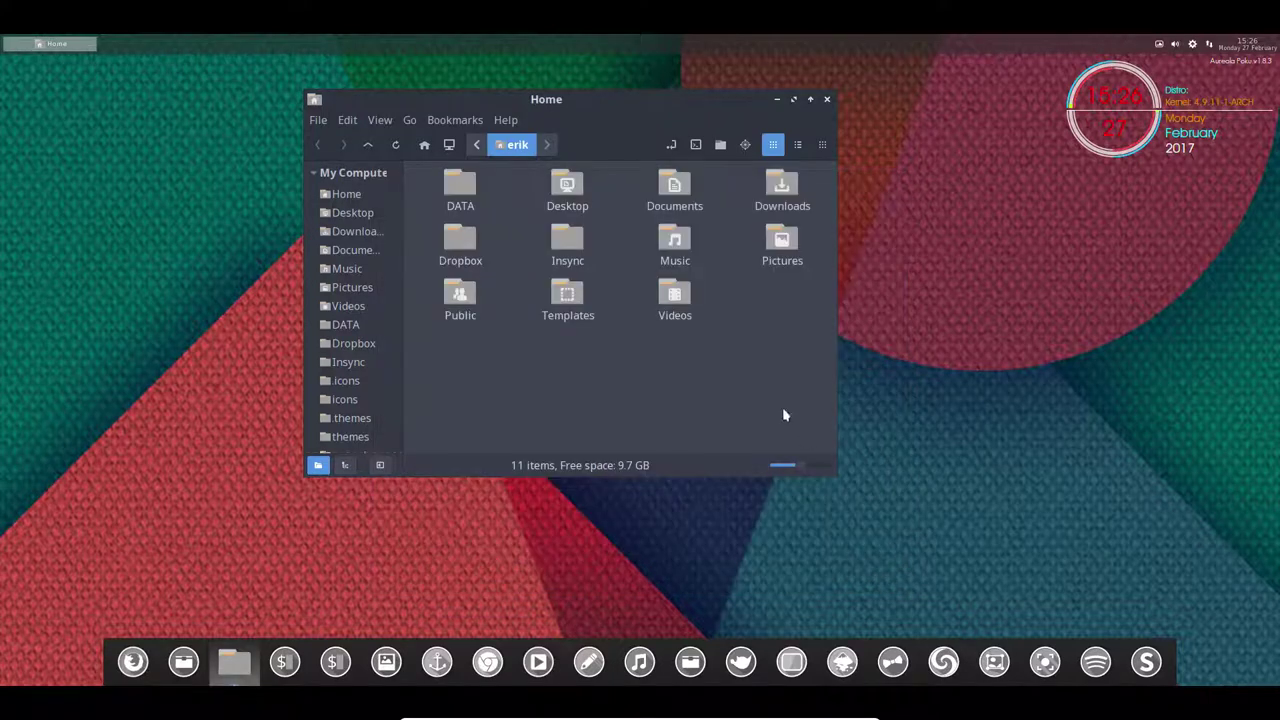
Step: Open the Videos folder, start a terminal from it to check the working directory, and close the terminal
{"action": "double_click", "coordinate": [655, 298]}
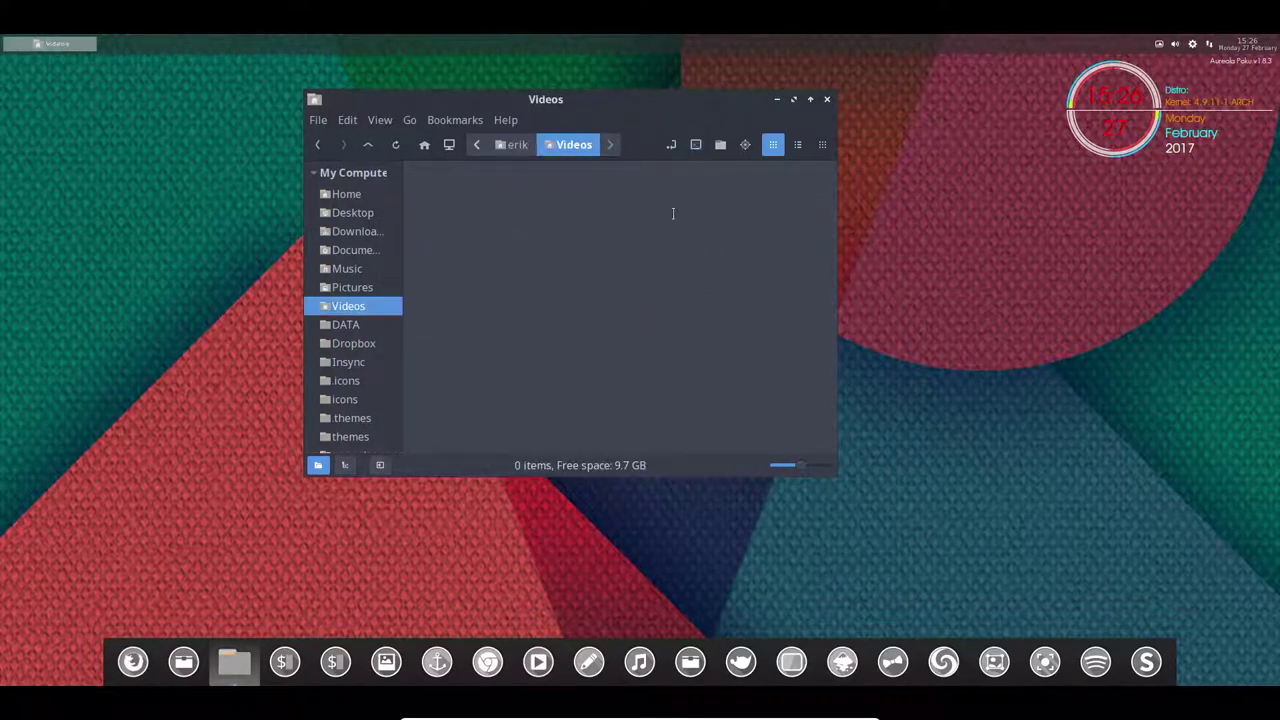
{"action": "key", "text": "F4"}
{"action": "double_click", "coordinate": [479, 84]}
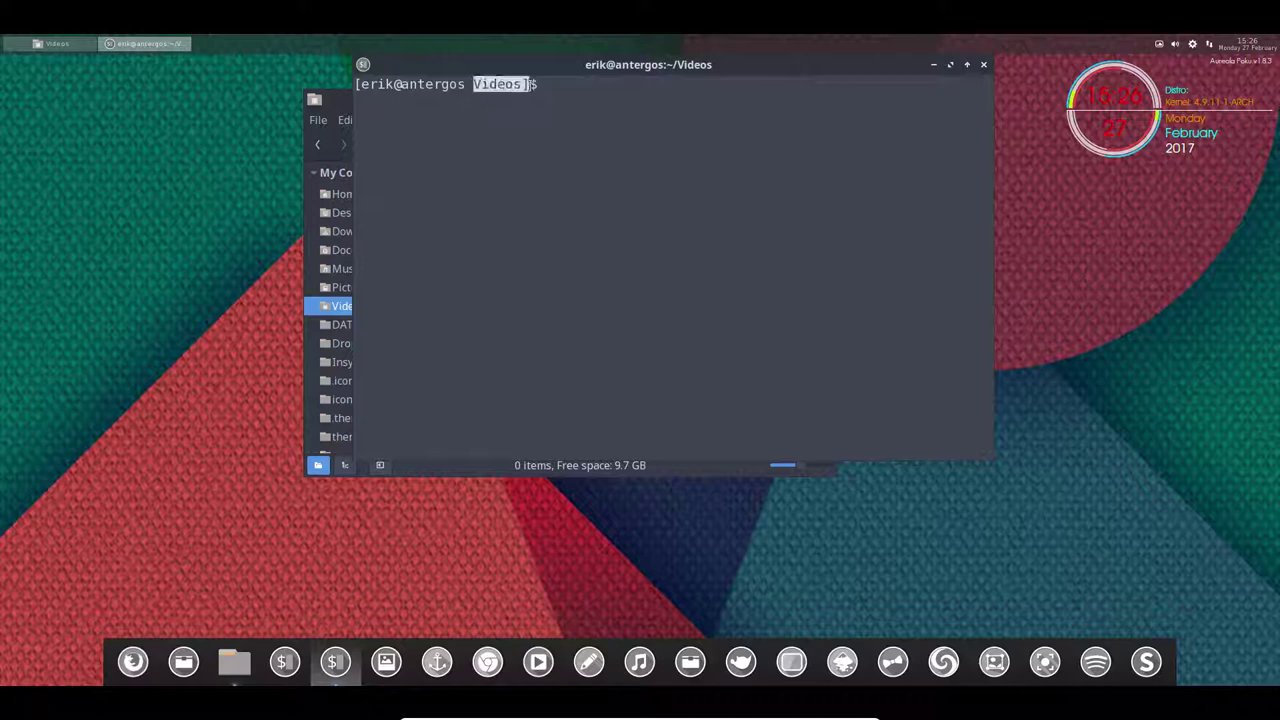
{"action": "left_click", "coordinate": [981, 65]}
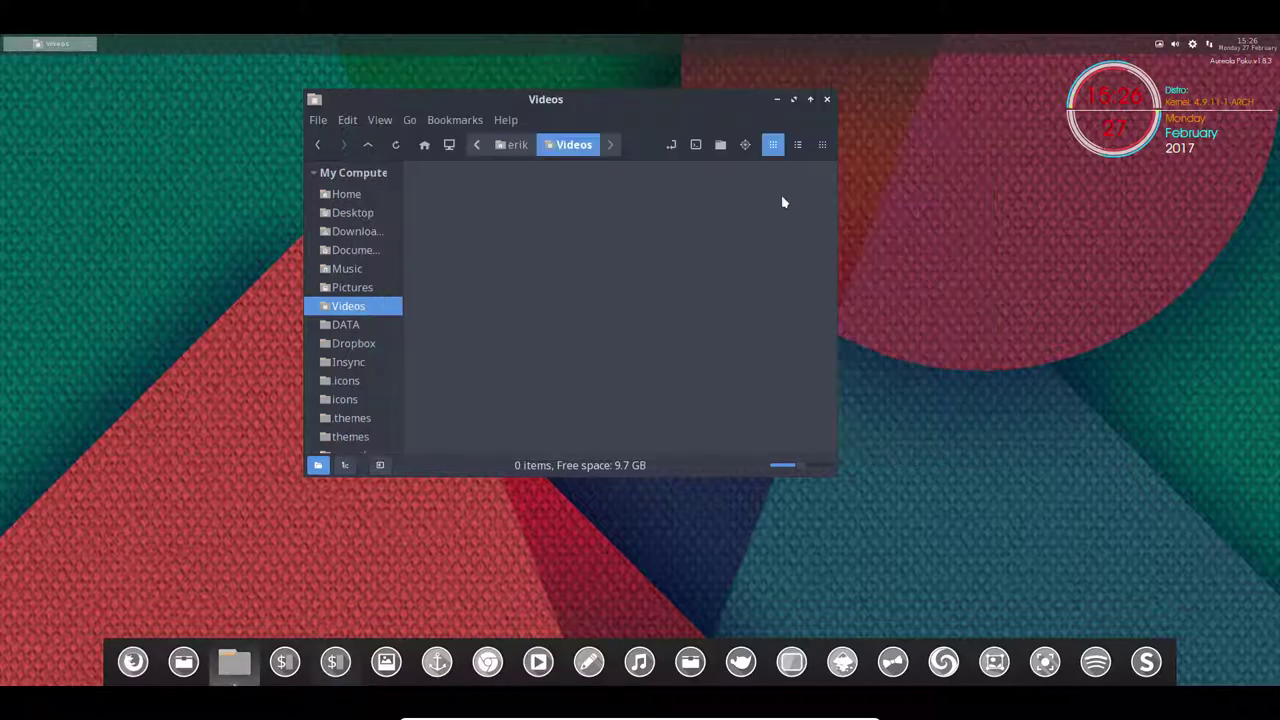
Step: Open the home folder in the second file manager, check its option to open the current folder in a terminal, and close it
{"action": "left_click", "coordinate": [184, 658]}
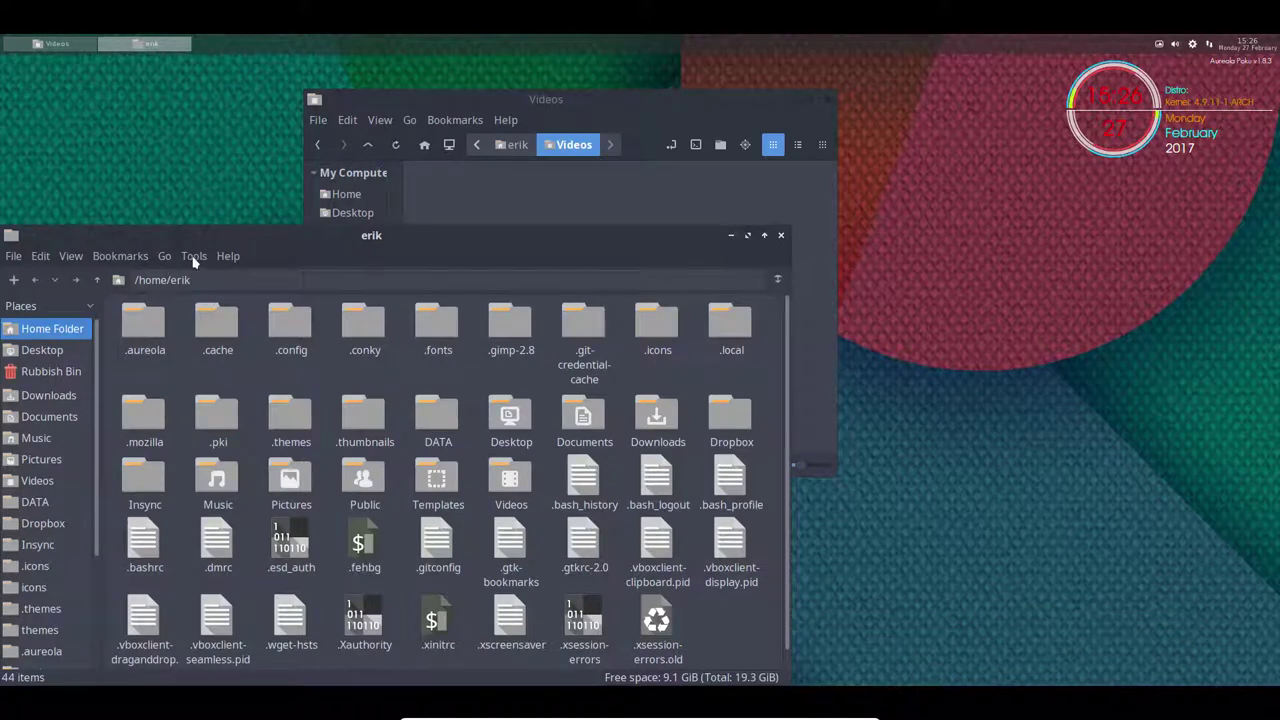
{"action": "left_click", "coordinate": [194, 257]}
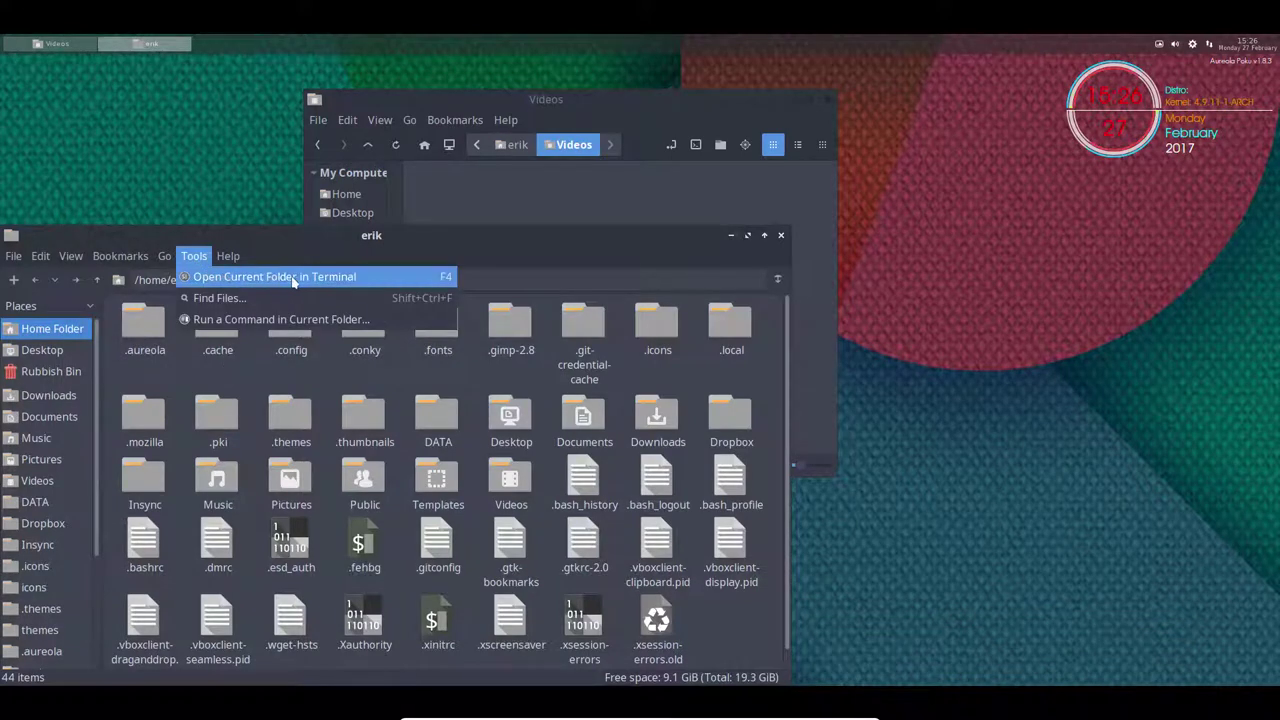
{"action": "left_click", "coordinate": [494, 252]}
{"action": "left_click_drag", "start_coordinate": [404, 248], "coordinate": [709, 150]}
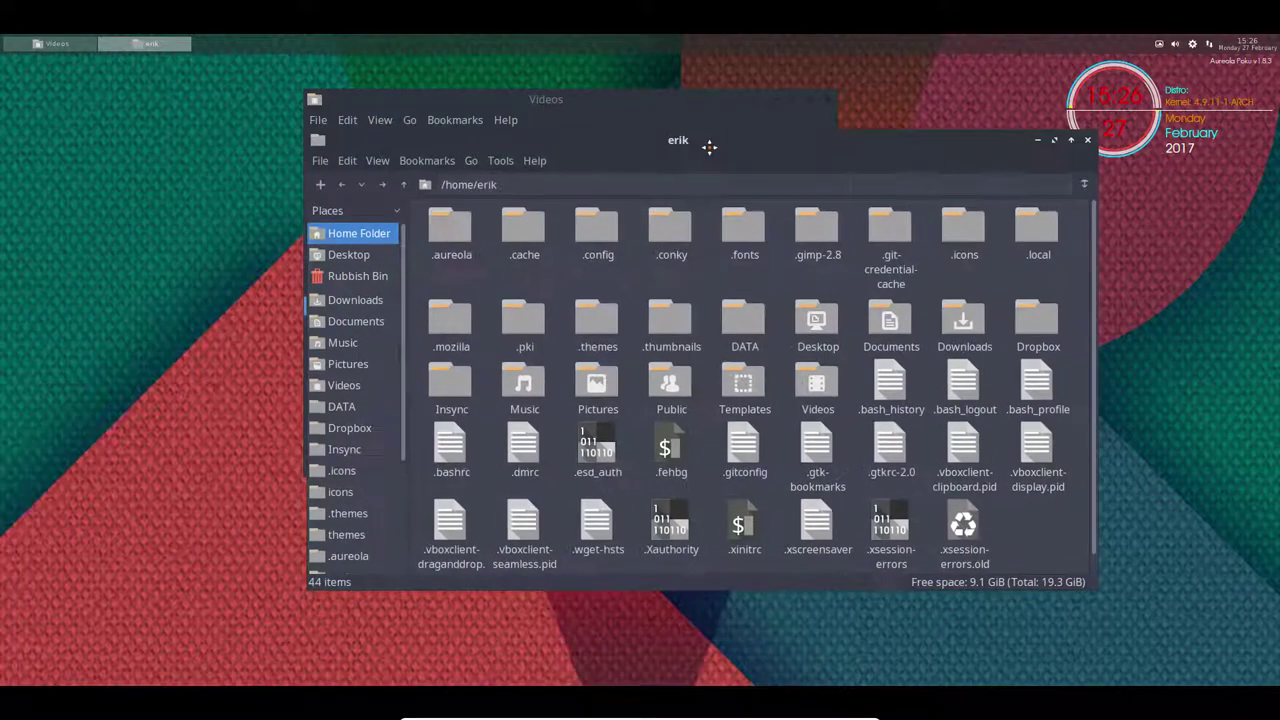
{"action": "left_click", "coordinate": [1089, 142]}
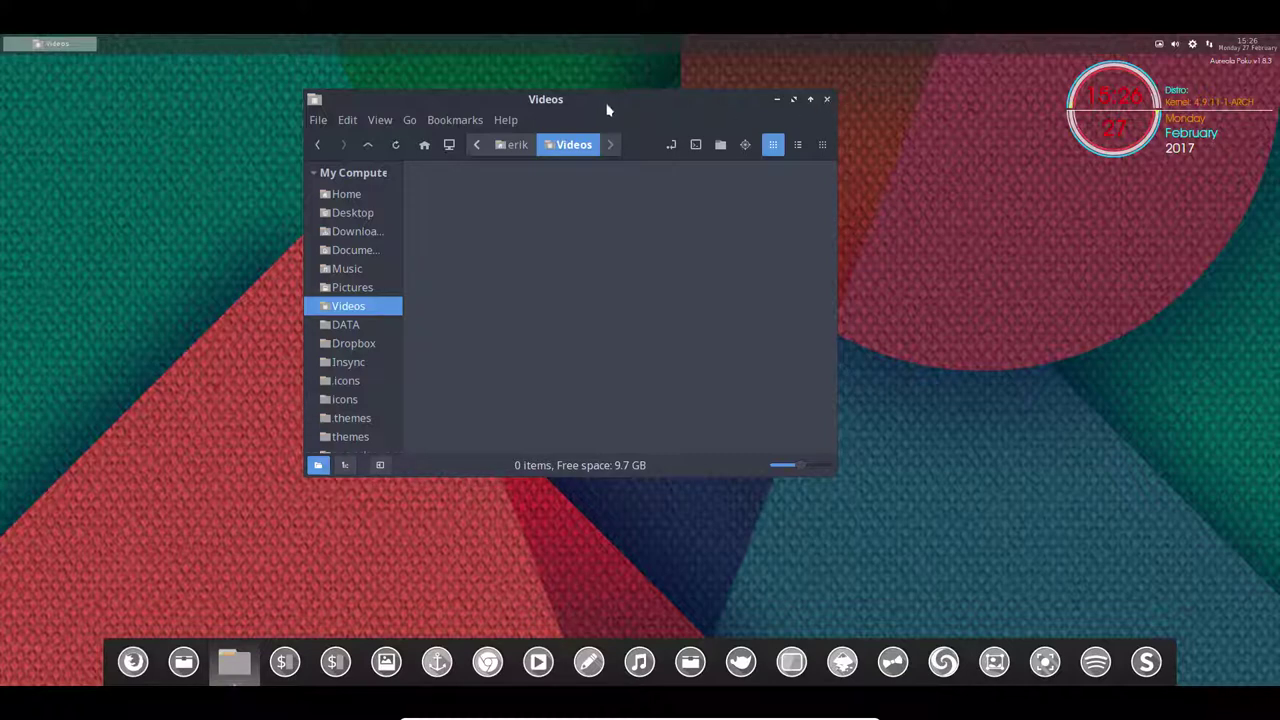
Step: Examine the desktop's context options for creating folders and opening a terminal, and dismiss them
{"action": "right_click", "coordinate": [104, 199]}
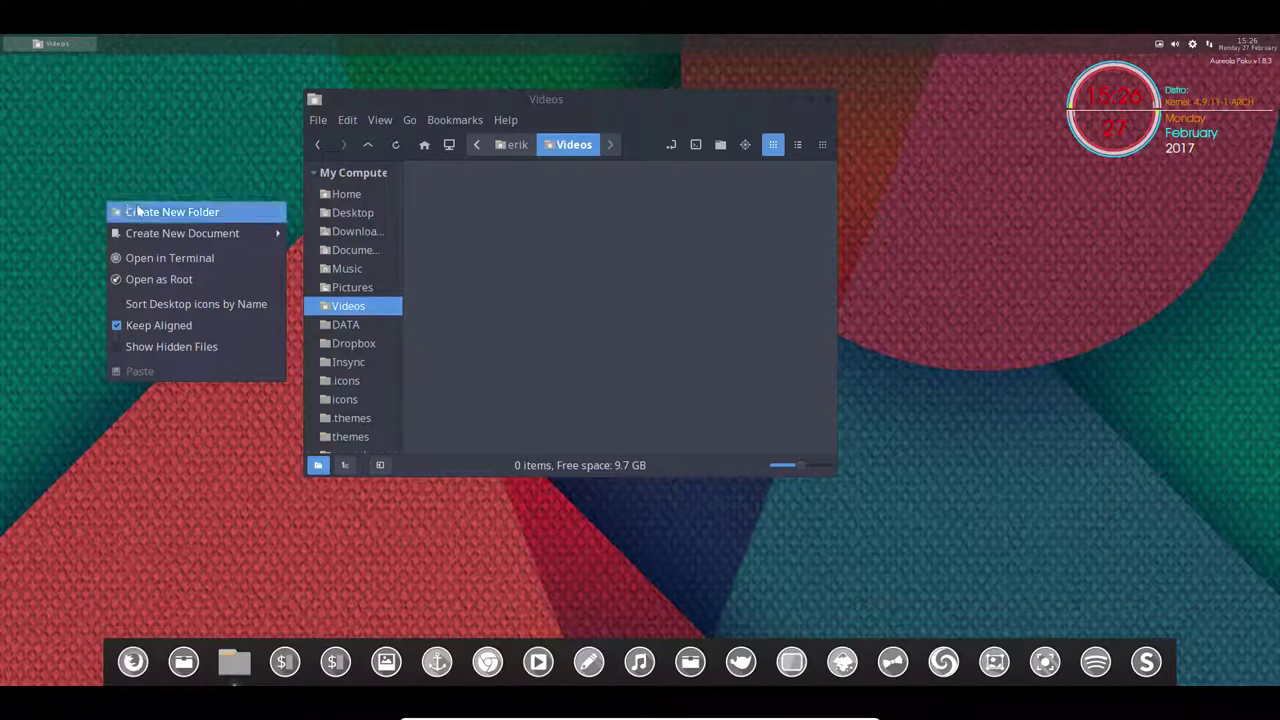
{"action": "left_click", "coordinate": [174, 213]}
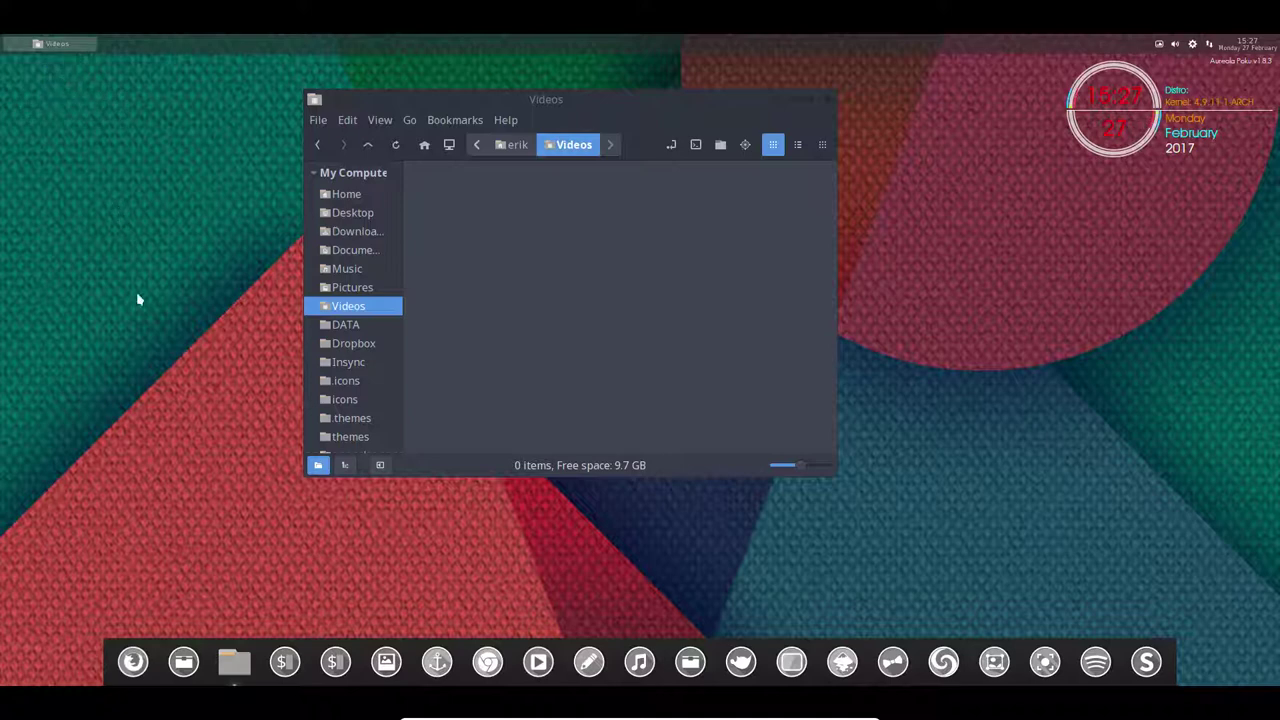
{"action": "right_click", "coordinate": [143, 188]}
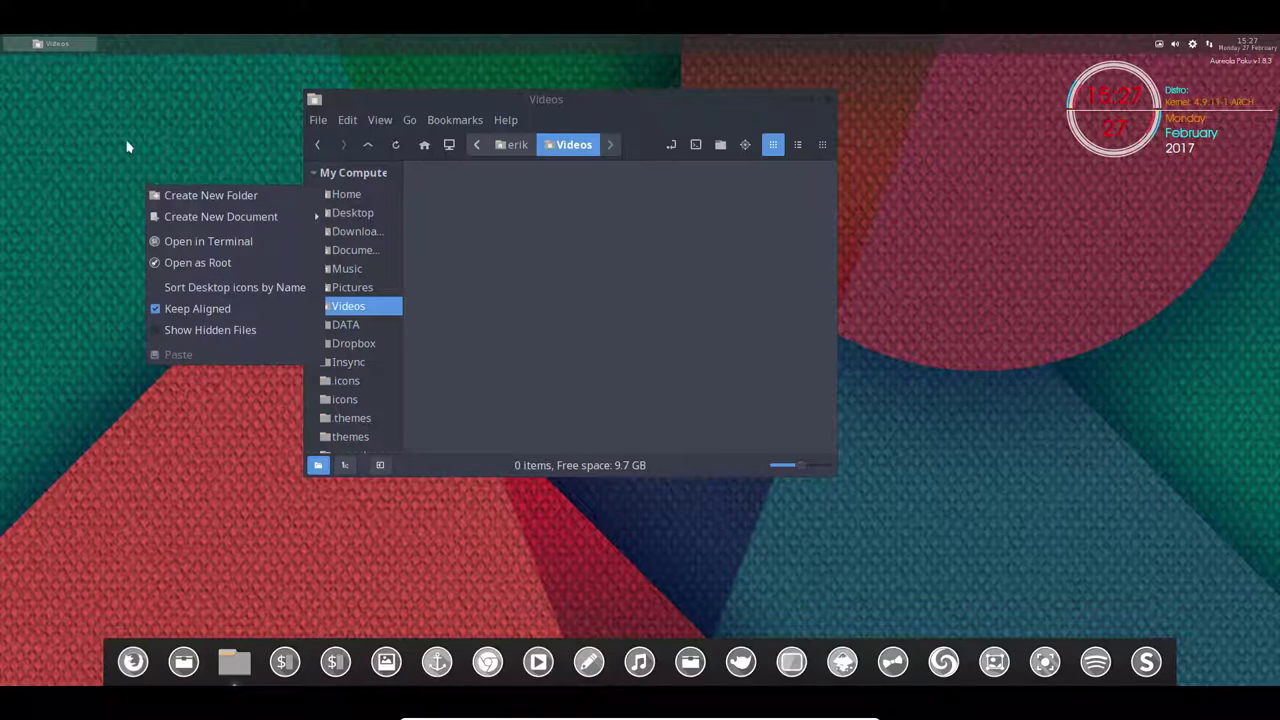
{"action": "left_click", "coordinate": [143, 168]}
{"action": "right_click", "coordinate": [151, 174]}
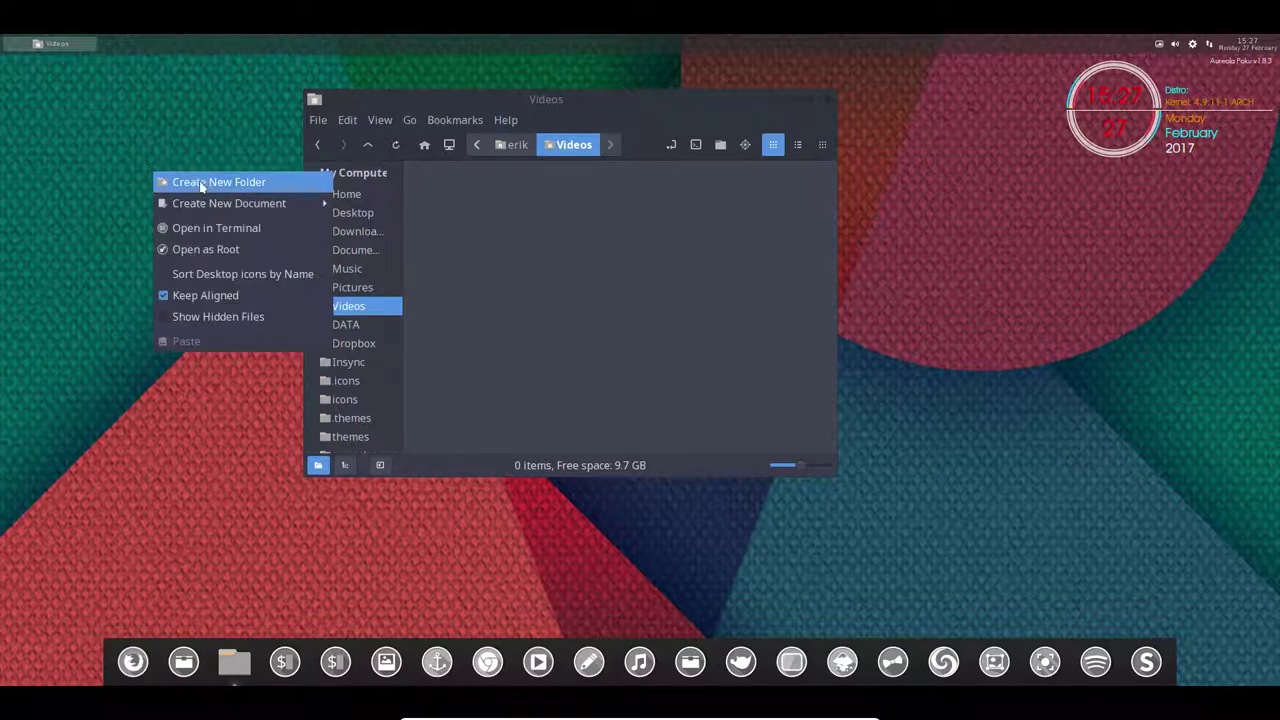
{"action": "left_click", "coordinate": [195, 456]}
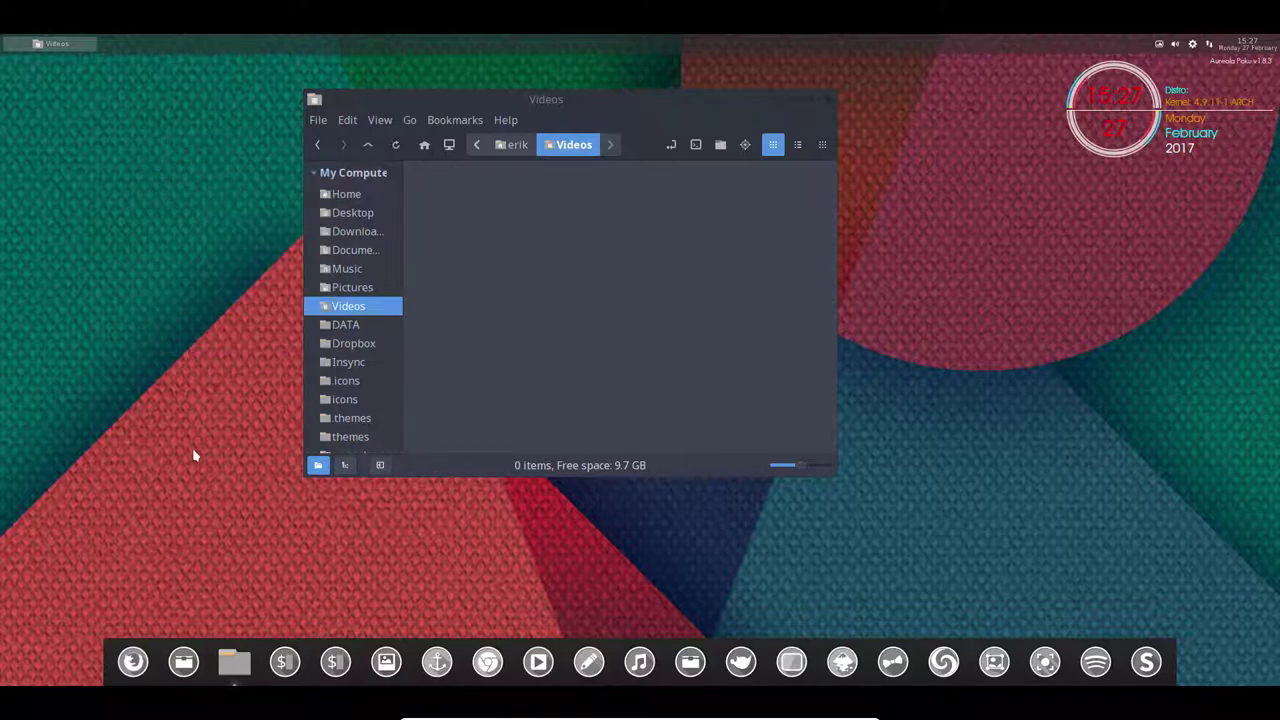
Step: Browse the Graphics and System Tools applications from the Openbox desktop and dismiss the list
{"action": "middle_click", "coordinate": [195, 456]}
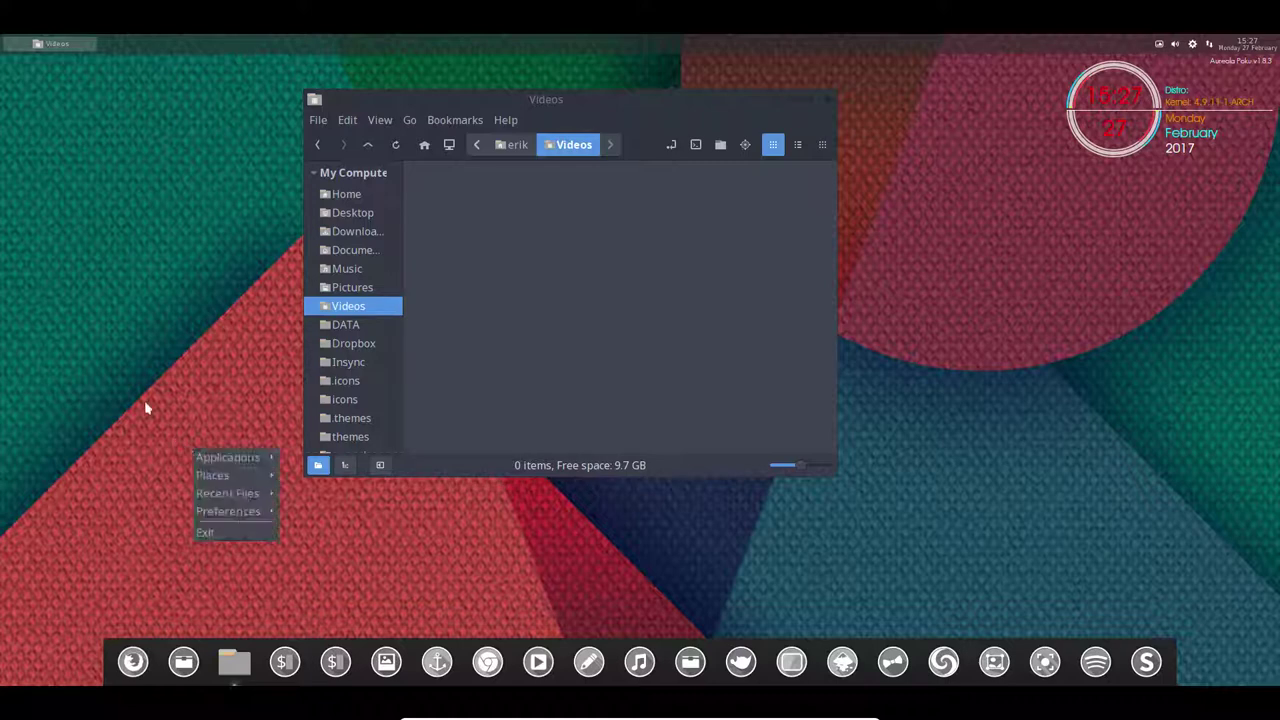
{"action": "left_click", "coordinate": [257, 464]}
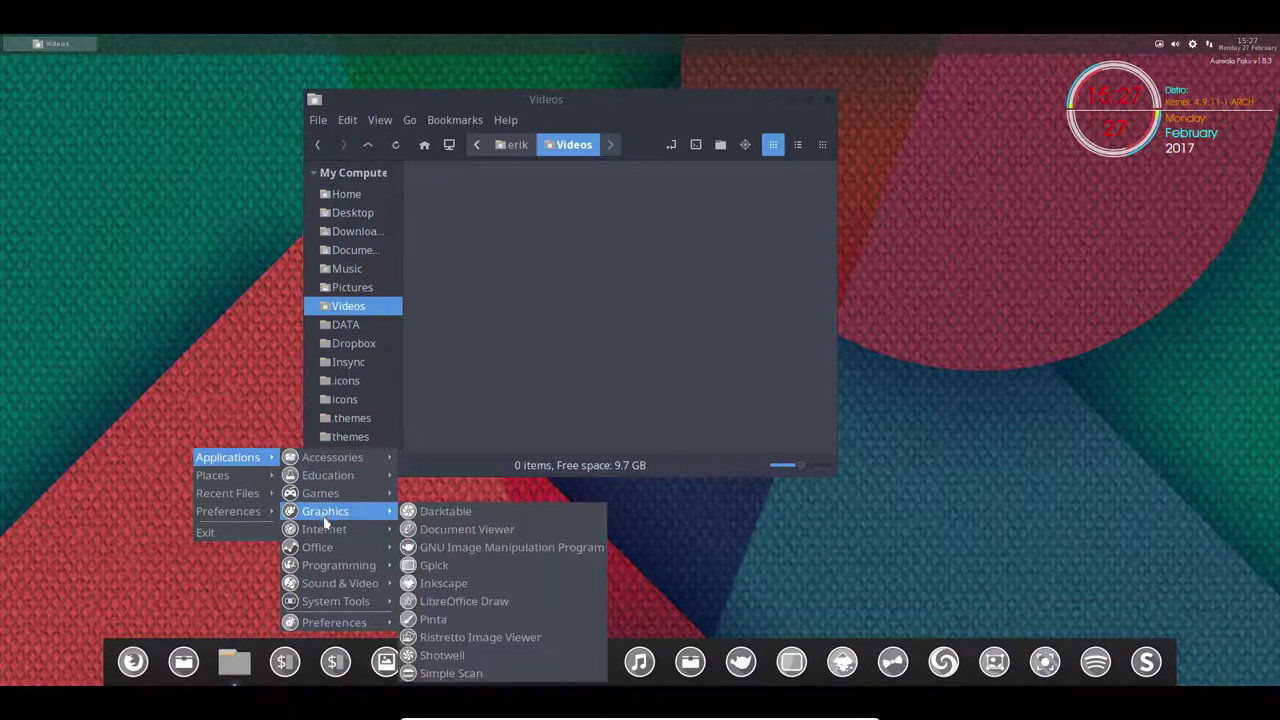
{"action": "mouse_move", "coordinate": [338, 602]}
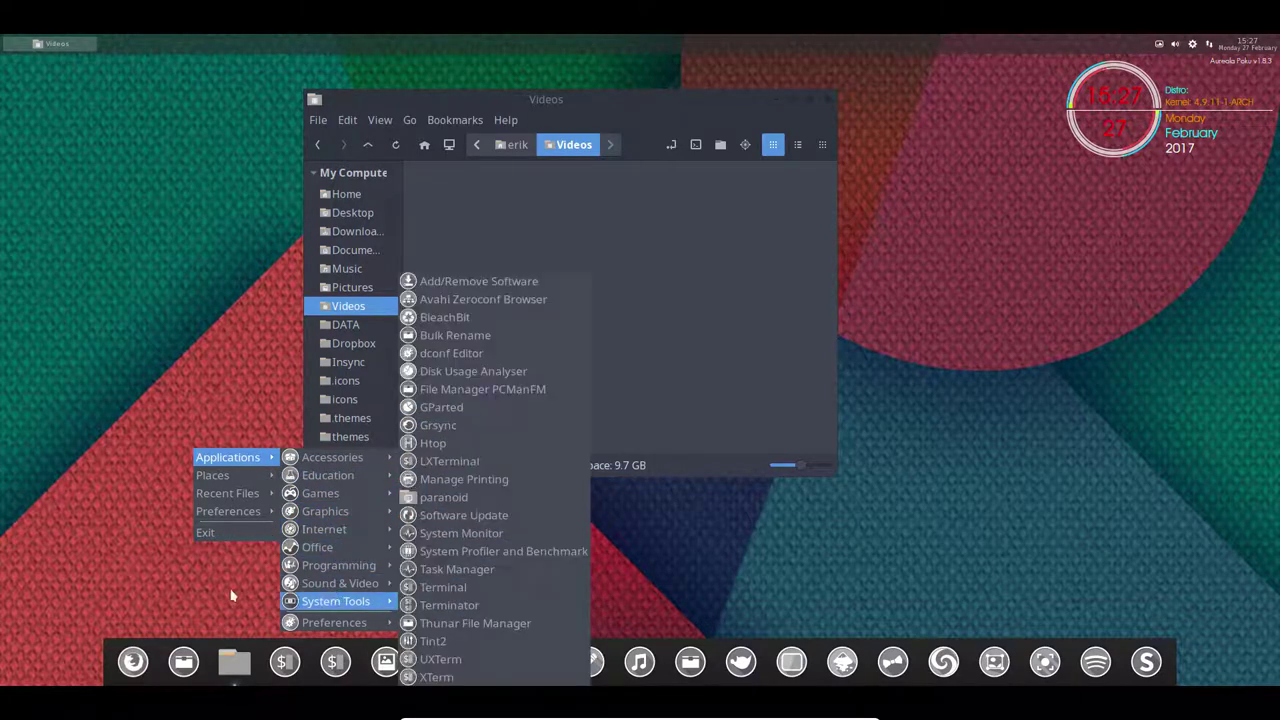
{"action": "left_click", "coordinate": [229, 594]}
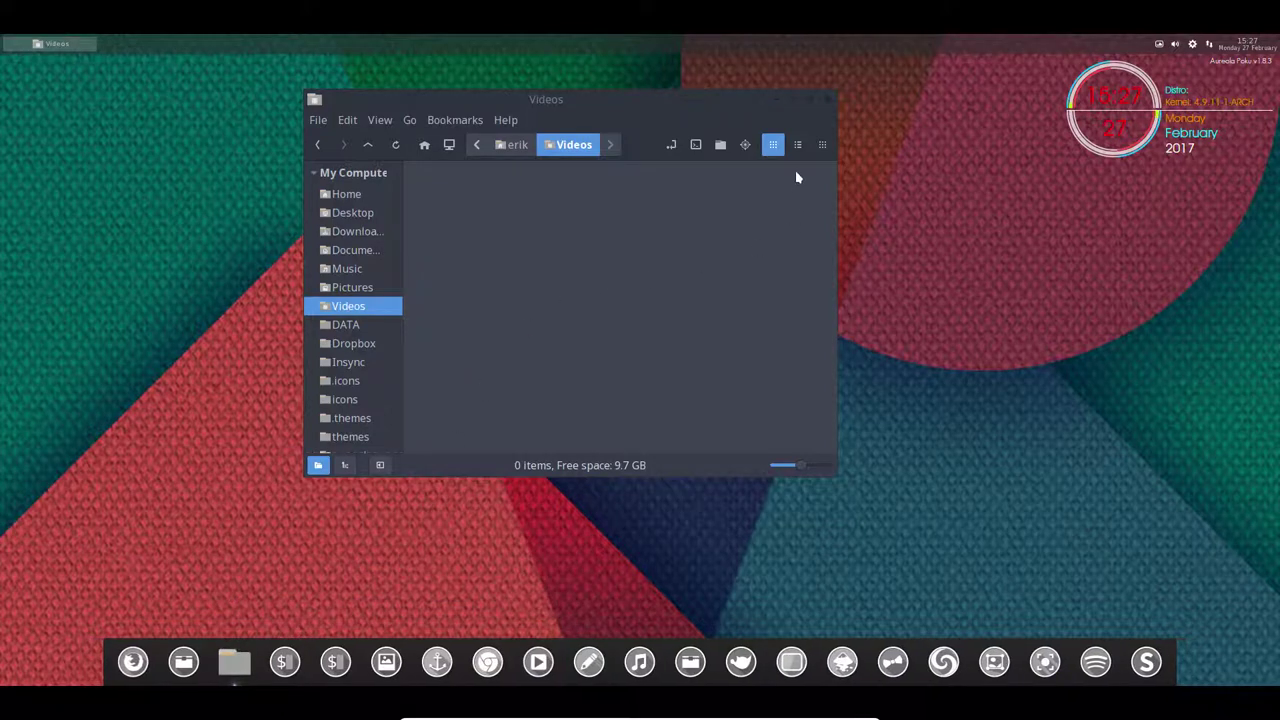
Step: Close the Videos folder window, open a terminal and try to end the file manager with the command nemo -quit
{"action": "left_click", "coordinate": [826, 101]}
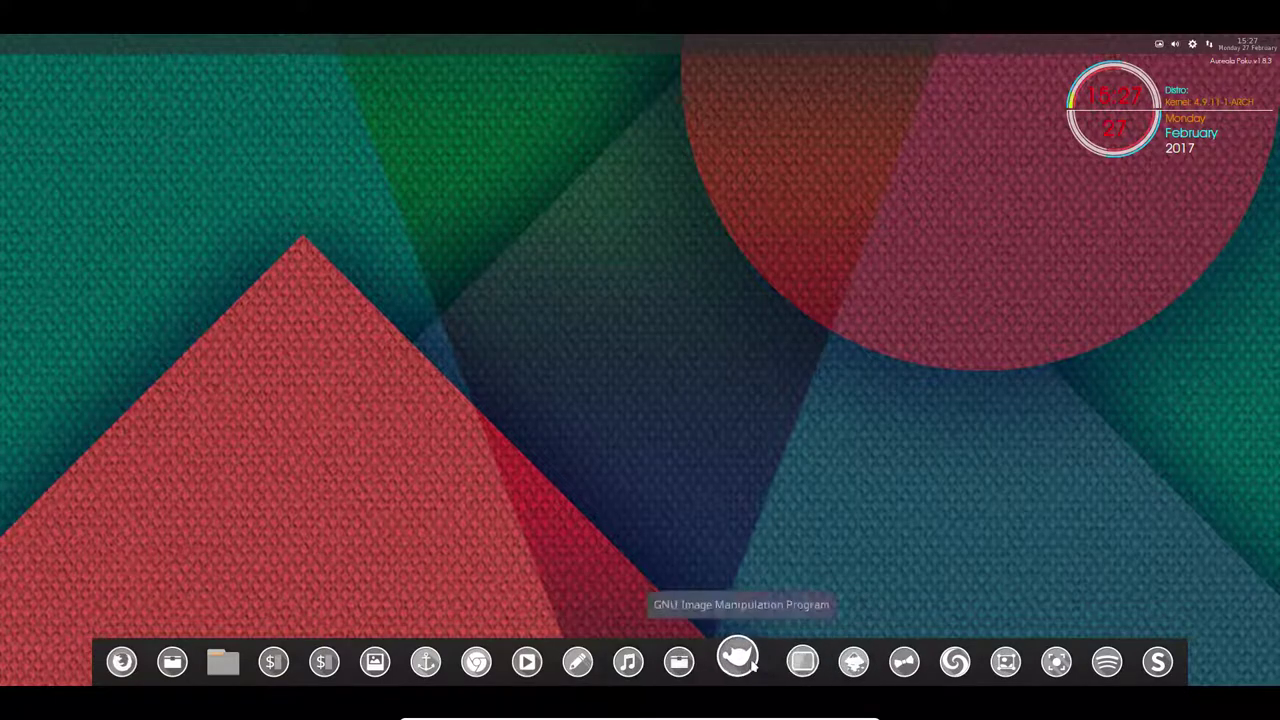
{"action": "left_click", "coordinate": [333, 657]}
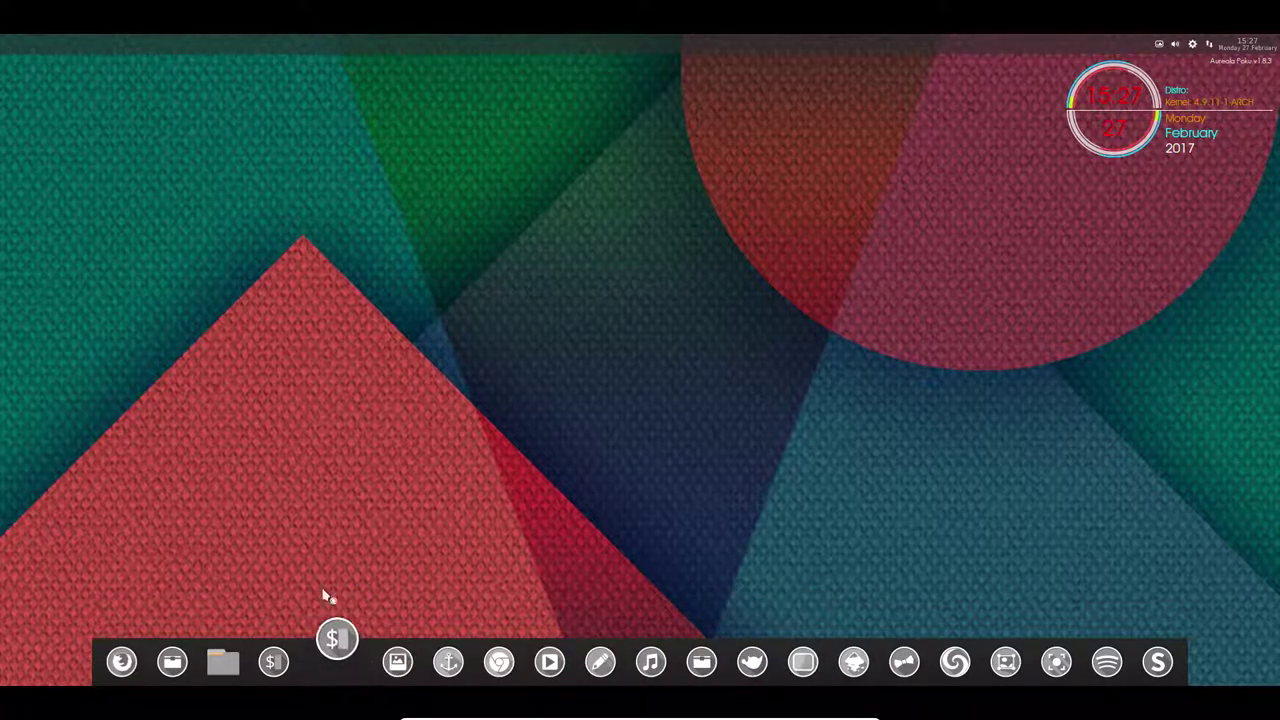
{"action": "type", "text": "nem"}
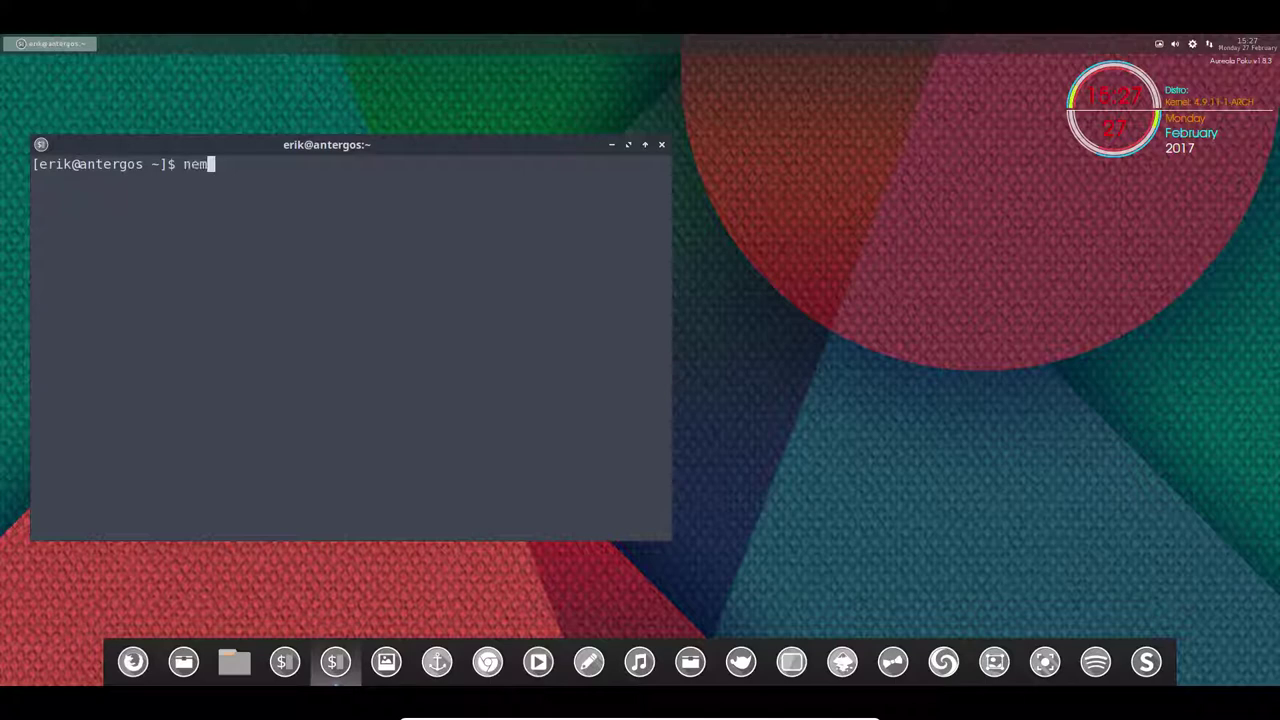
{"action": "type", "text": "o -quit"}
{"action": "key", "text": "Return"}
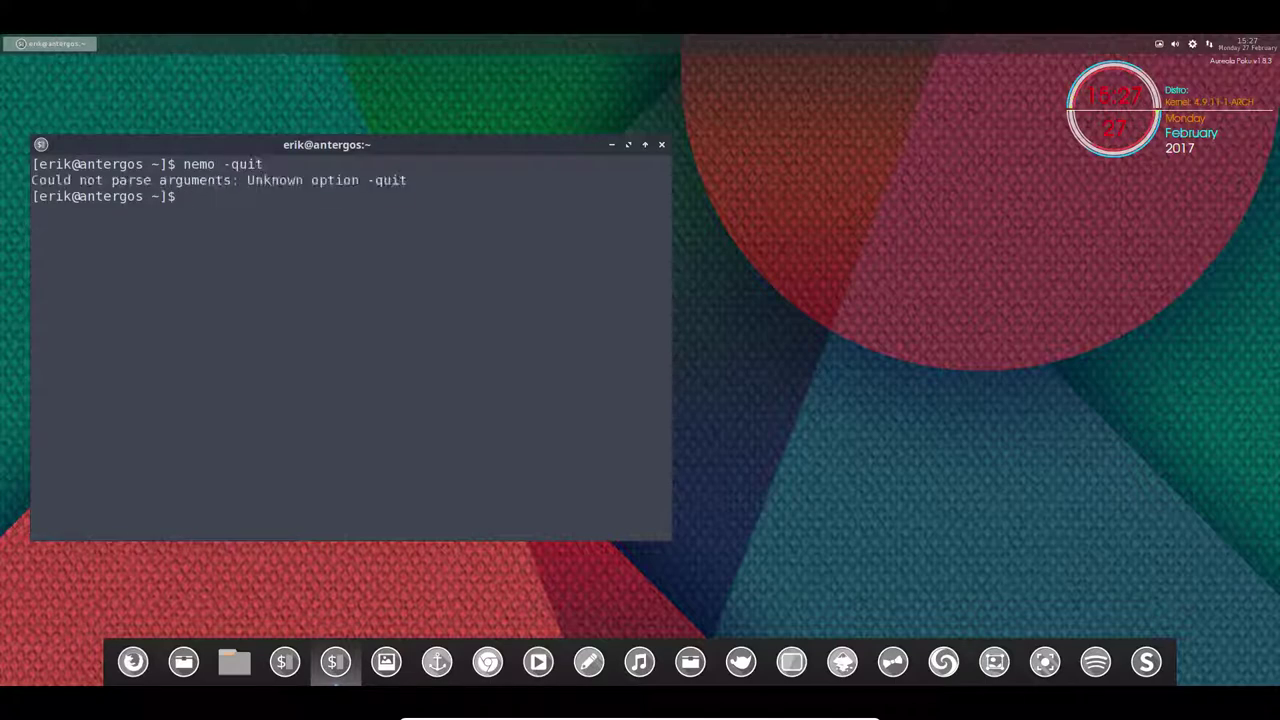
Step: Correct the command to nemo --quit, run it, and check which menu the empty desktop offers
{"action": "key", "text": "Up"}
{"action": "key", "text": "Left"}
{"action": "key", "text": "Left"}
{"action": "key", "text": "Left"}
{"action": "key", "text": "Left"}
{"action": "type", "text": "-"}
{"action": "key", "text": "Return"}
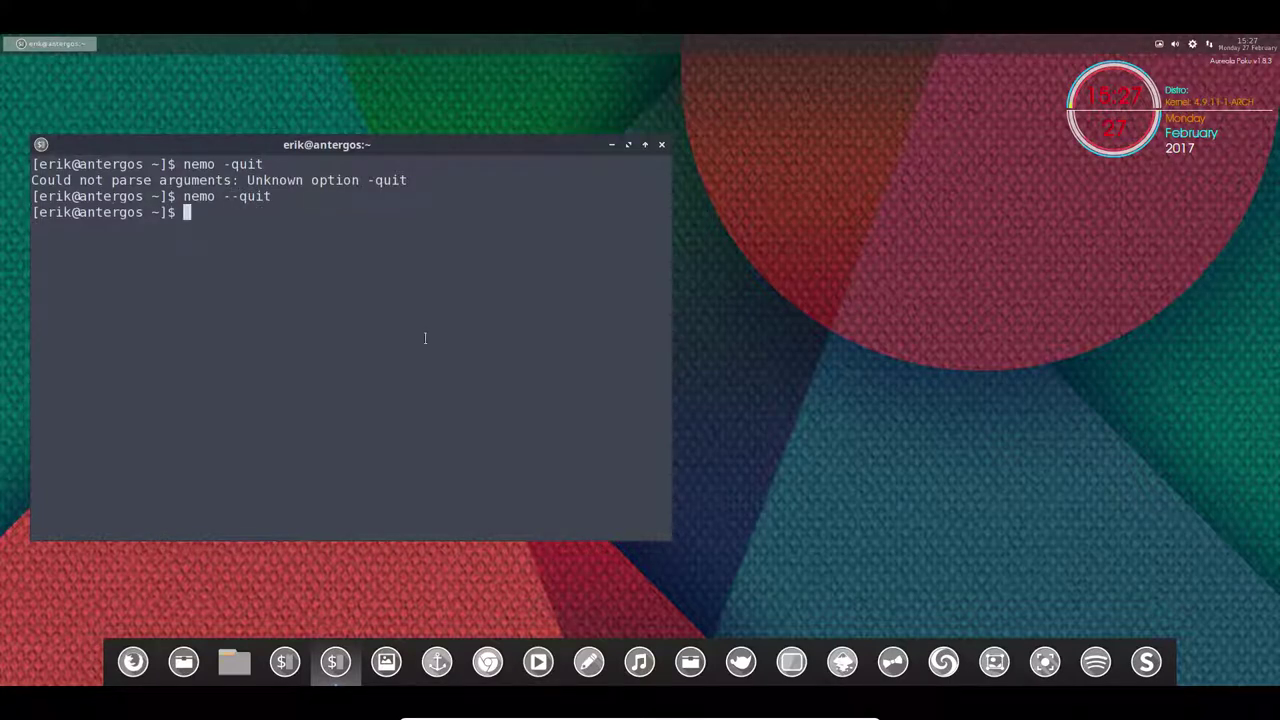
{"action": "right_click", "coordinate": [816, 344]}
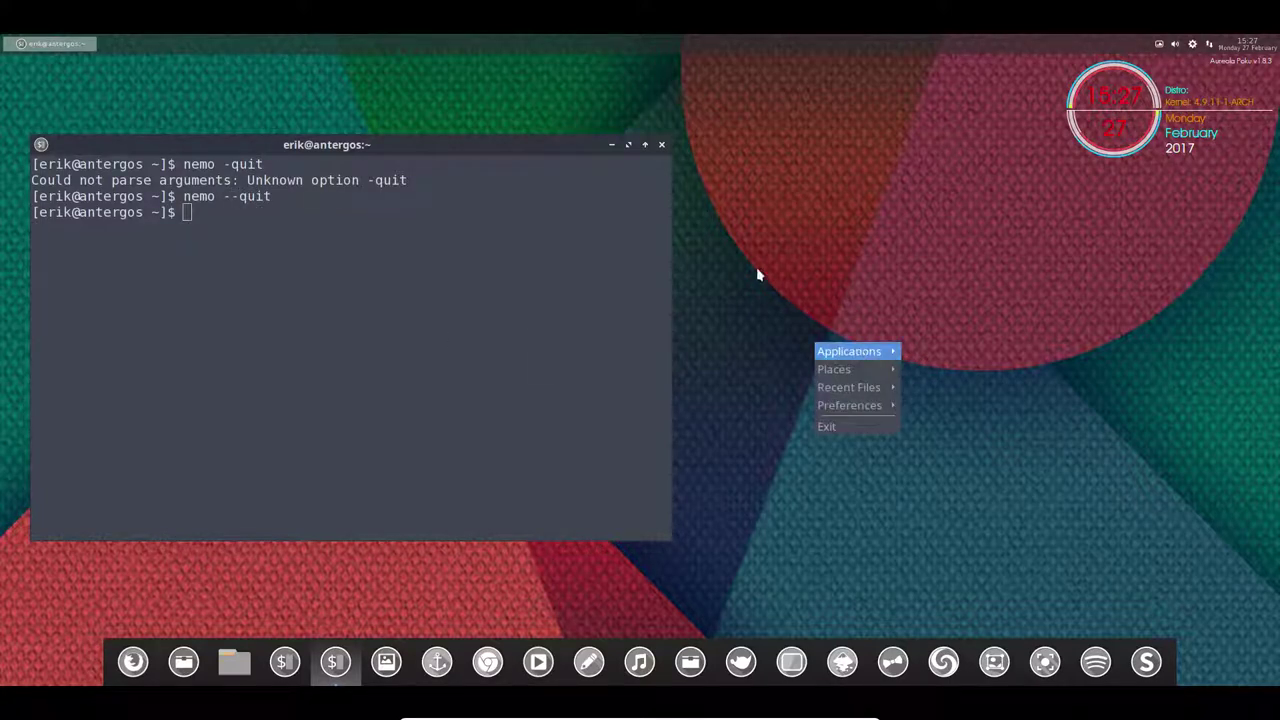
{"action": "left_click", "coordinate": [663, 147]}
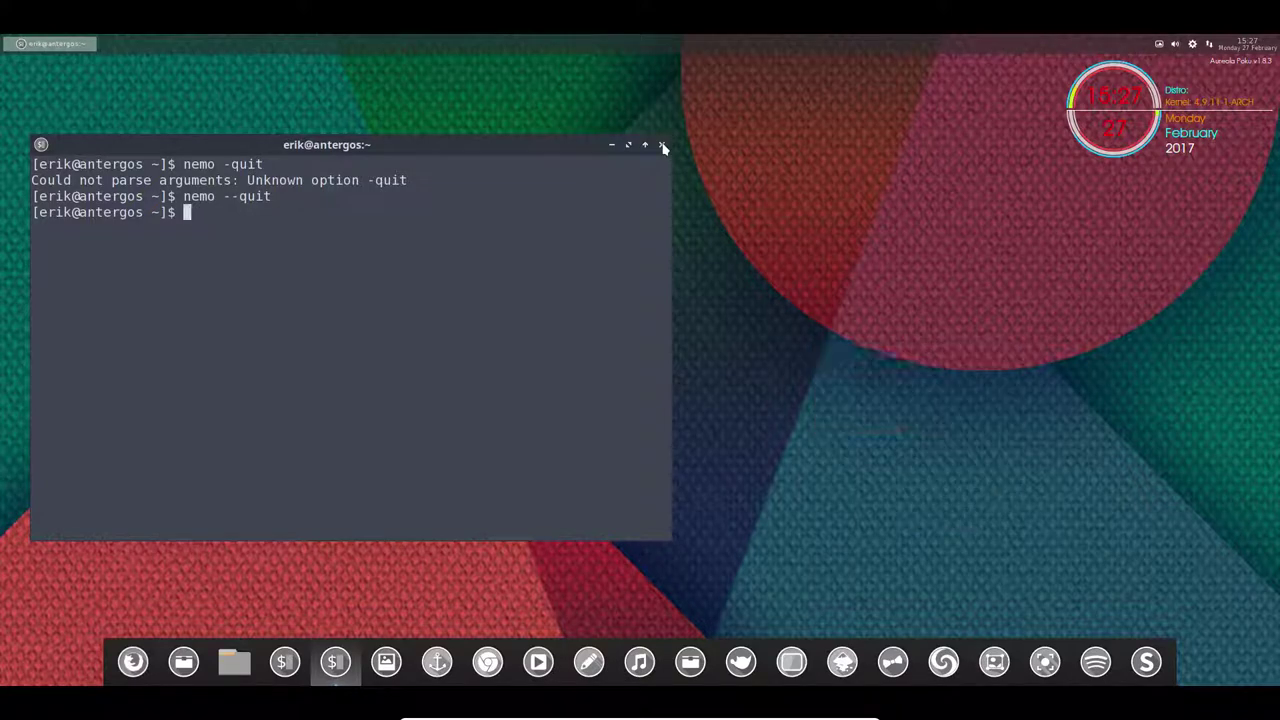
Step: Run nemo --no-desktop in the terminal and check that the desktop still offers the Openbox Applications menu
{"action": "type", "text": "nemo --no-desktop"}
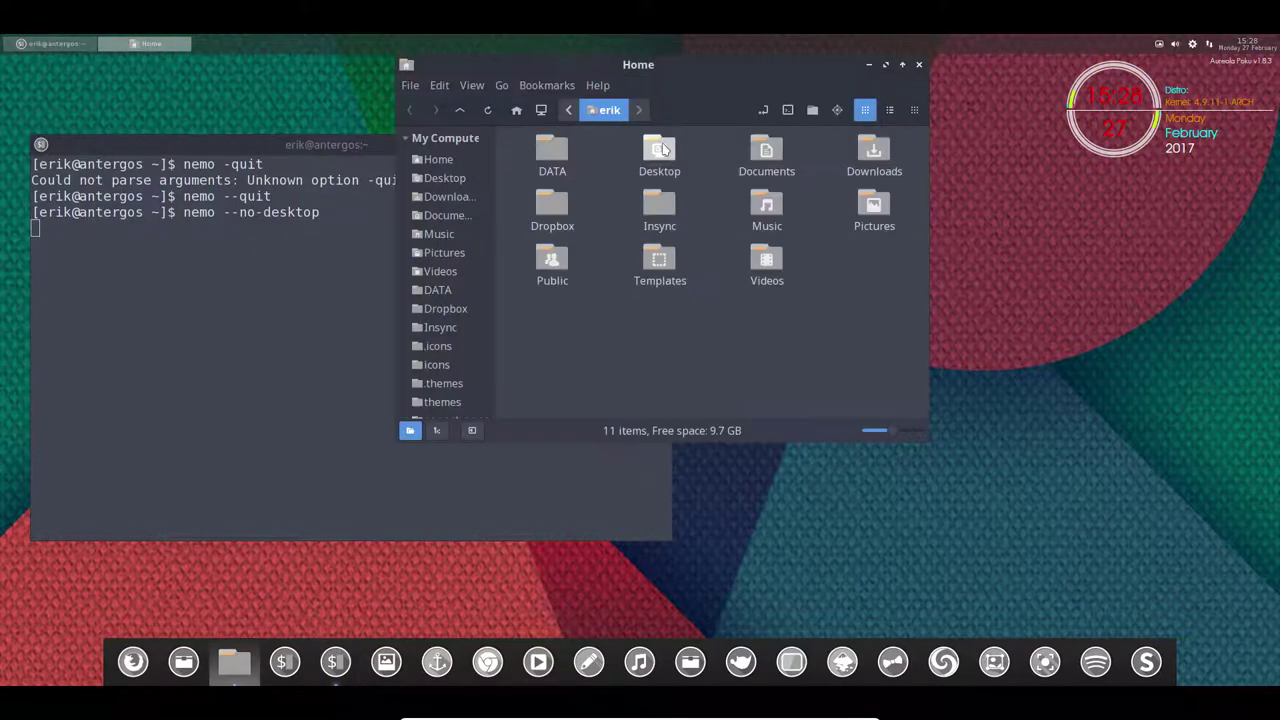
{"action": "right_click", "coordinate": [1082, 280]}
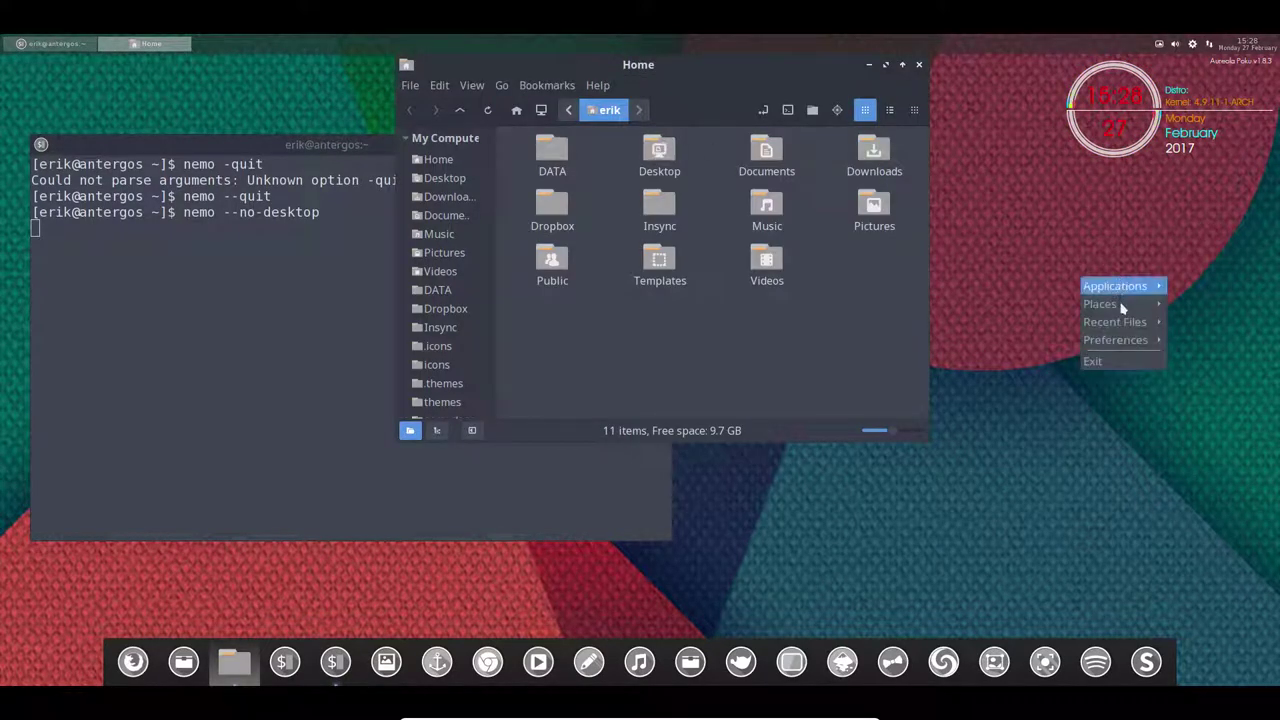
{"action": "mouse_move", "coordinate": [1106, 286]}
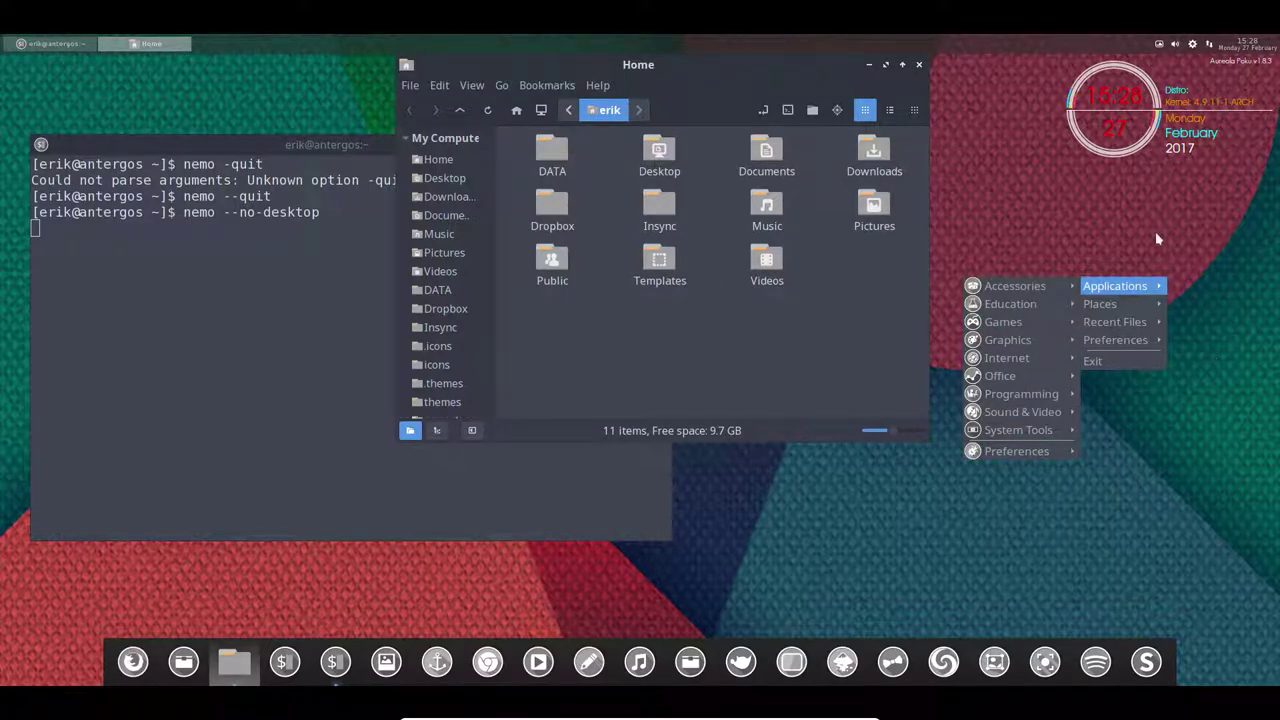
{"action": "left_click", "coordinate": [1157, 238]}
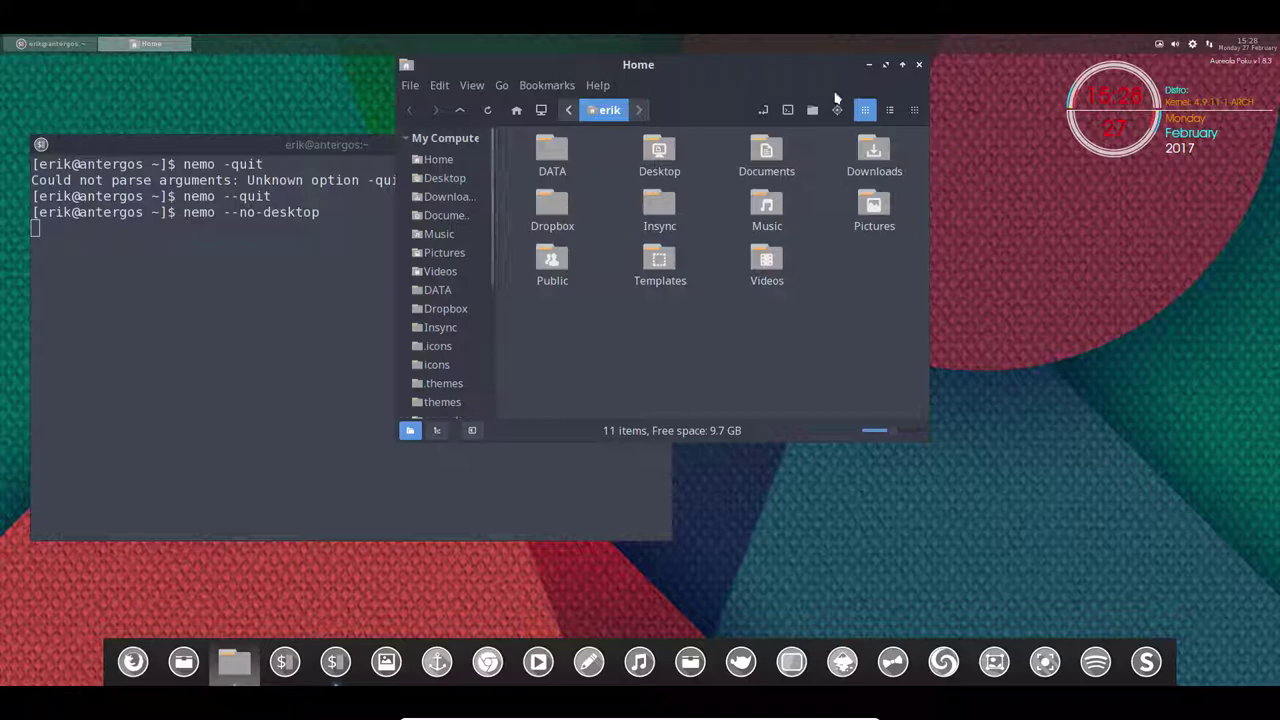
Step: Close the Home folder window, interrupt the running nemo command and close the terminal
{"action": "left_click", "coordinate": [919, 64]}
{"action": "key", "text": "ctrl+c"}
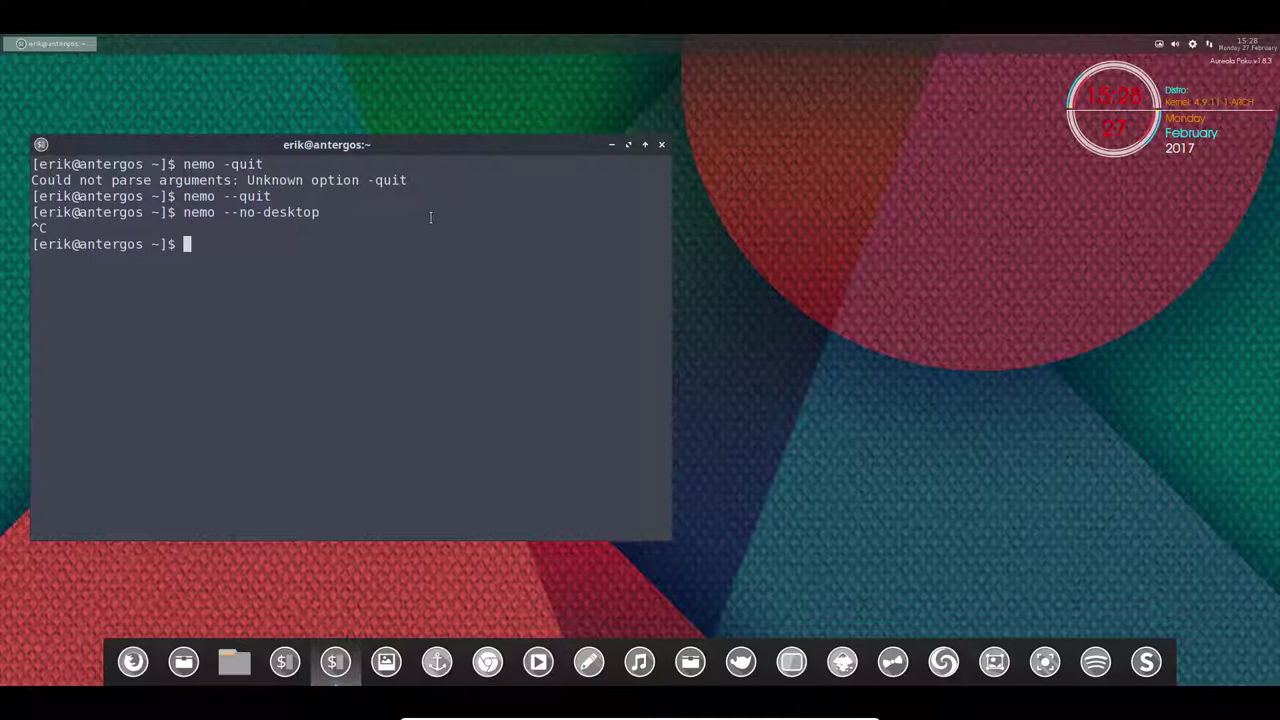
{"action": "left_click", "coordinate": [915, 203]}
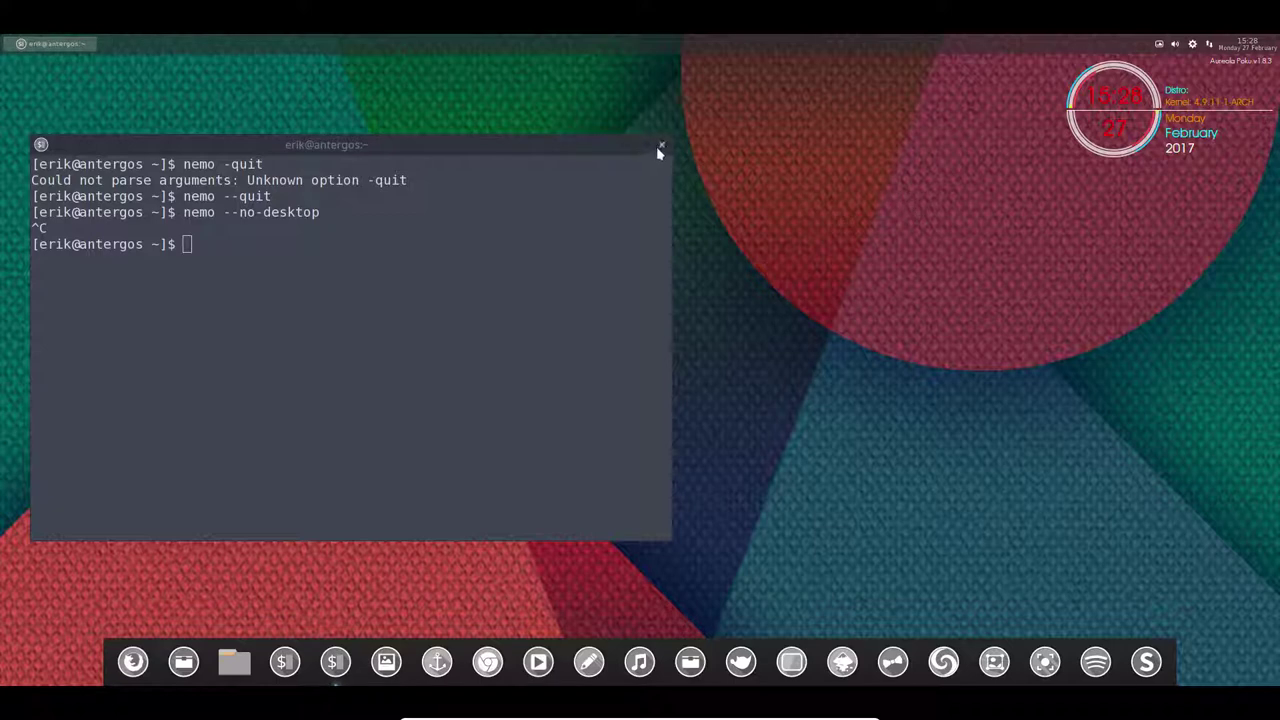
{"action": "left_click", "coordinate": [661, 146]}
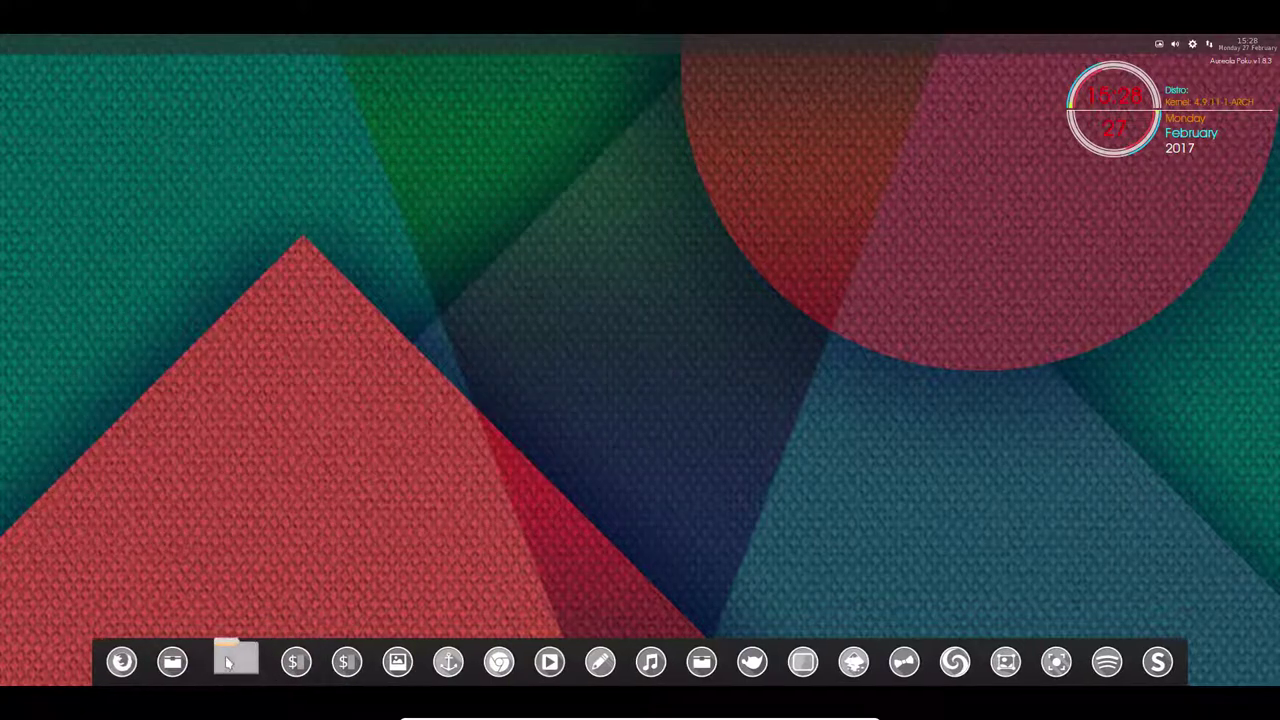
Step: Open the home folder in PCManFM and in Thunar to compare the two file managers, closing each one
{"action": "left_click", "coordinate": [174, 660]}
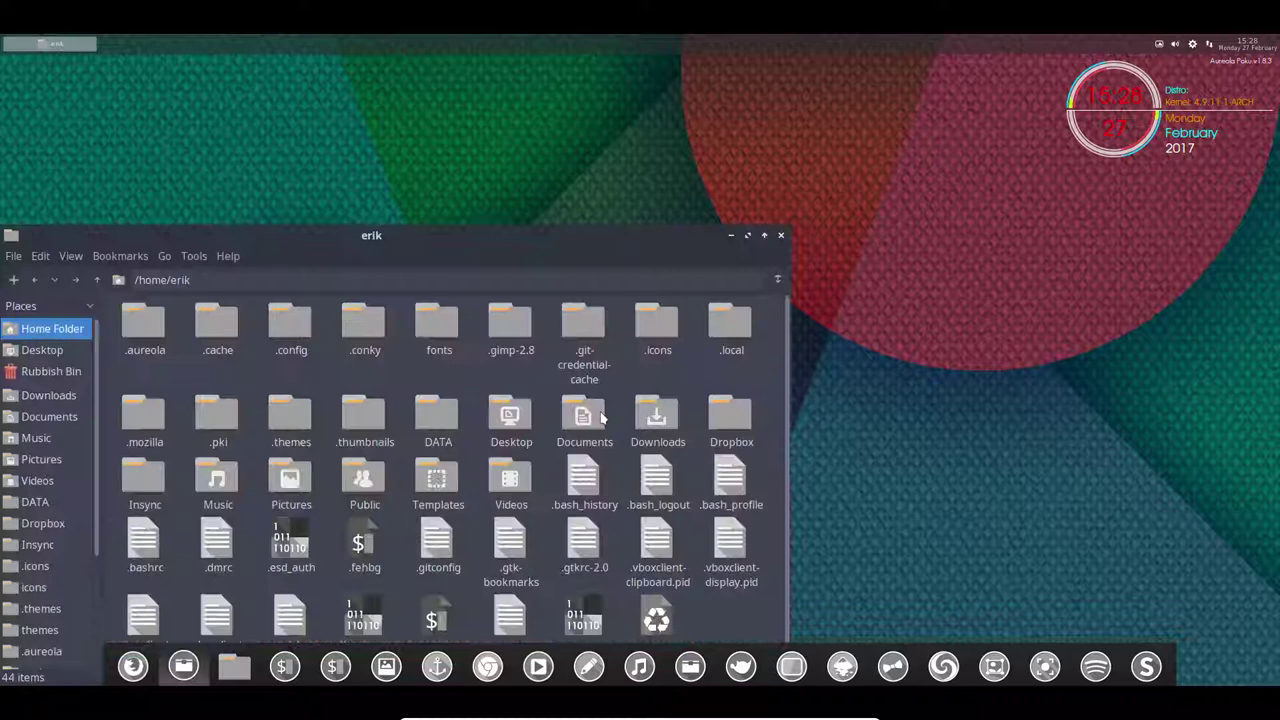
{"action": "left_click", "coordinate": [779, 236]}
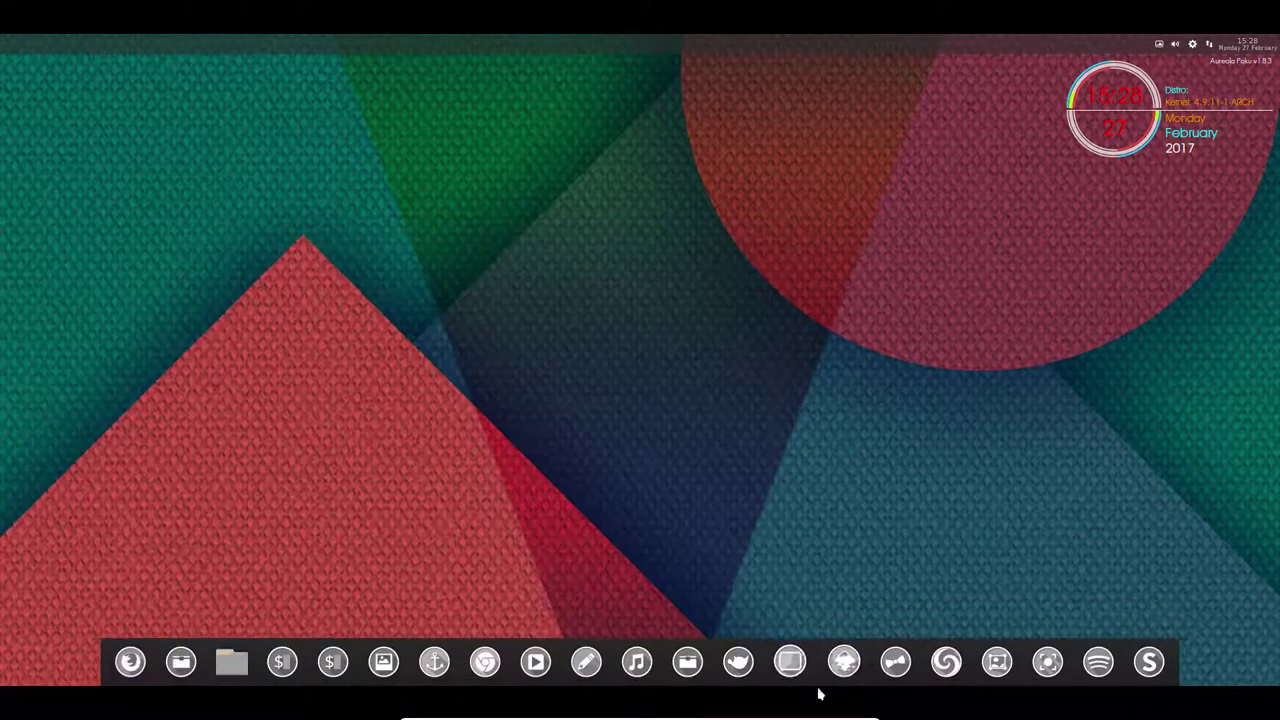
{"action": "left_click", "coordinate": [690, 666]}
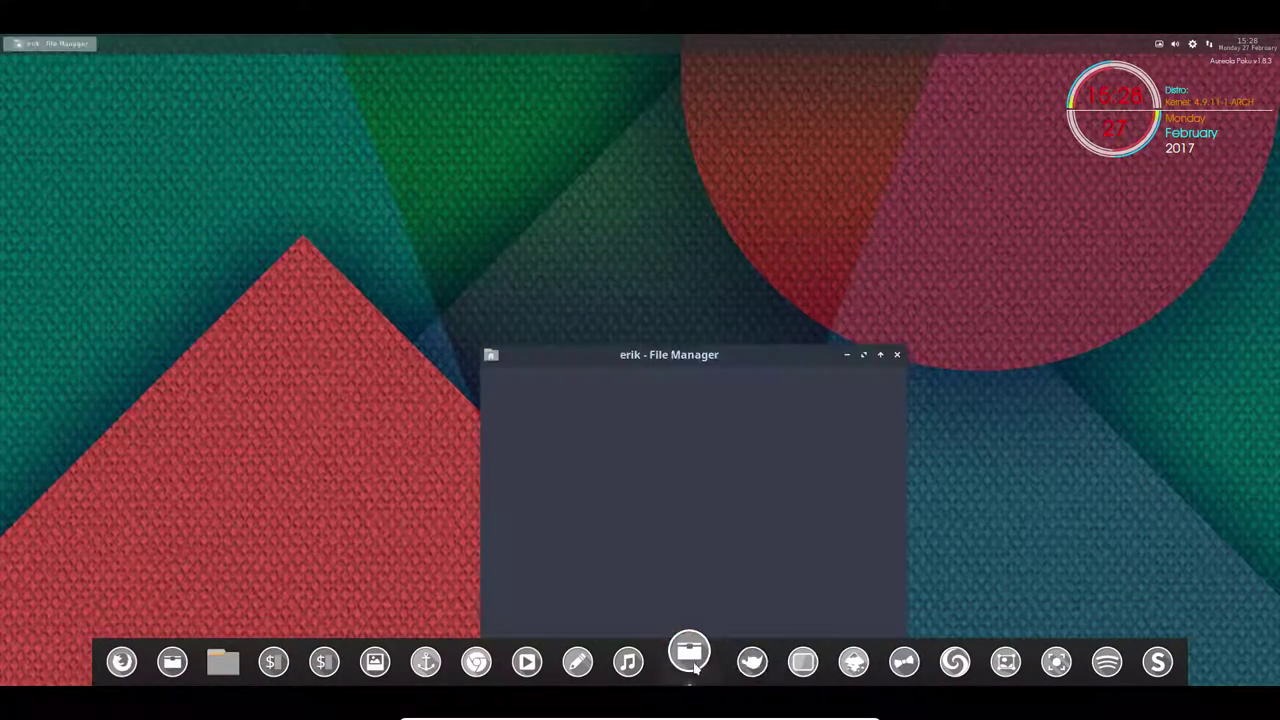
{"action": "left_click_drag", "start_coordinate": [772, 365], "coordinate": [614, 160]}
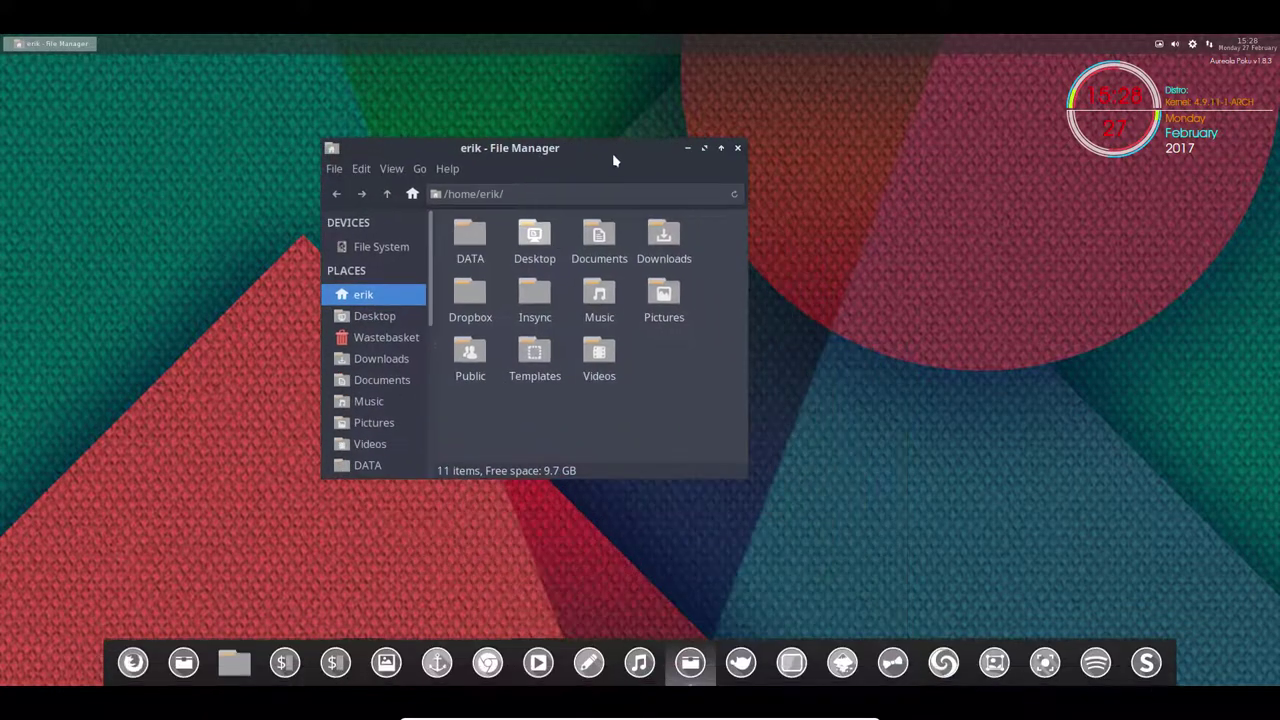
{"action": "left_click", "coordinate": [737, 148]}
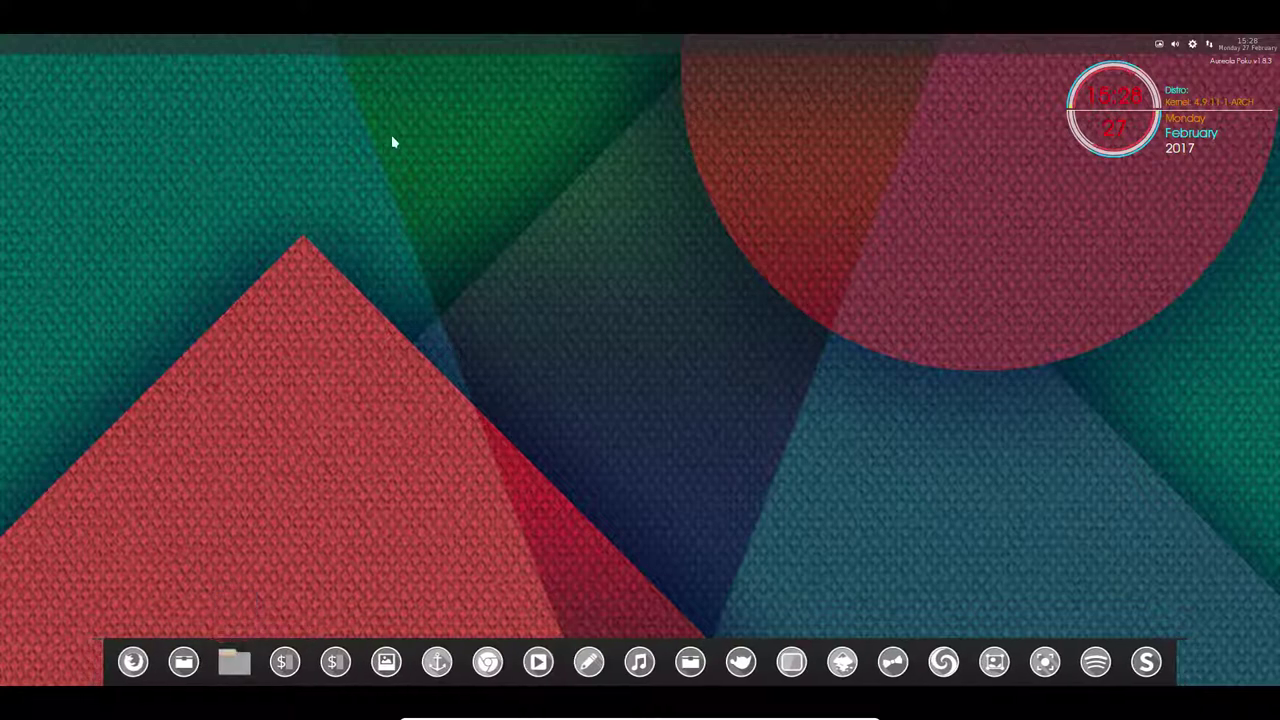
Step: Browse the application categories in the Openbox desktop menu, from Accessories and Education through System Tools and Preferences
{"action": "right_click", "coordinate": [542, 93]}
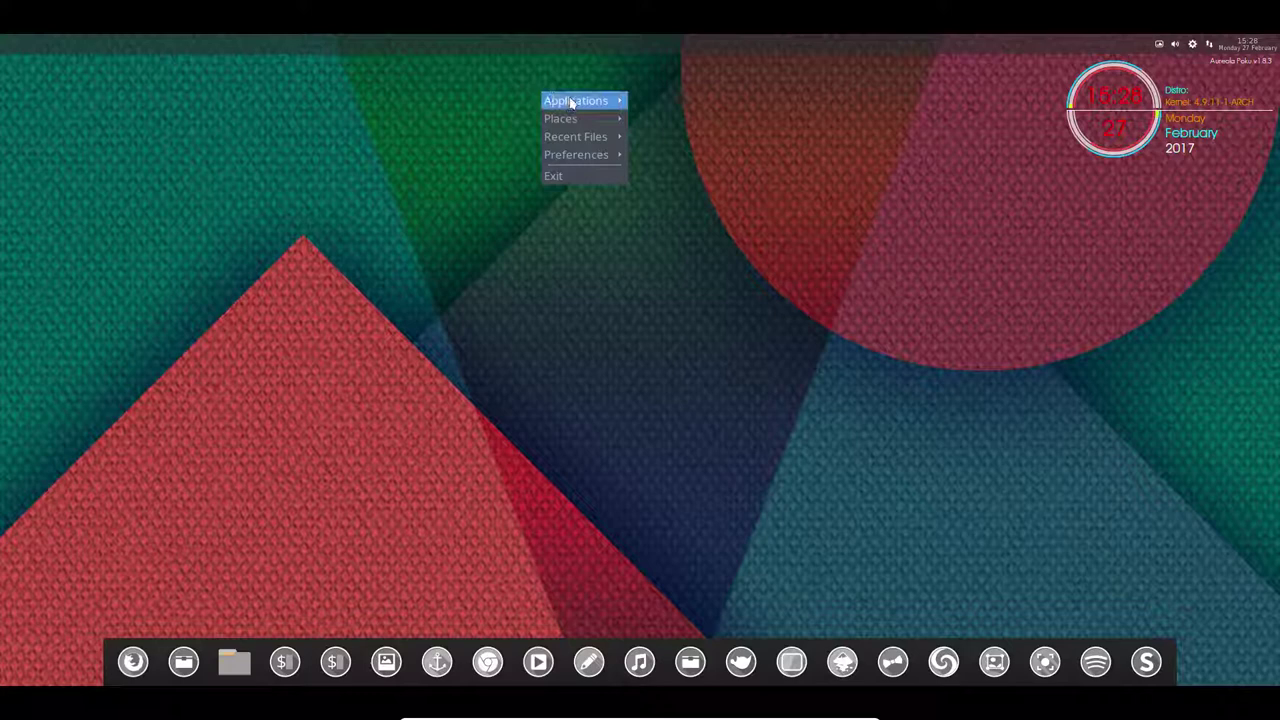
{"action": "left_click", "coordinate": [584, 102]}
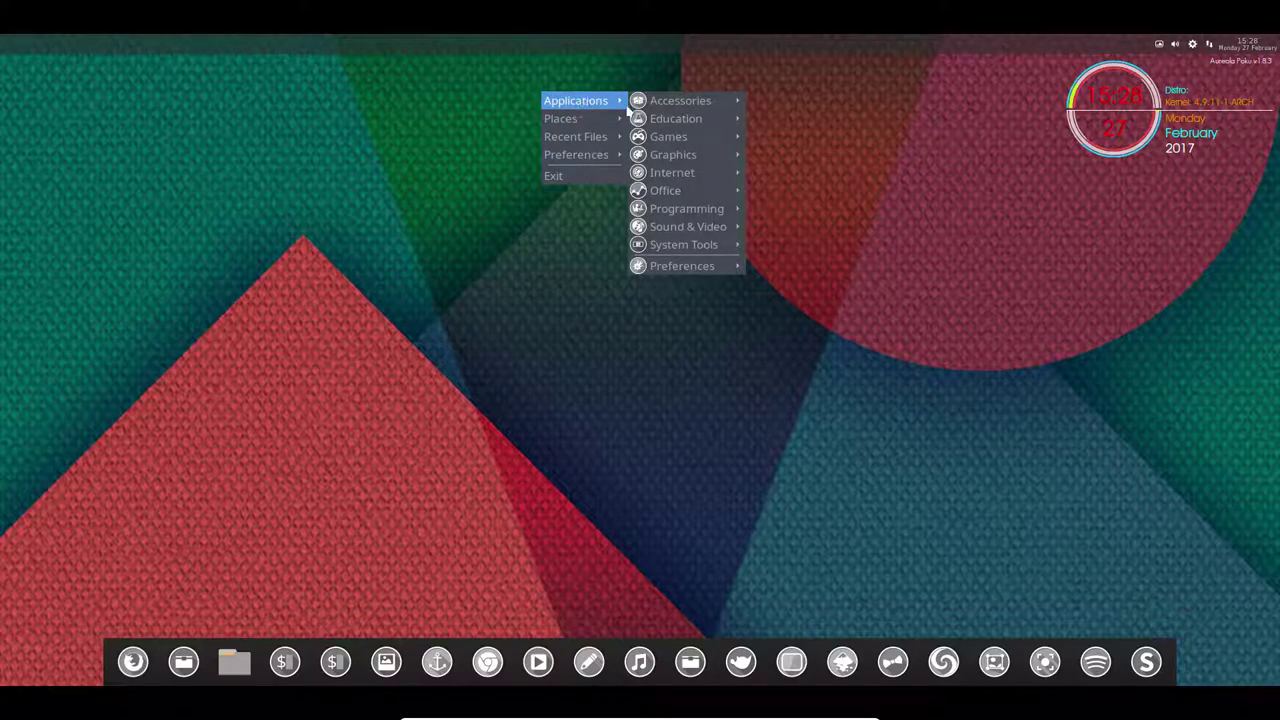
{"action": "mouse_move", "coordinate": [695, 104]}
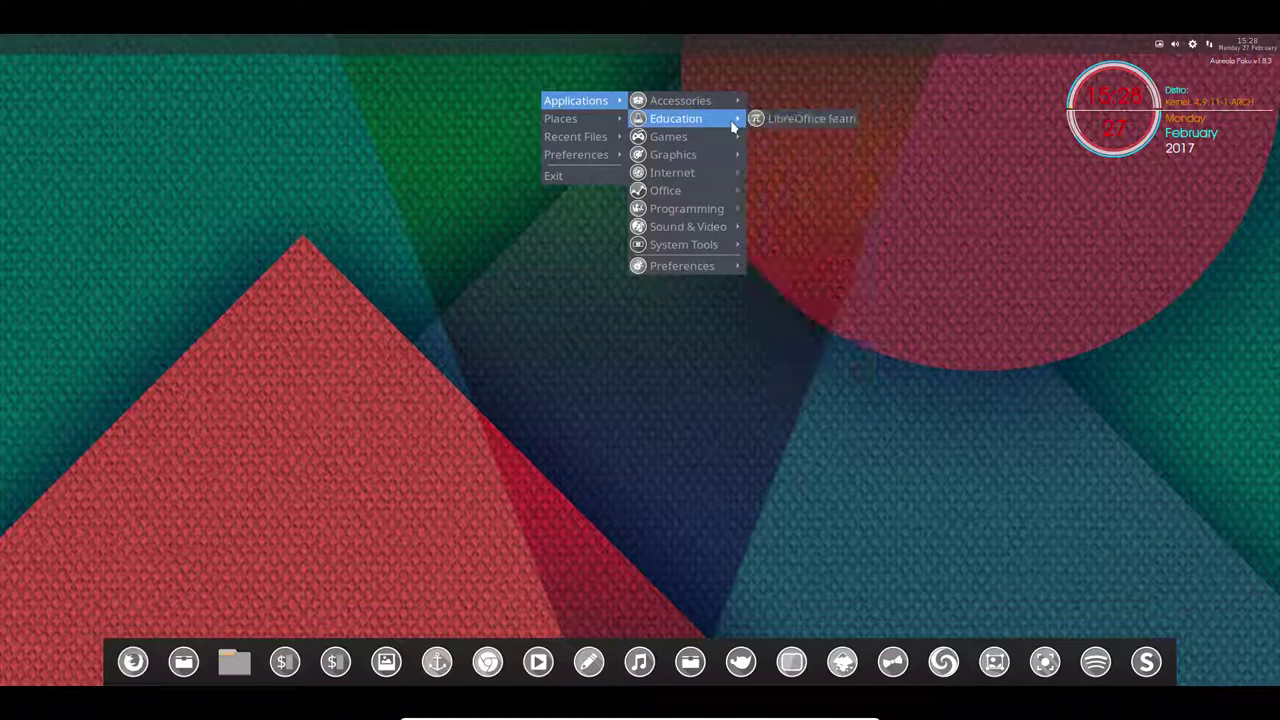
{"action": "mouse_move", "coordinate": [728, 140]}
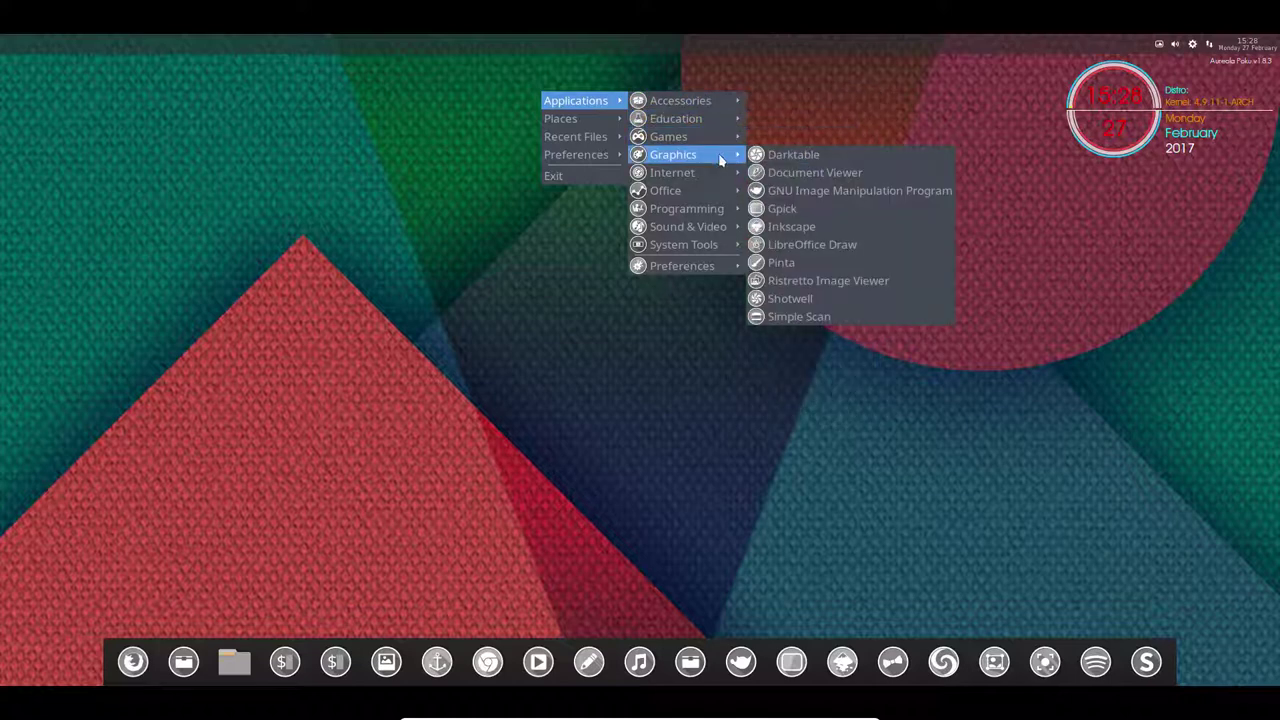
{"action": "mouse_move", "coordinate": [715, 182]}
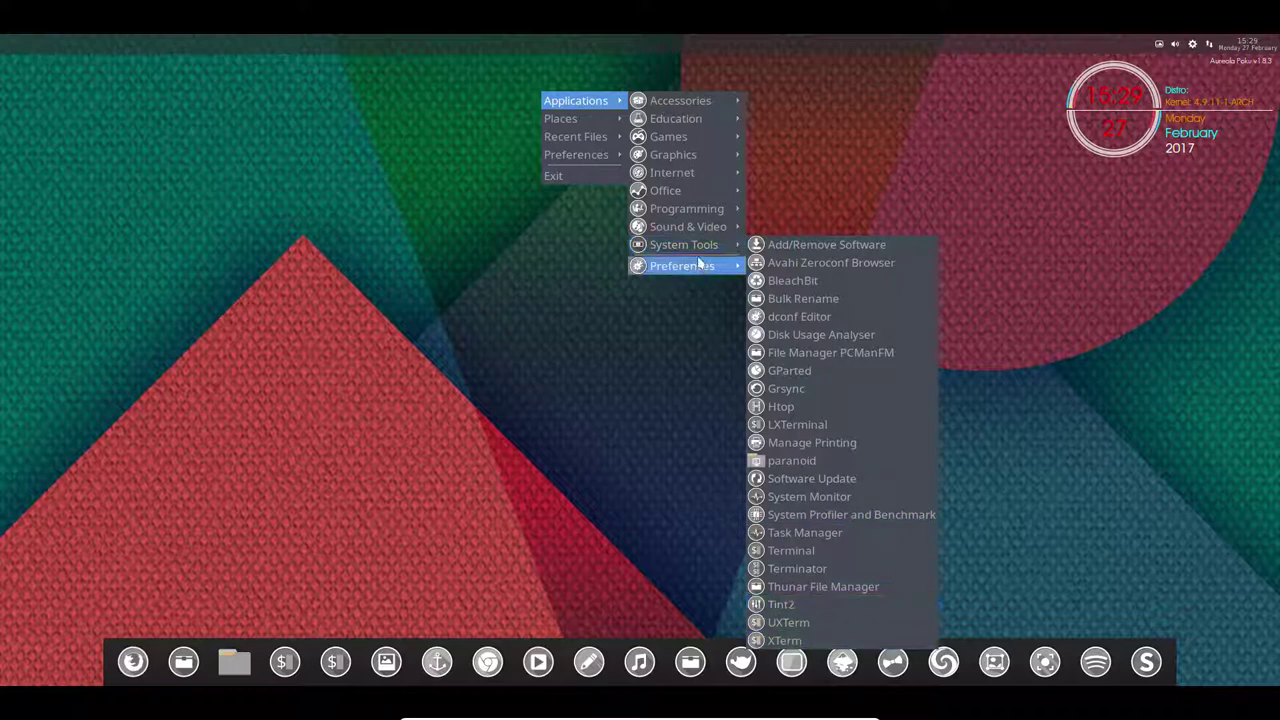
{"action": "mouse_move", "coordinate": [734, 270]}
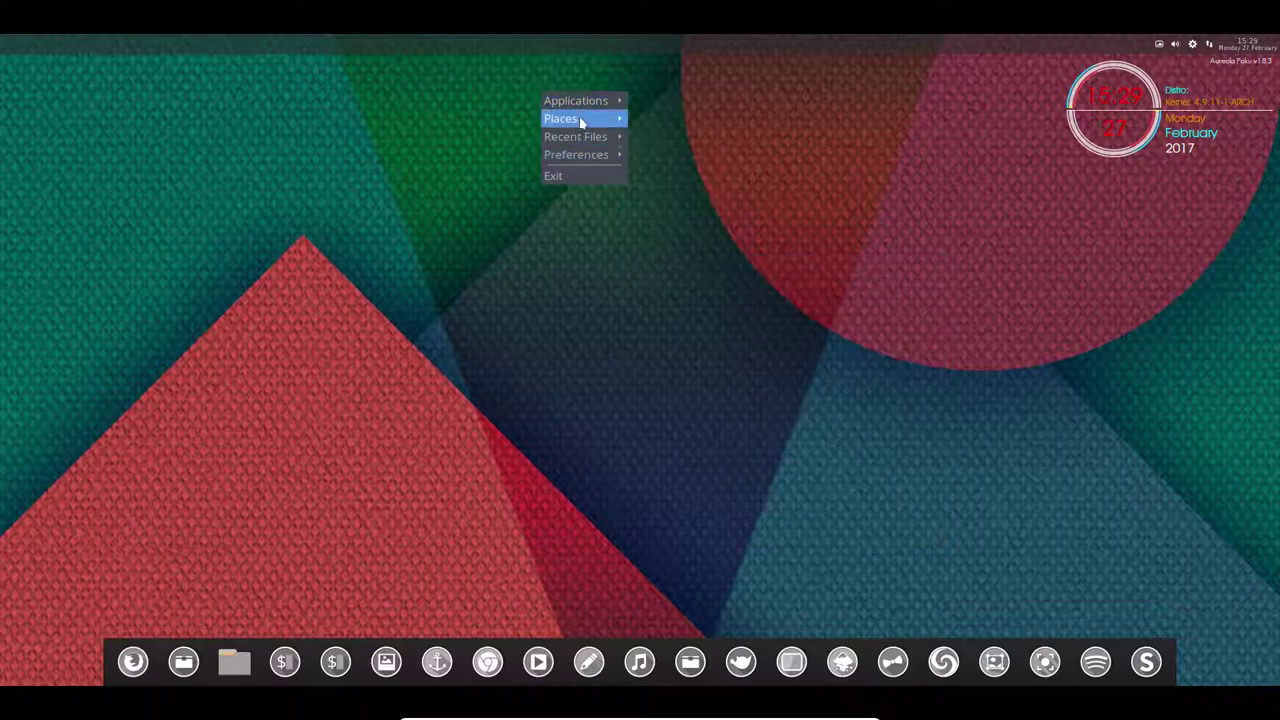
Step: View the Places, Recent Files and Preferences entries of the desktop menu, and reconfigure Openbox
{"action": "mouse_move", "coordinate": [581, 120]}
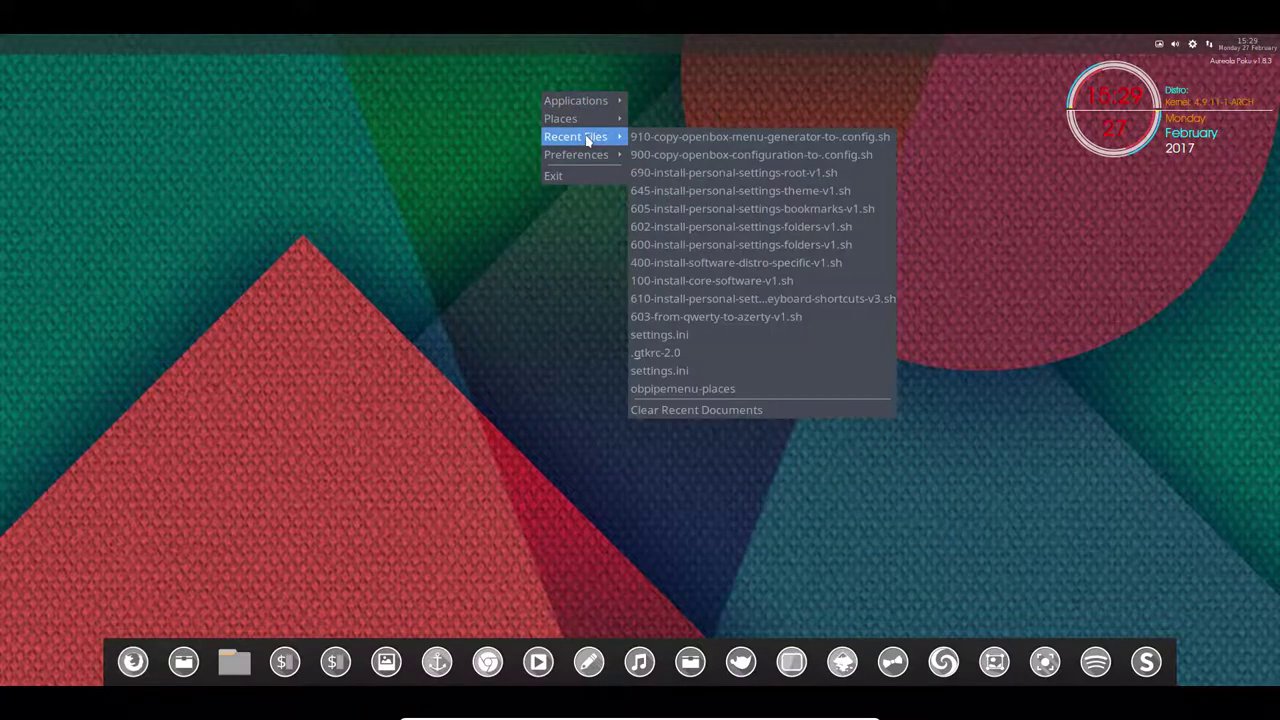
{"action": "mouse_move", "coordinate": [588, 160]}
{"action": "mouse_move", "coordinate": [669, 155]}
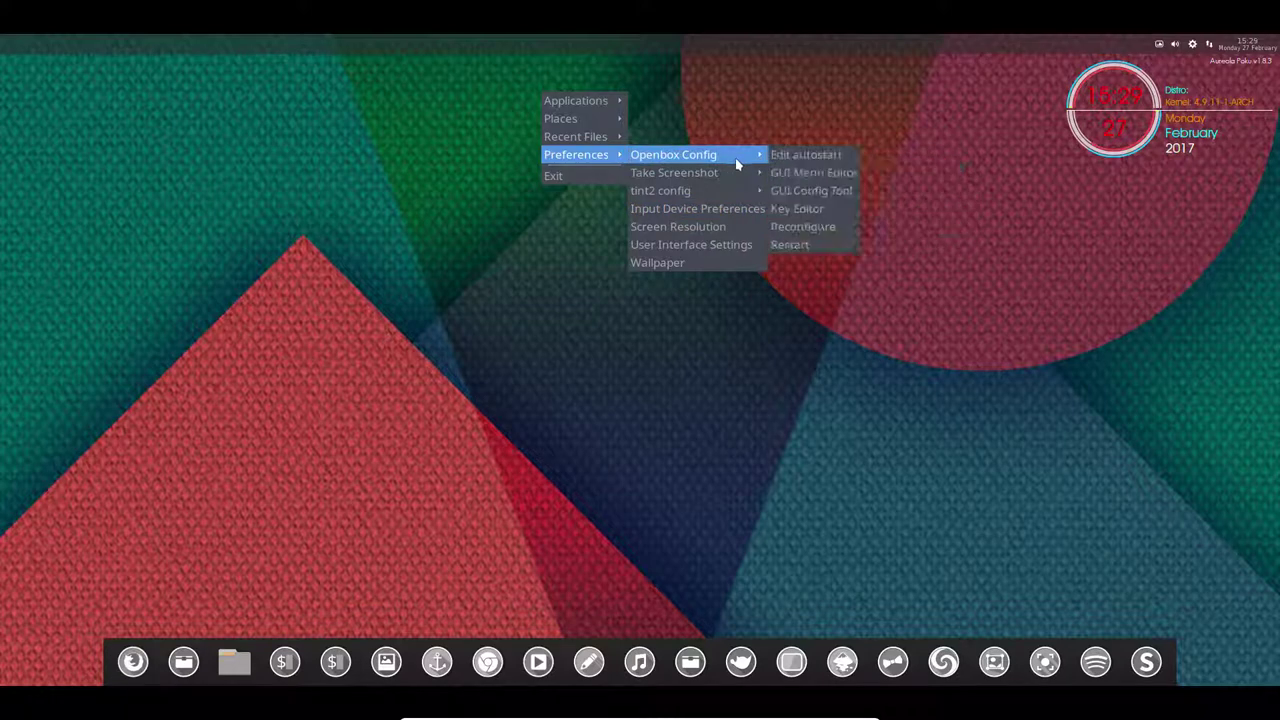
{"action": "left_click", "coordinate": [808, 226]}
Step: Examine the System Tools and Preferences categories under the desktop menu's Applications again, and dismiss the menu
{"action": "right_click", "coordinate": [441, 178]}
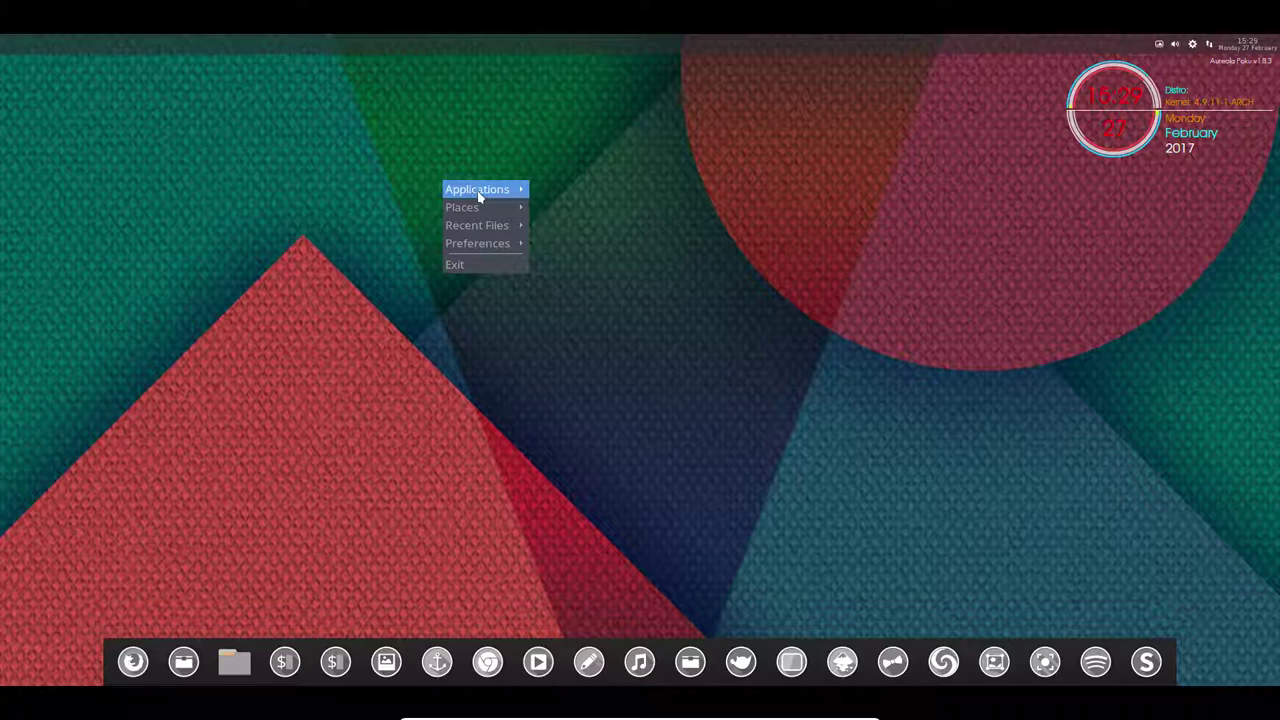
{"action": "mouse_move", "coordinate": [479, 197]}
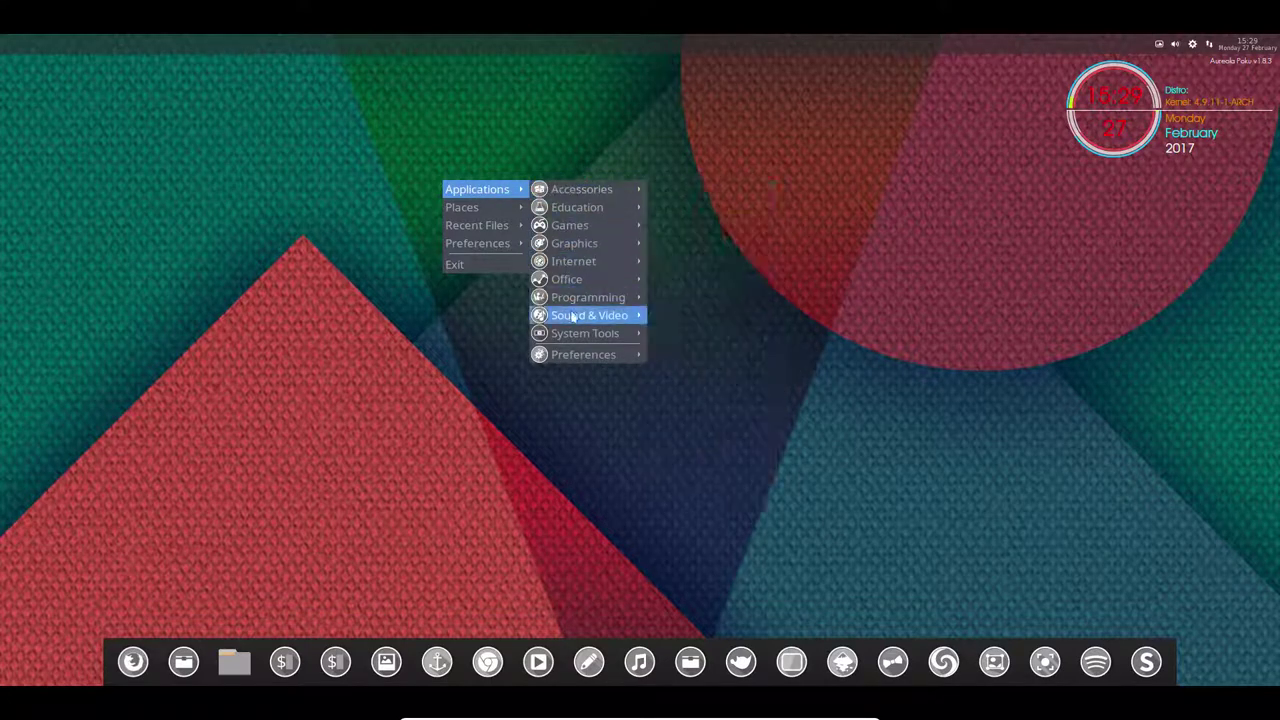
{"action": "mouse_move", "coordinate": [585, 362]}
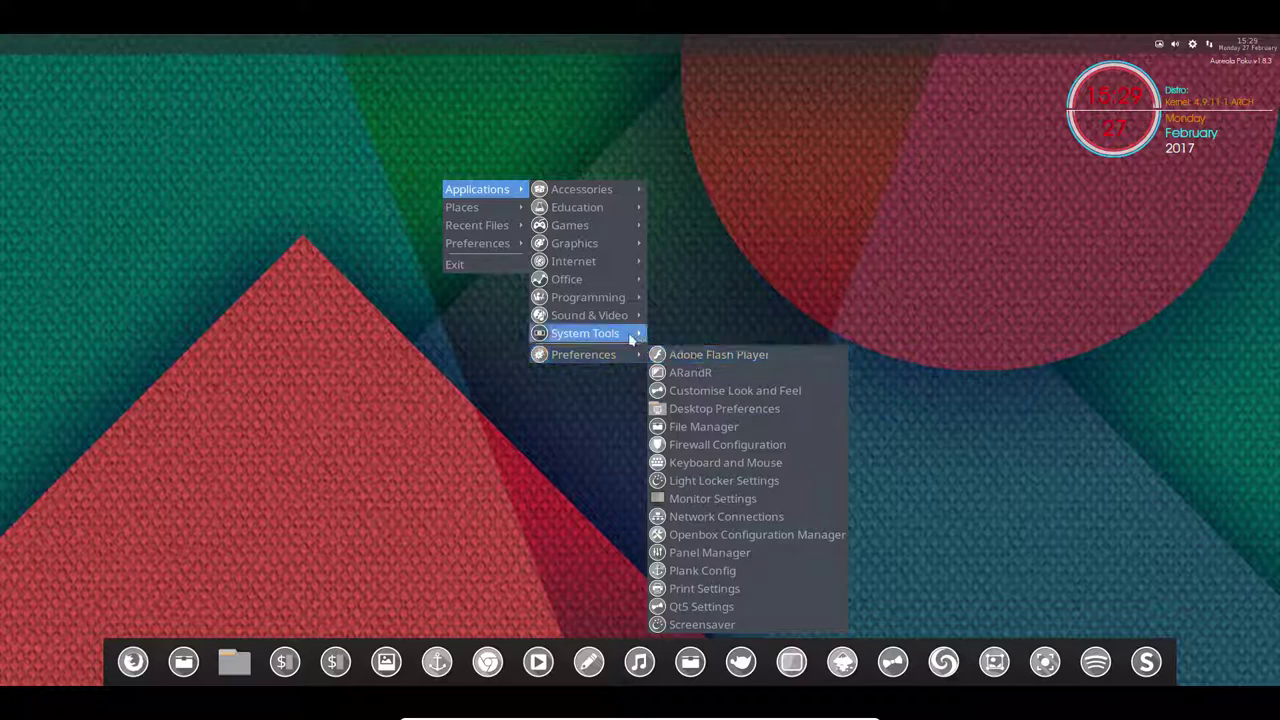
{"action": "mouse_move", "coordinate": [632, 340]}
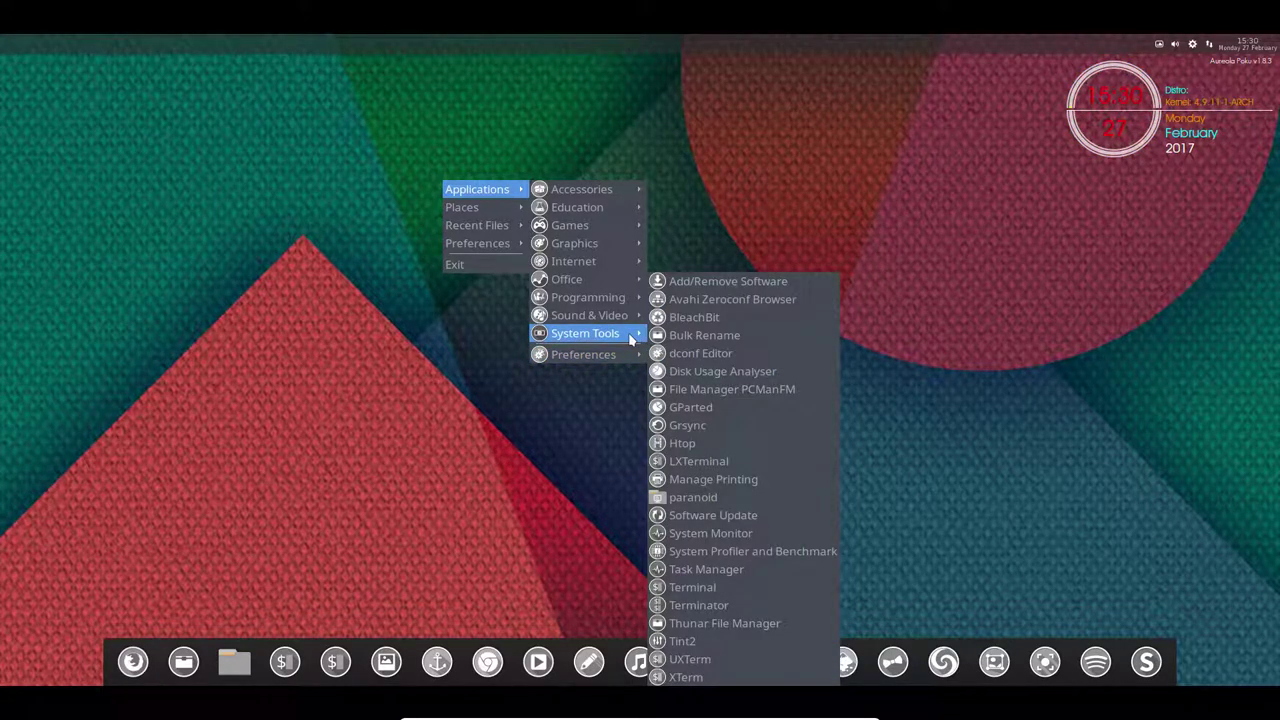
{"action": "left_click", "coordinate": [440, 354]}
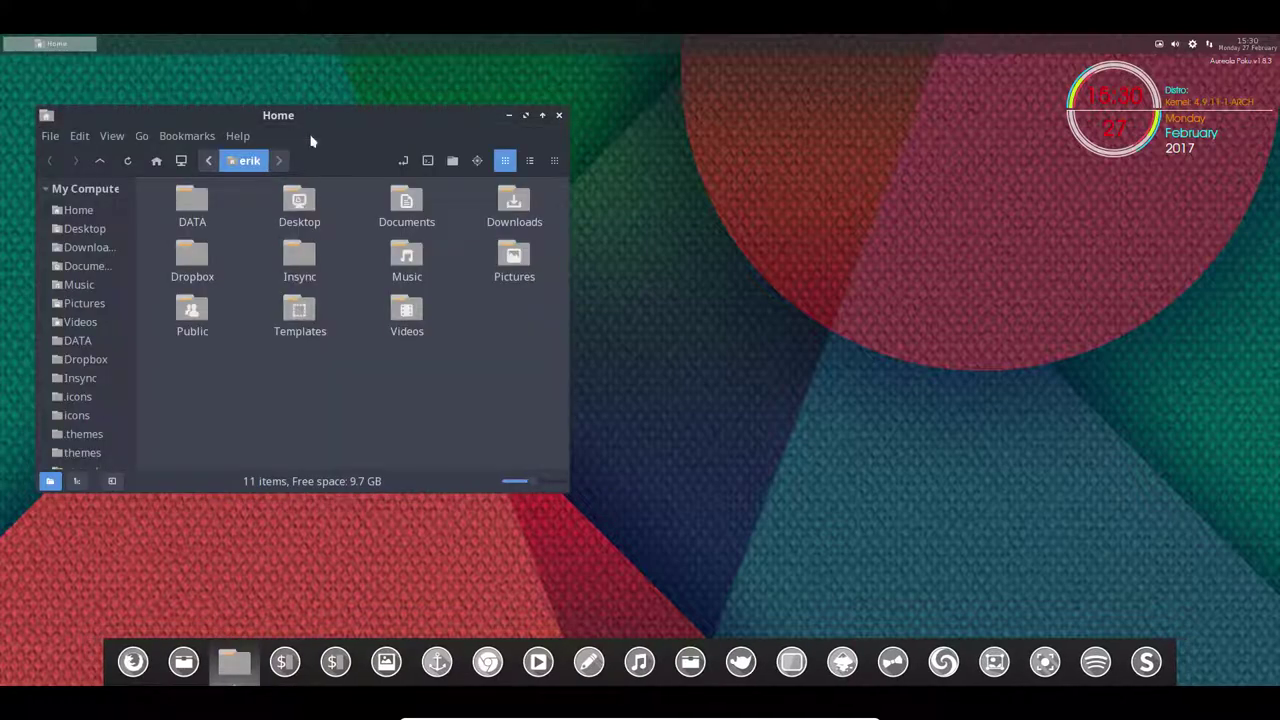
Step: Open a terminal in the home folder, run obmenu-generator without options, and read through the pipe menu output
{"action": "left_click_drag", "start_coordinate": [329, 121], "coordinate": [540, 104]}
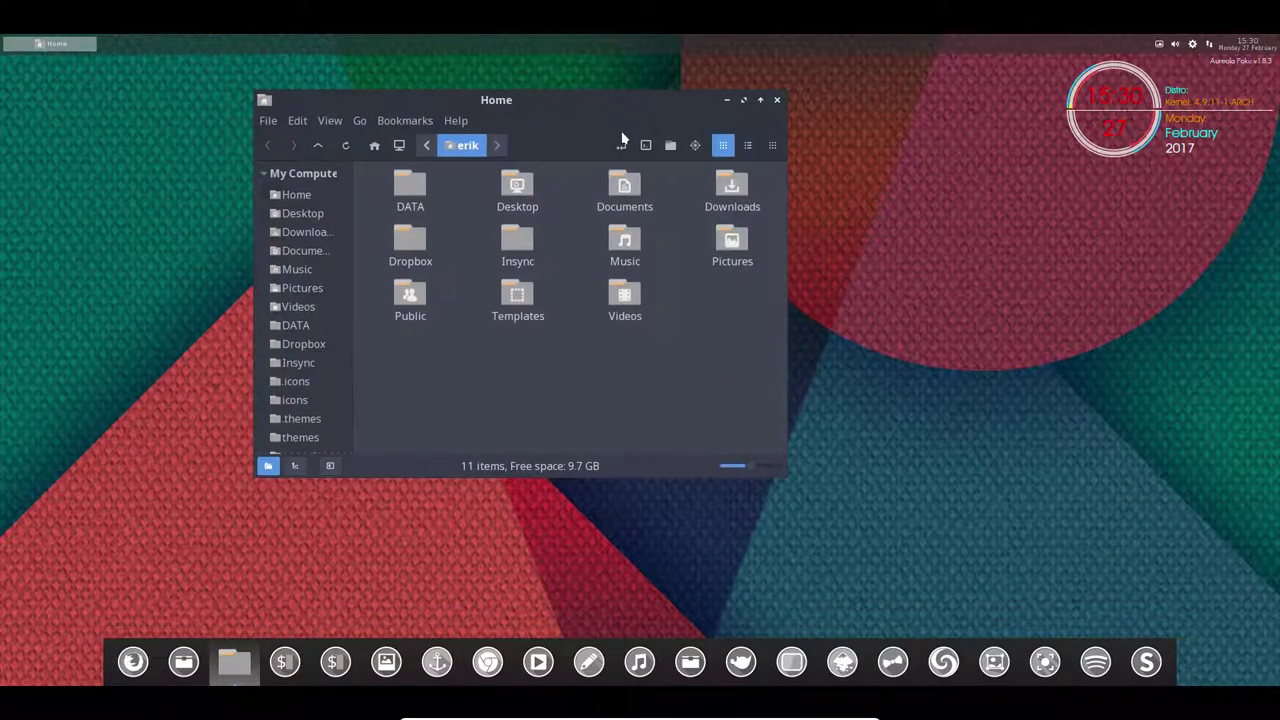
{"action": "left_click", "coordinate": [645, 146]}
{"action": "type", "text": "o"}
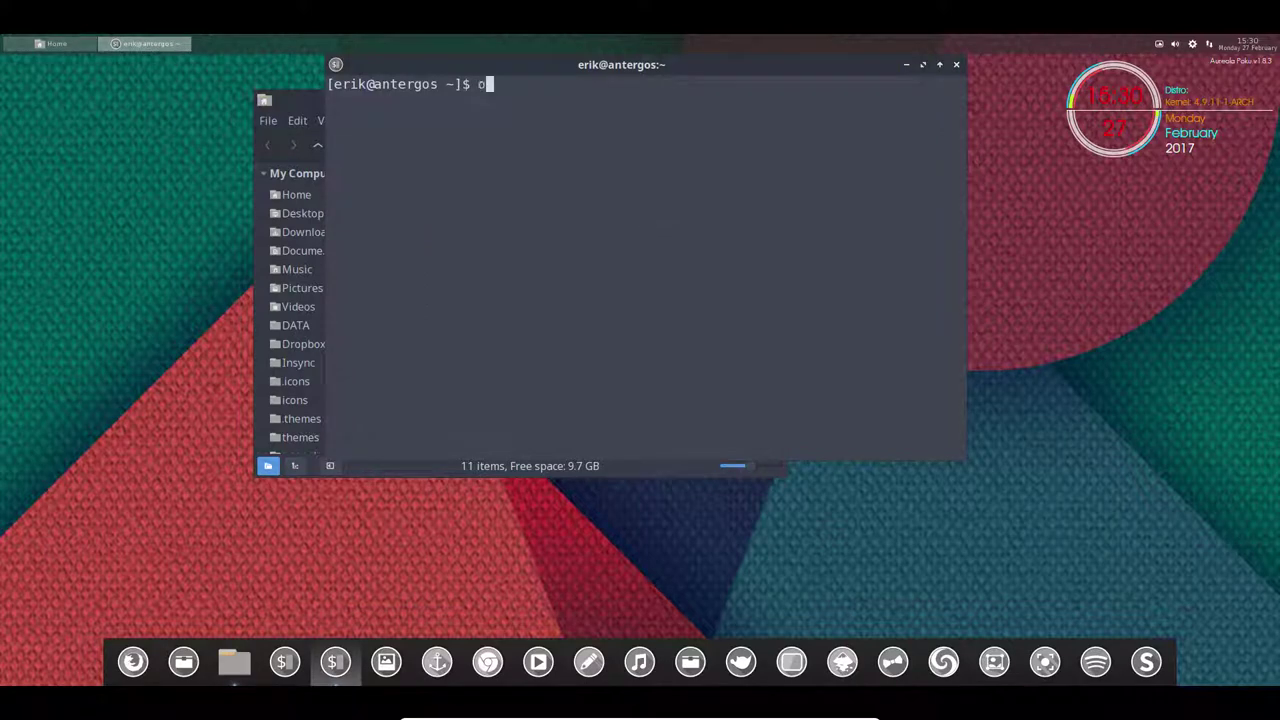
{"action": "type", "text": "bmenu-generator "}
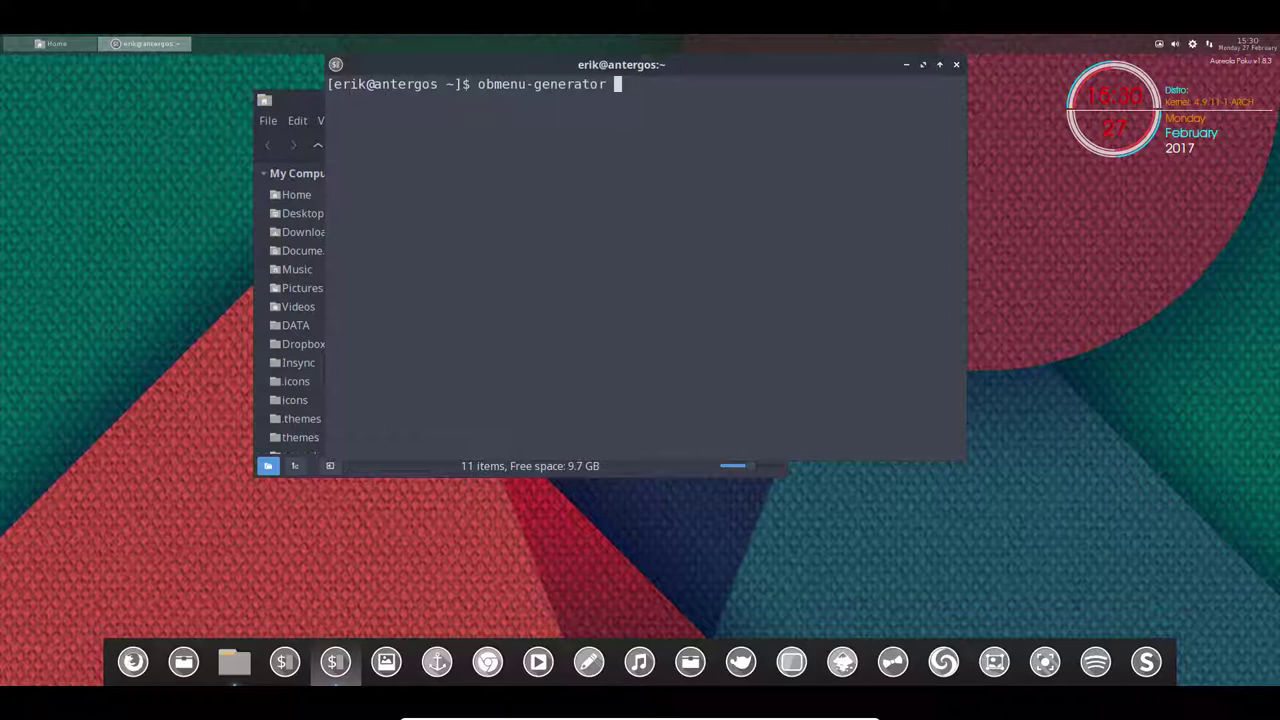
{"action": "type", "text": "-p"}
{"action": "key", "text": "Return"}
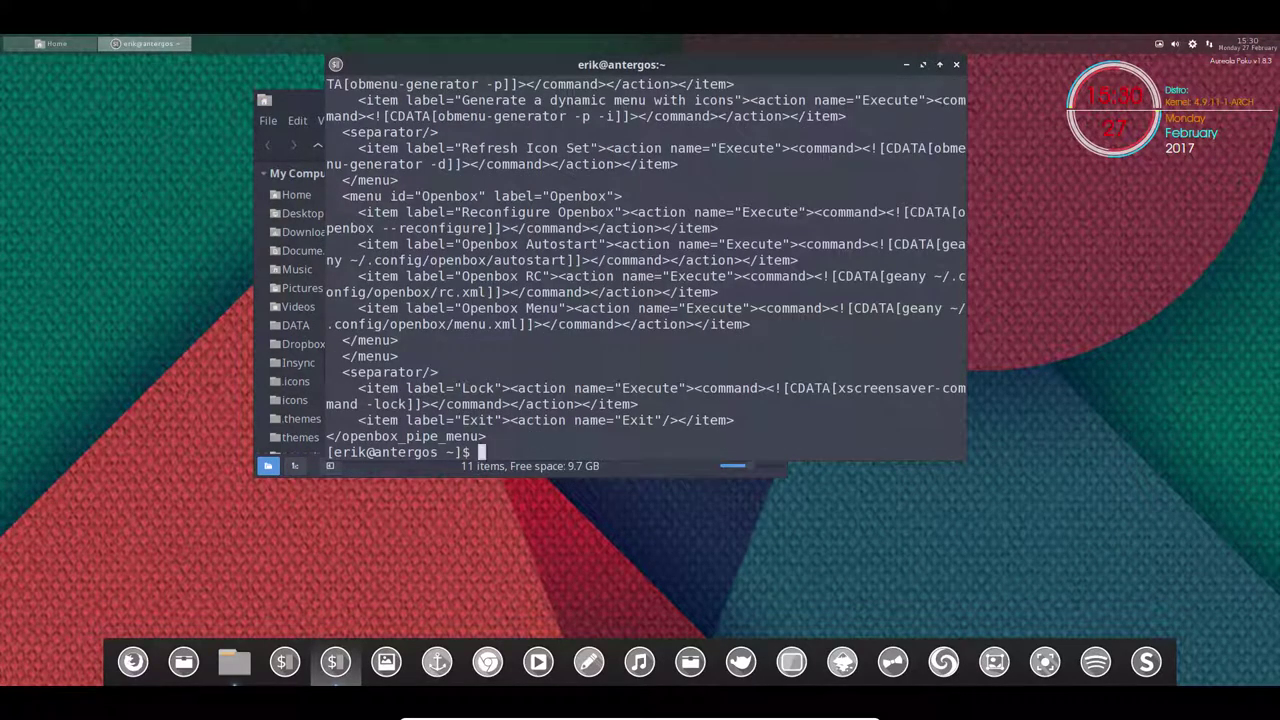
{"action": "scroll", "coordinate": [473, 421], "scroll_direction": "up", "scroll_amount": 15}
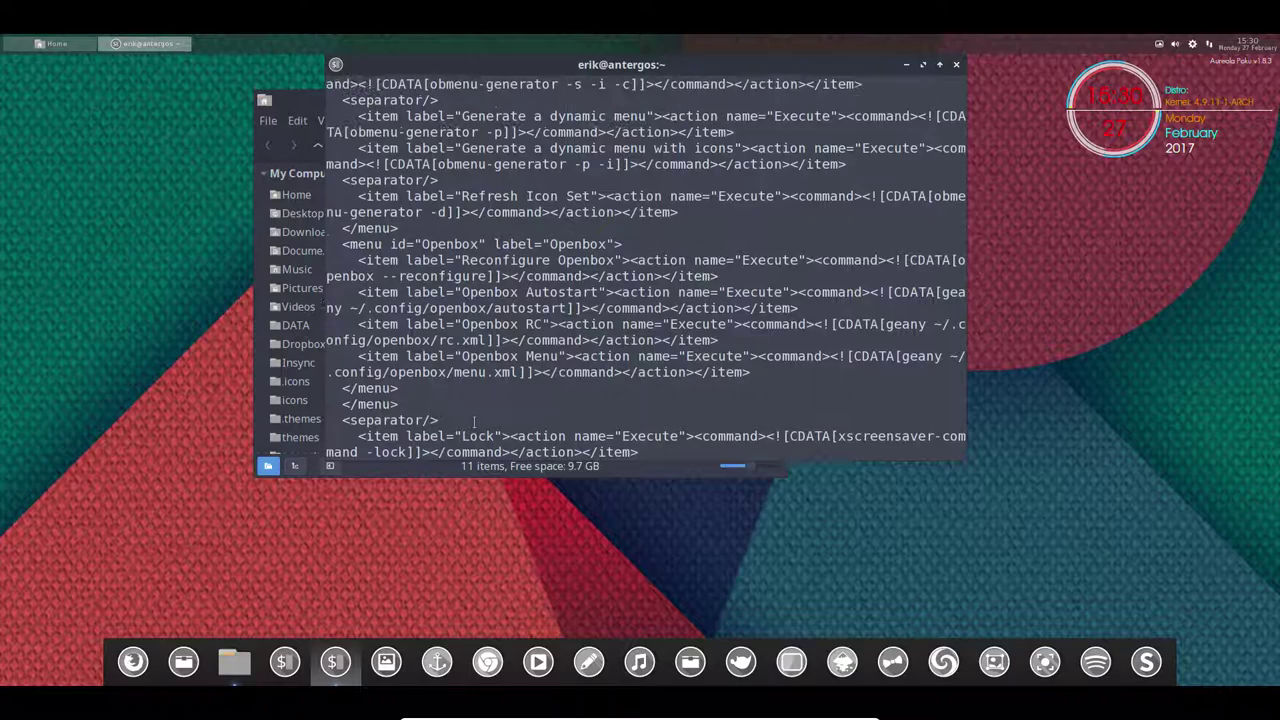
{"action": "scroll", "coordinate": [473, 421], "scroll_direction": "up", "scroll_amount": 10}
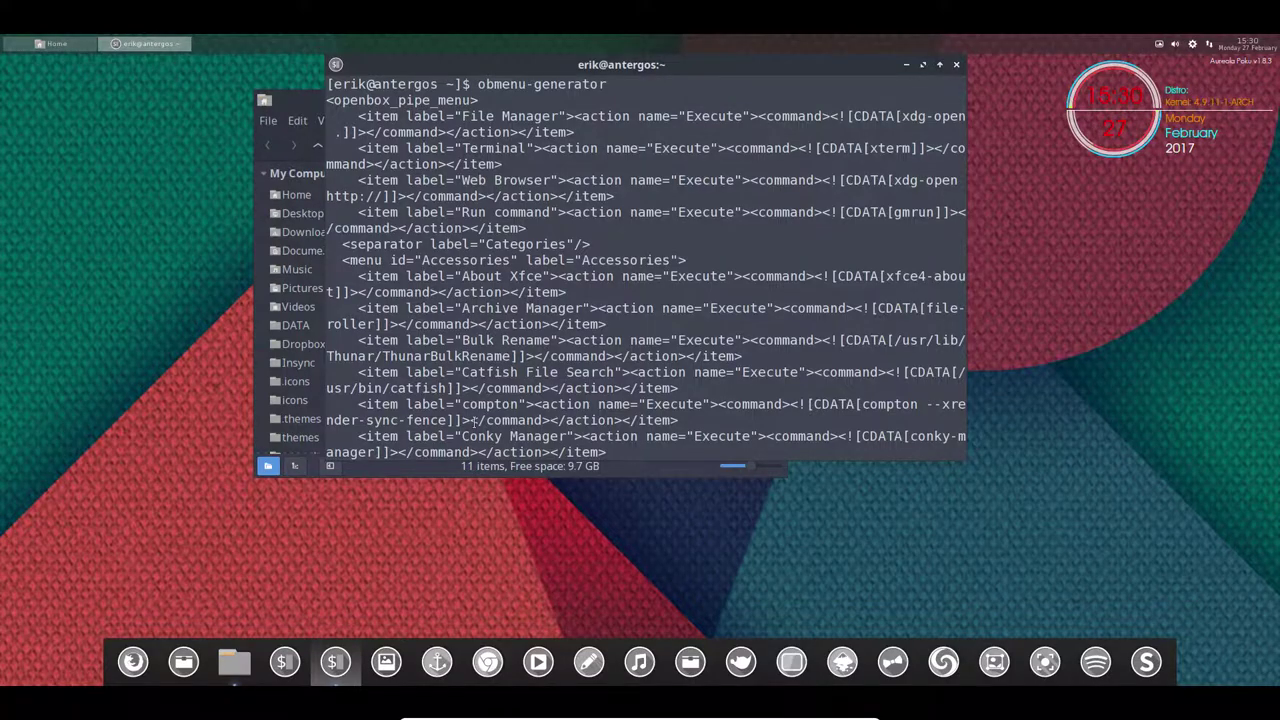
{"action": "scroll", "coordinate": [473, 421], "scroll_direction": "down", "scroll_amount": 20}
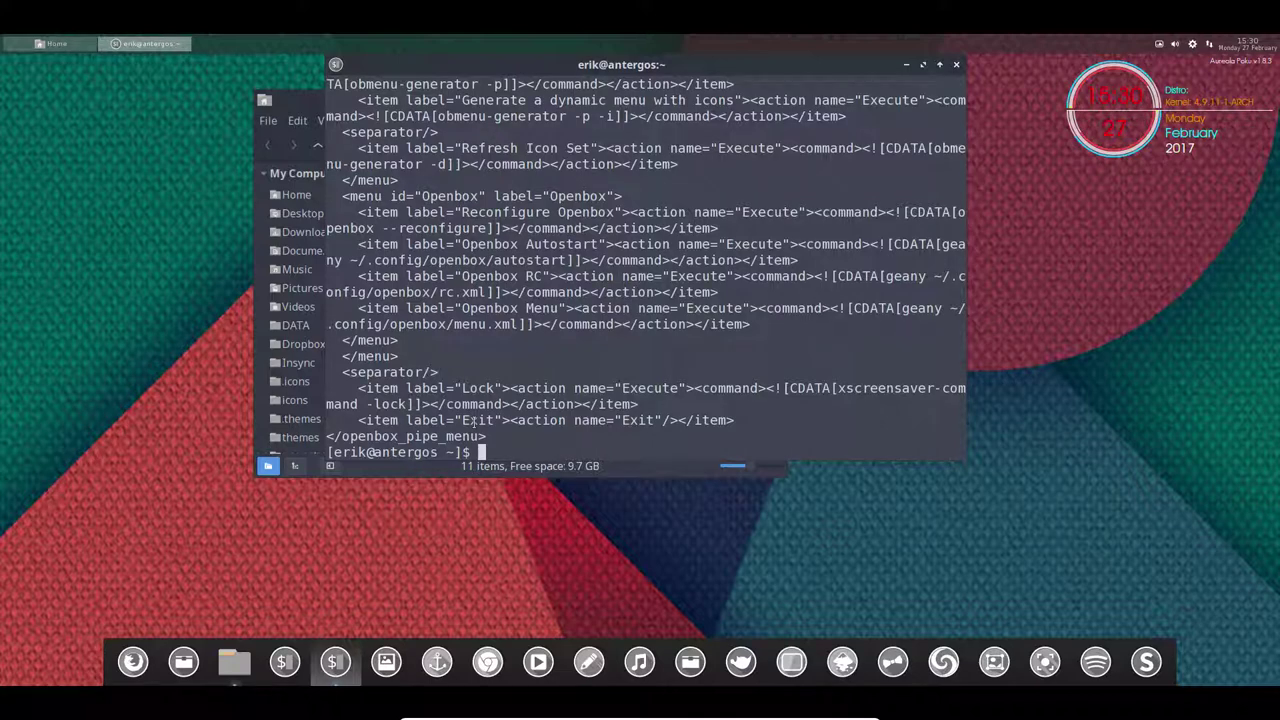
Step: Try to display the obmenu-generator help with the --help option
{"action": "type", "text": "obmenu-generator "}
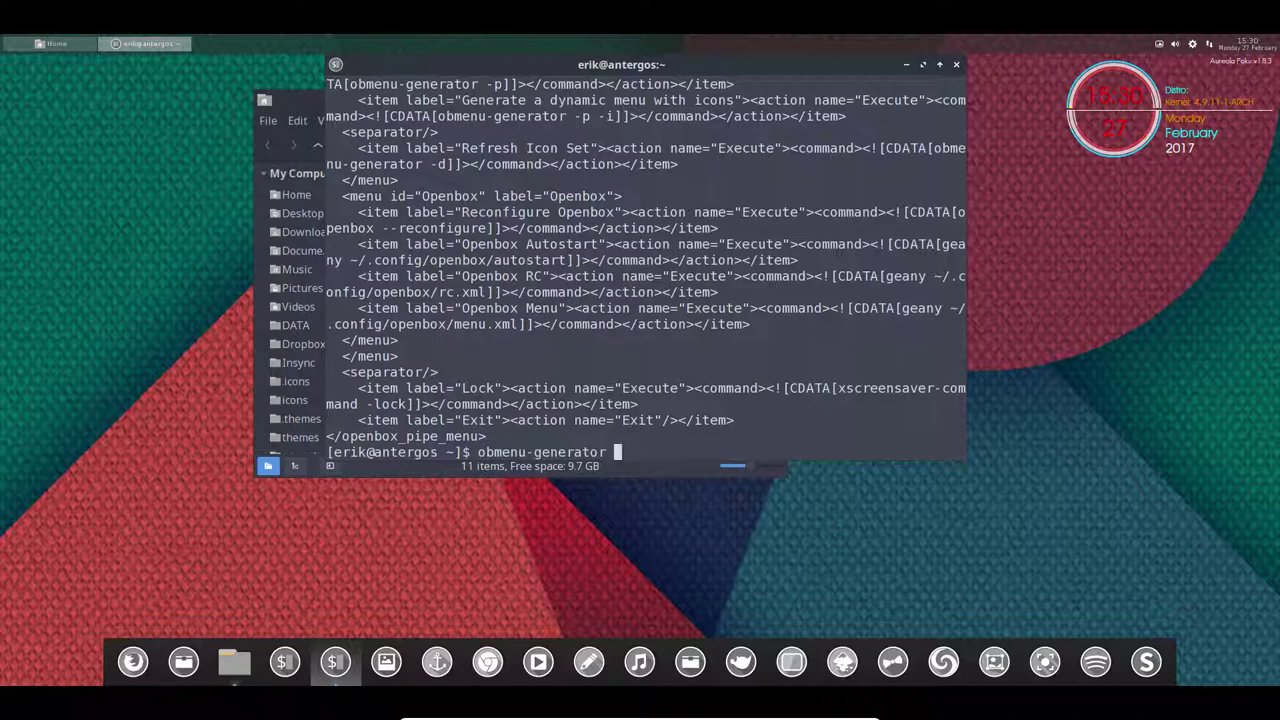
{"action": "type", "text": "--help"}
{"action": "key", "text": "Return"}
Step: Run obmenu-generator -h and examine the listed options, including -c for reconfiguring Openbox automatically
{"action": "key", "text": "Up"}
{"action": "key", "text": "BackSpace"}
{"action": "key", "text": "BackSpace"}
{"action": "key", "text": "BackSpace"}
{"action": "key", "text": "BackSpace"}
{"action": "key", "text": "BackSpace"}
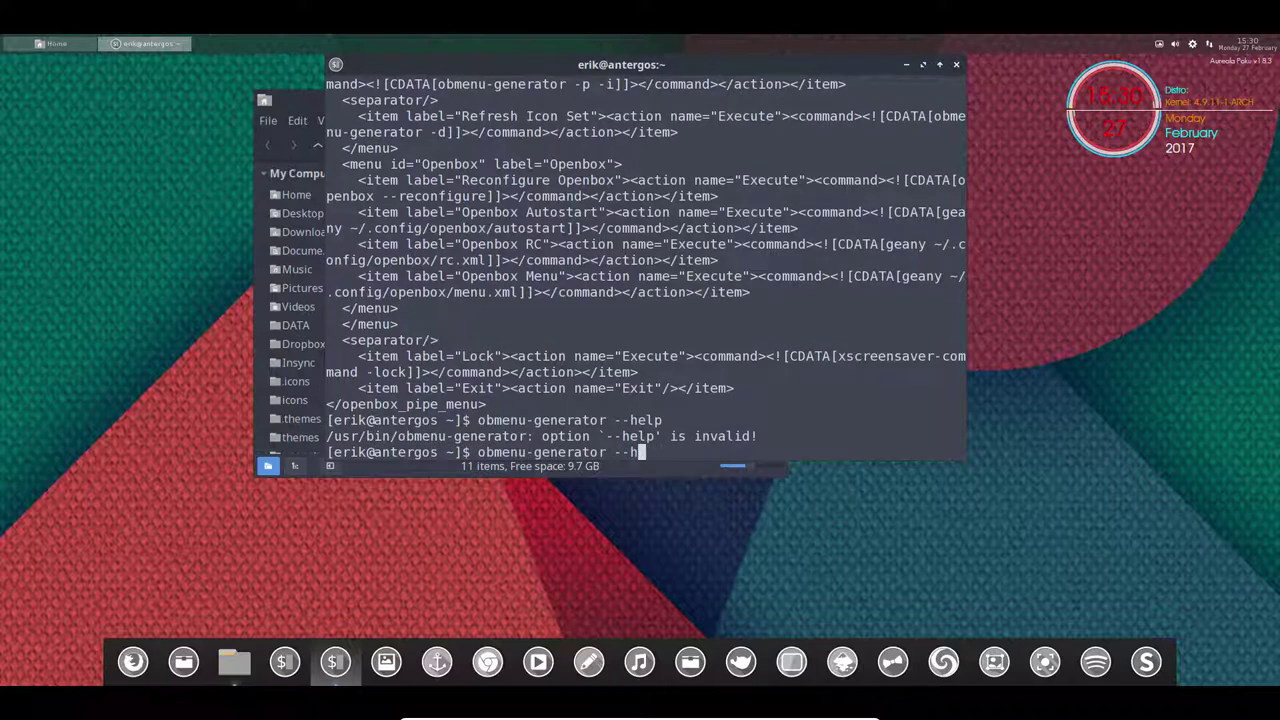
{"action": "type", "text": "h"}
{"action": "key", "text": "Return"}
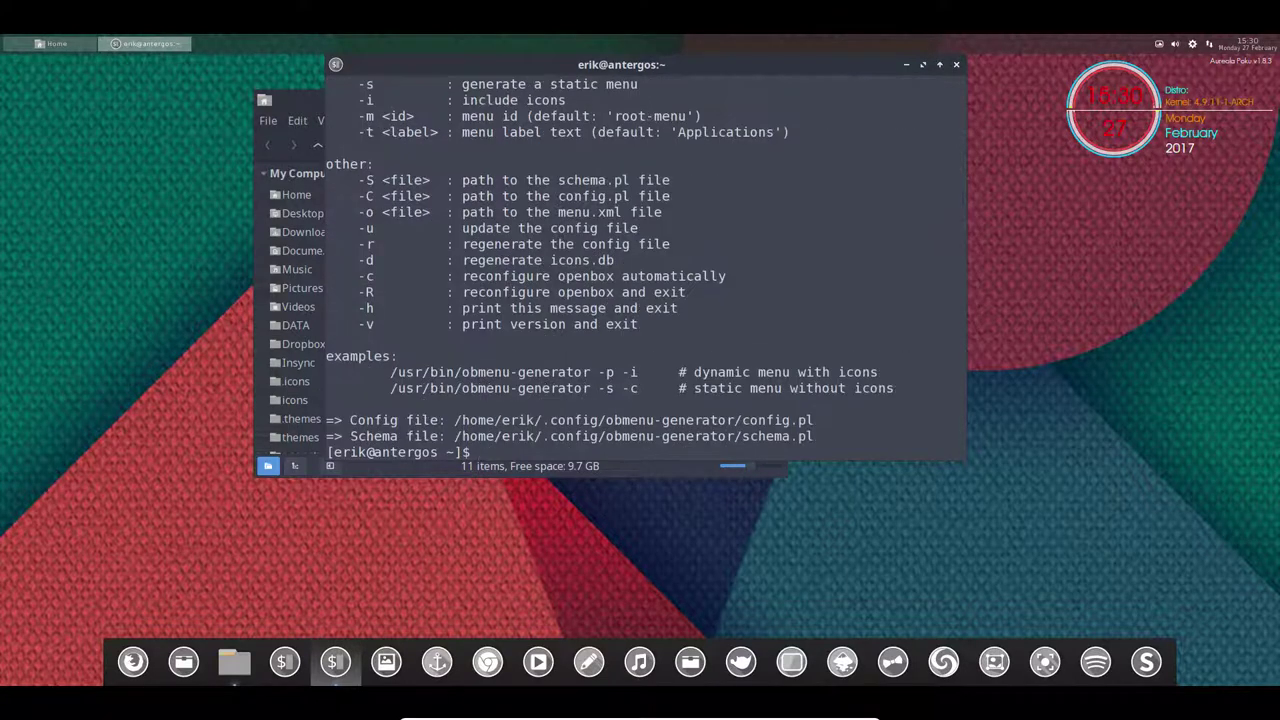
{"action": "scroll", "coordinate": [475, 393], "scroll_direction": "up", "scroll_amount": 1}
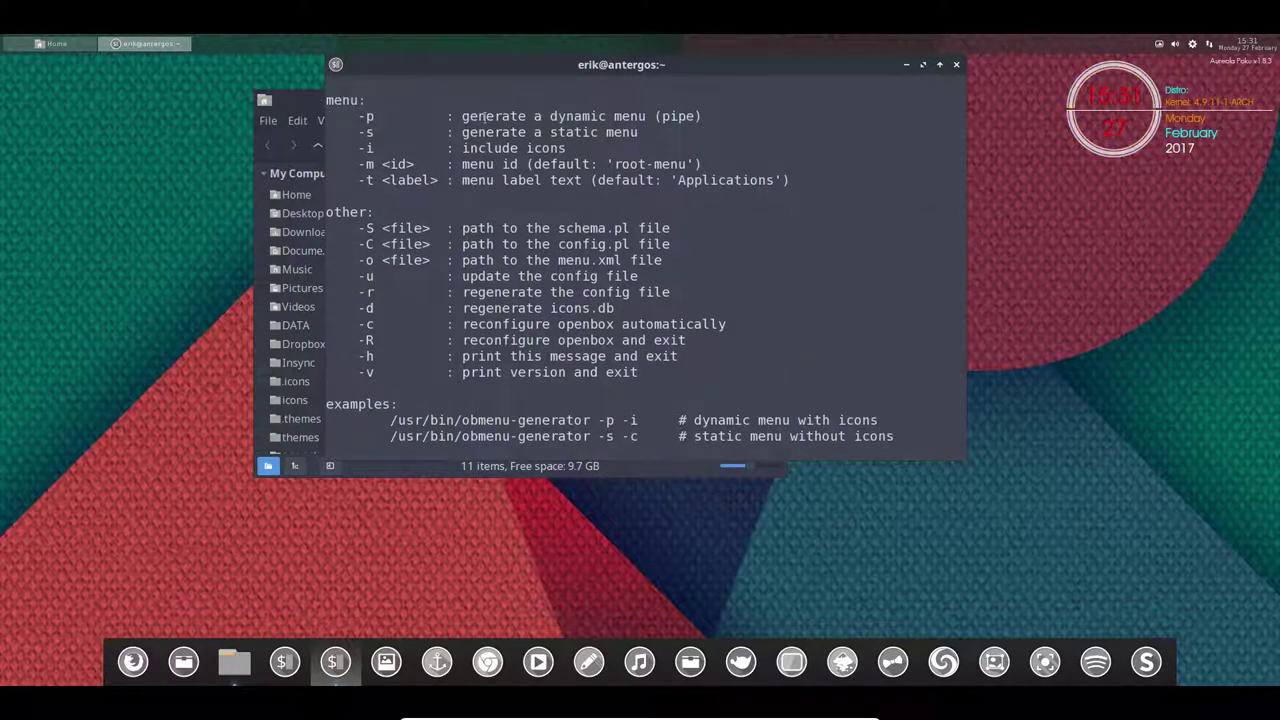
{"action": "scroll", "coordinate": [483, 183], "scroll_direction": "up", "scroll_amount": 1}
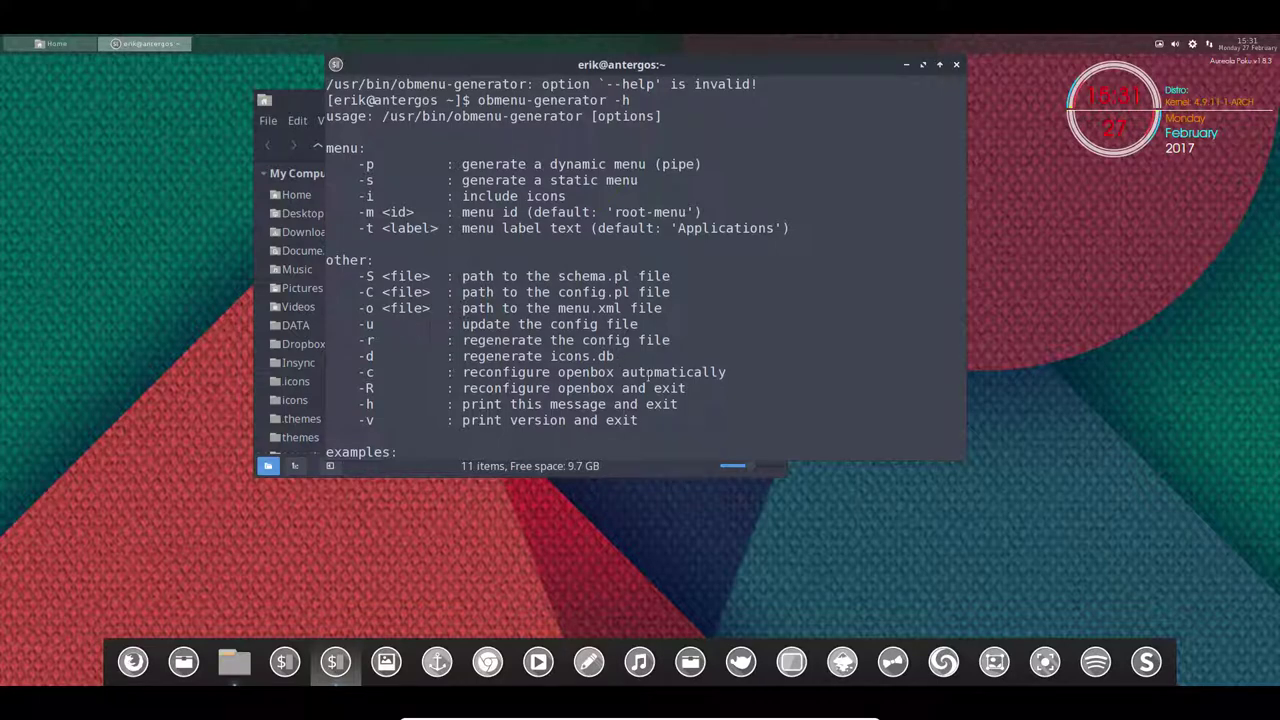
{"action": "left_click_drag", "start_coordinate": [462, 372], "coordinate": [736, 371]}
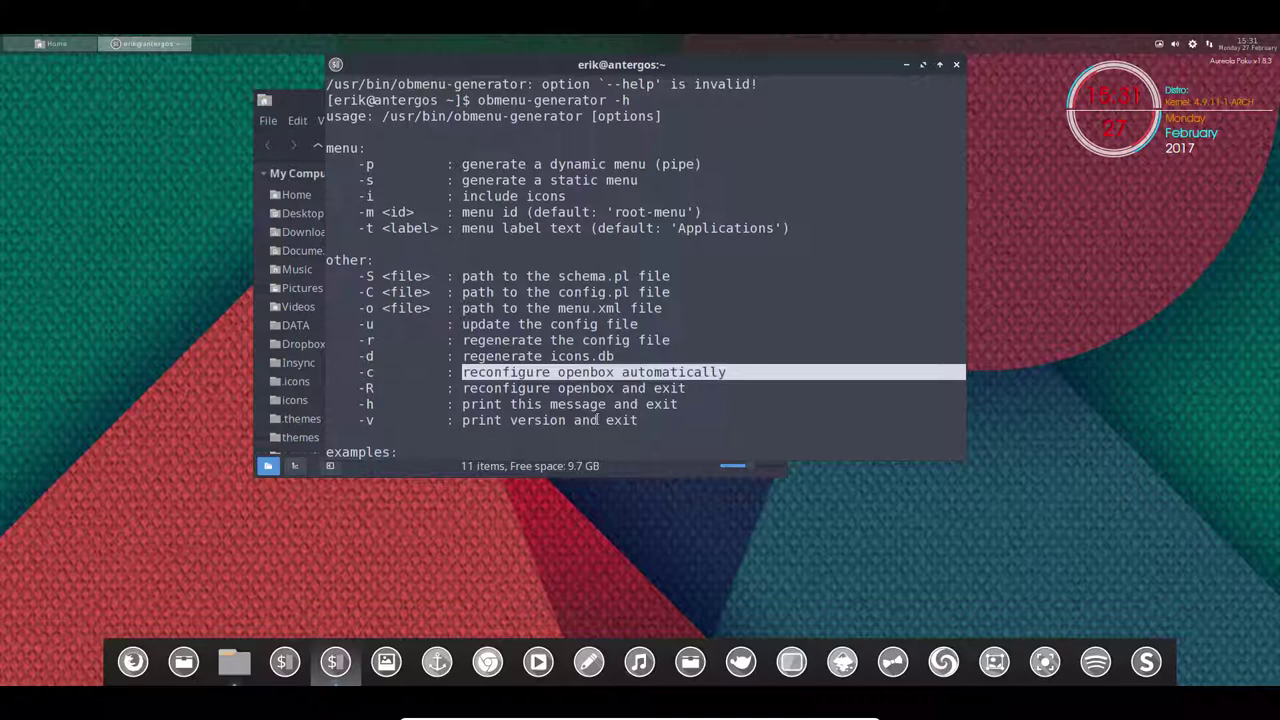
{"action": "left_click", "coordinate": [563, 388]}
{"action": "scroll", "coordinate": [547, 388], "scroll_direction": "down", "scroll_amount": 2}
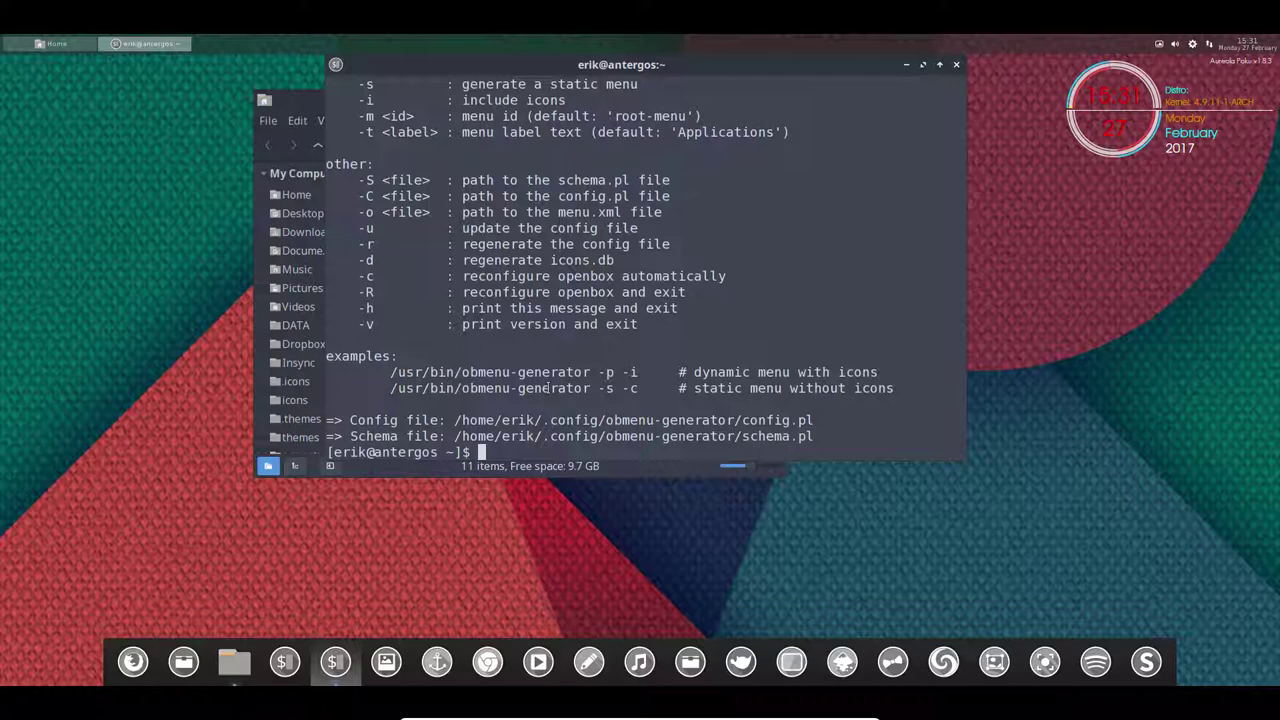
Step: Generate a static Openbox menu without icons and reconfigure Openbox by running obmenu-generator -s -c
{"action": "type", "text": "obmenu-generator -s"}
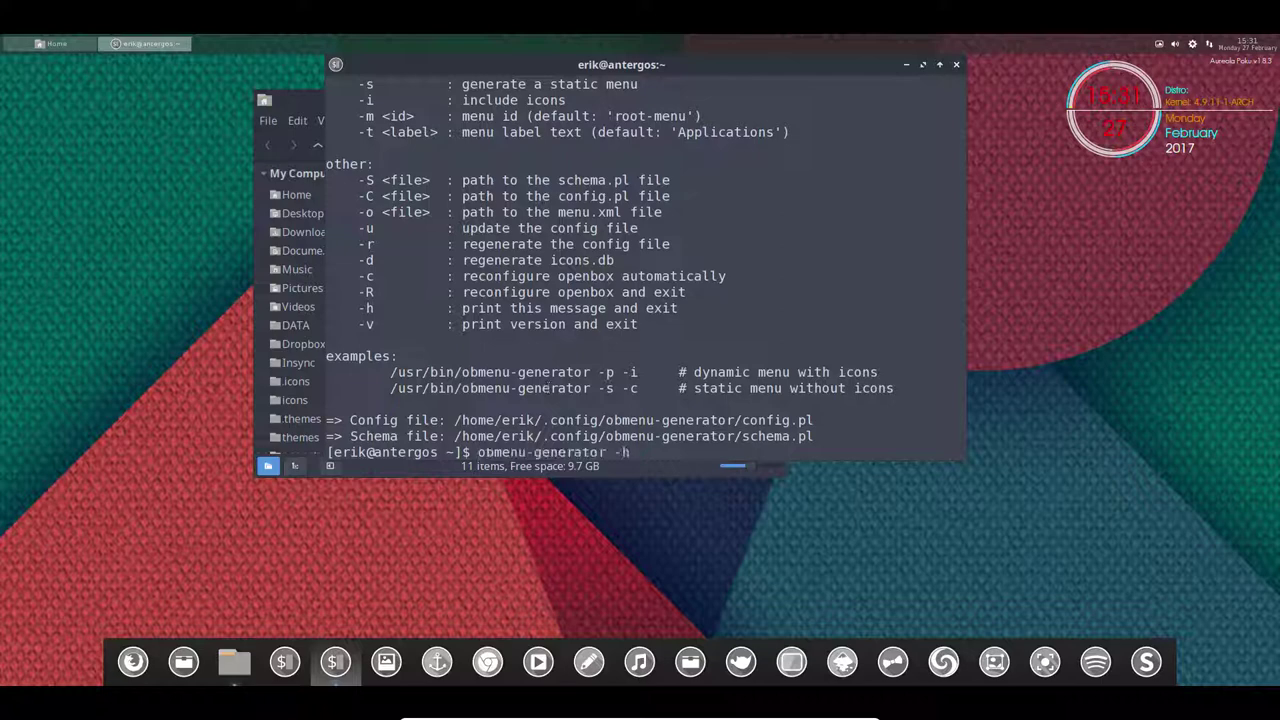
{"action": "type", "text": " -c"}
{"action": "key", "text": "Return"}
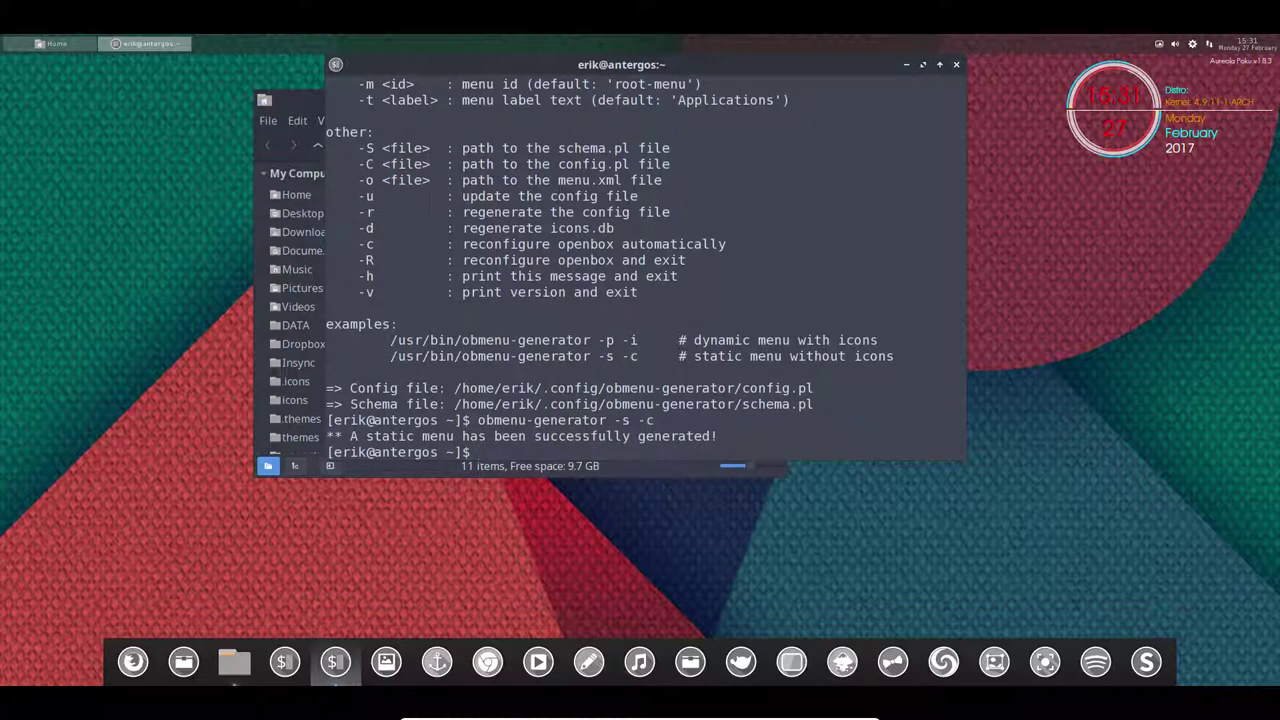
Step: Browse the generated Openbox desktop menu through Development, Education, System and the Obmenu-Generator and Openbox entries of Advanced Settings, and dismiss it
{"action": "right_click", "coordinate": [577, 500]}
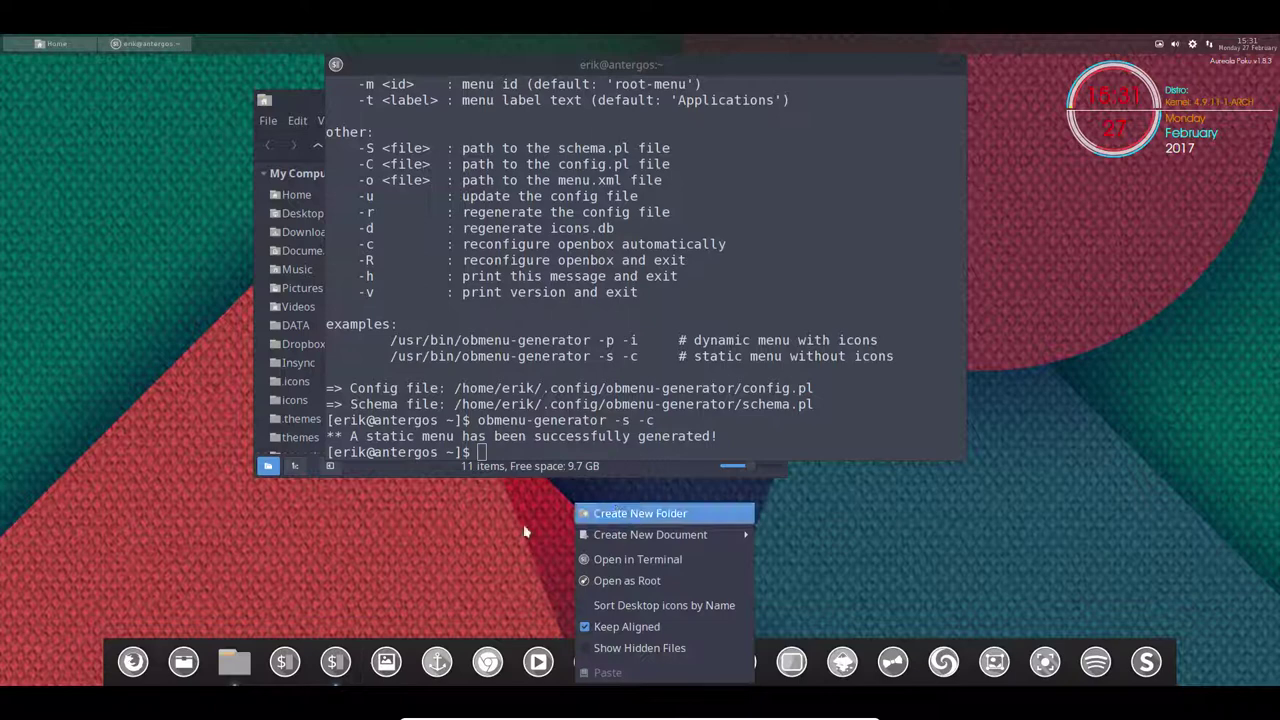
{"action": "left_click", "coordinate": [407, 534]}
{"action": "right_click", "coordinate": [407, 534]}
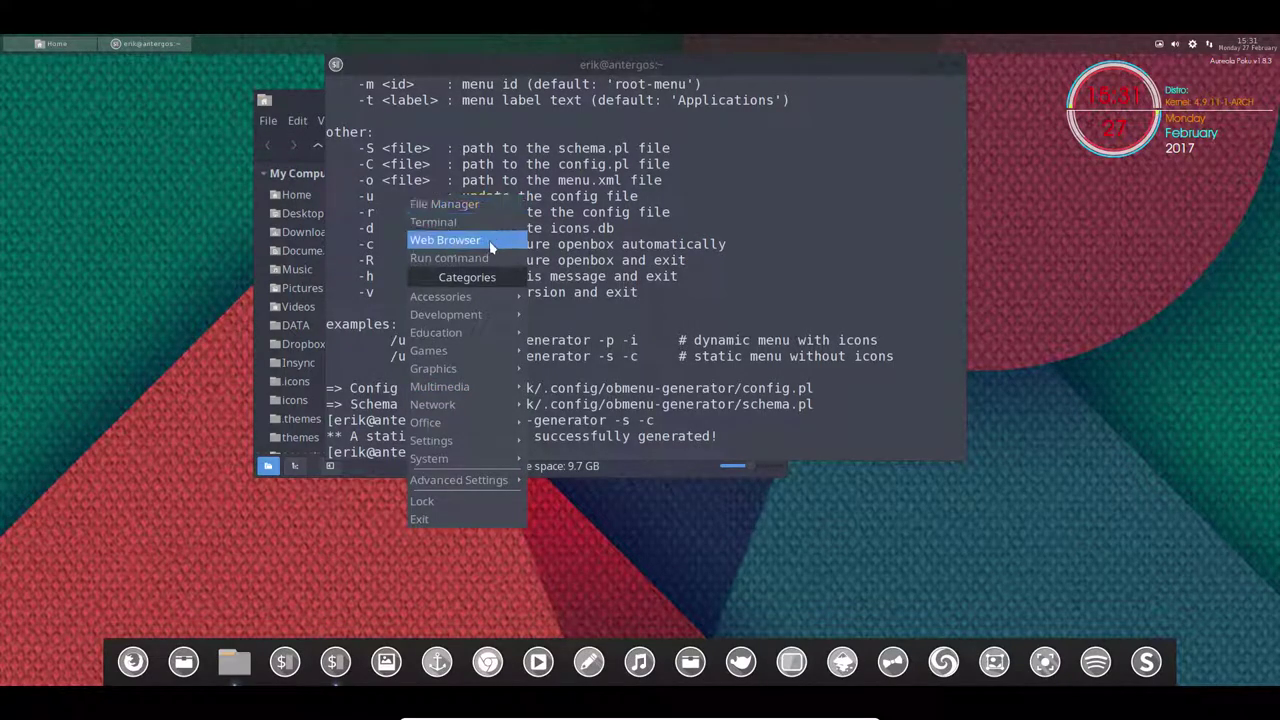
{"action": "mouse_move", "coordinate": [490, 303]}
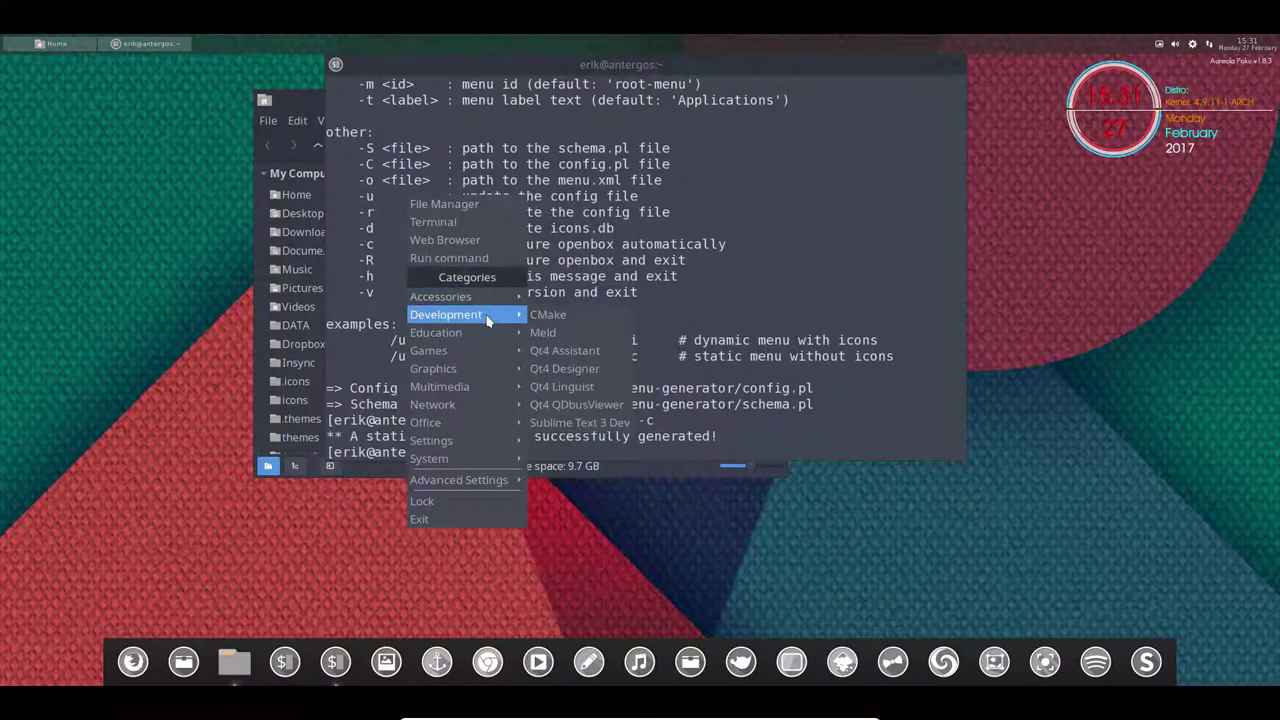
{"action": "mouse_move", "coordinate": [490, 342]}
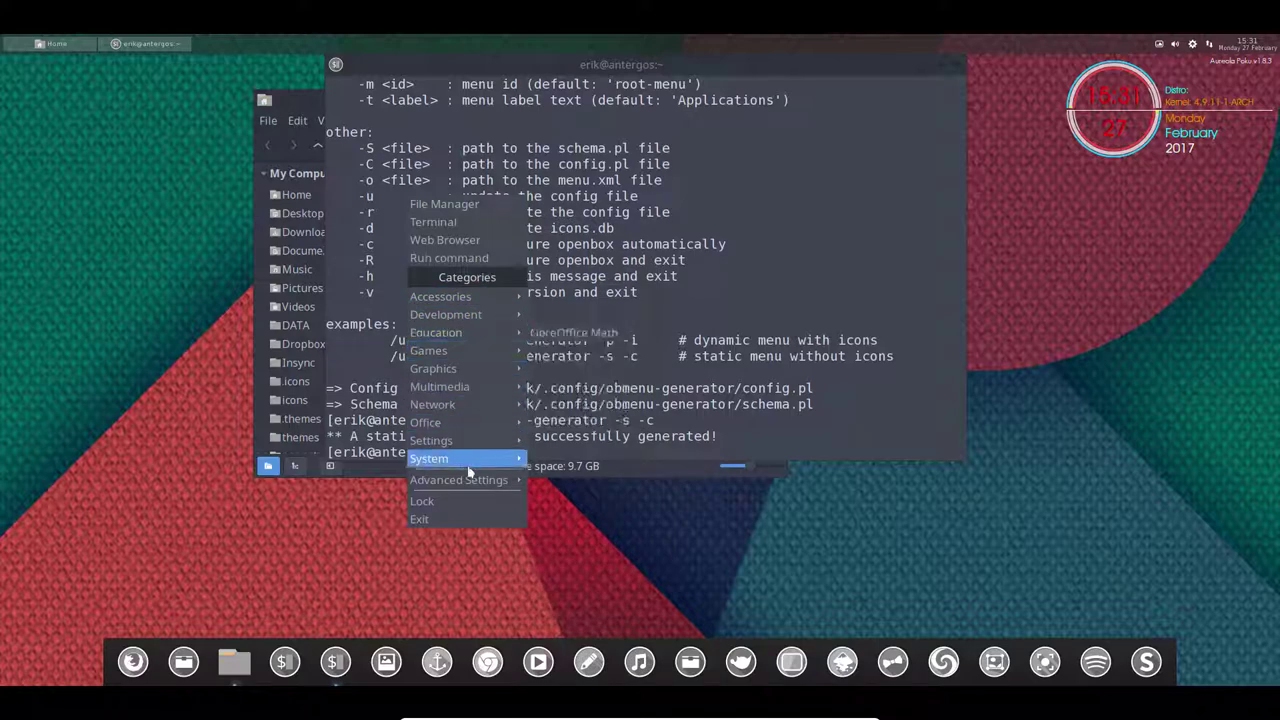
{"action": "mouse_move", "coordinate": [470, 482]}
{"action": "mouse_move", "coordinate": [585, 516]}
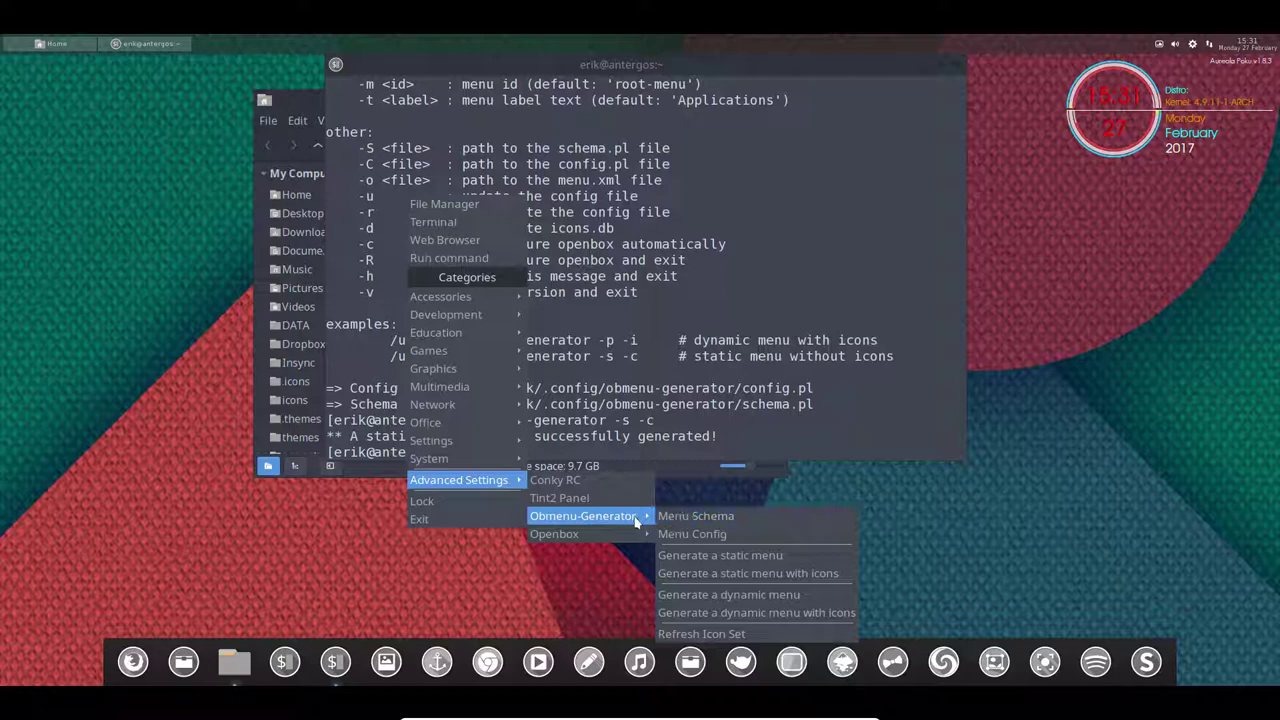
{"action": "mouse_move", "coordinate": [600, 535]}
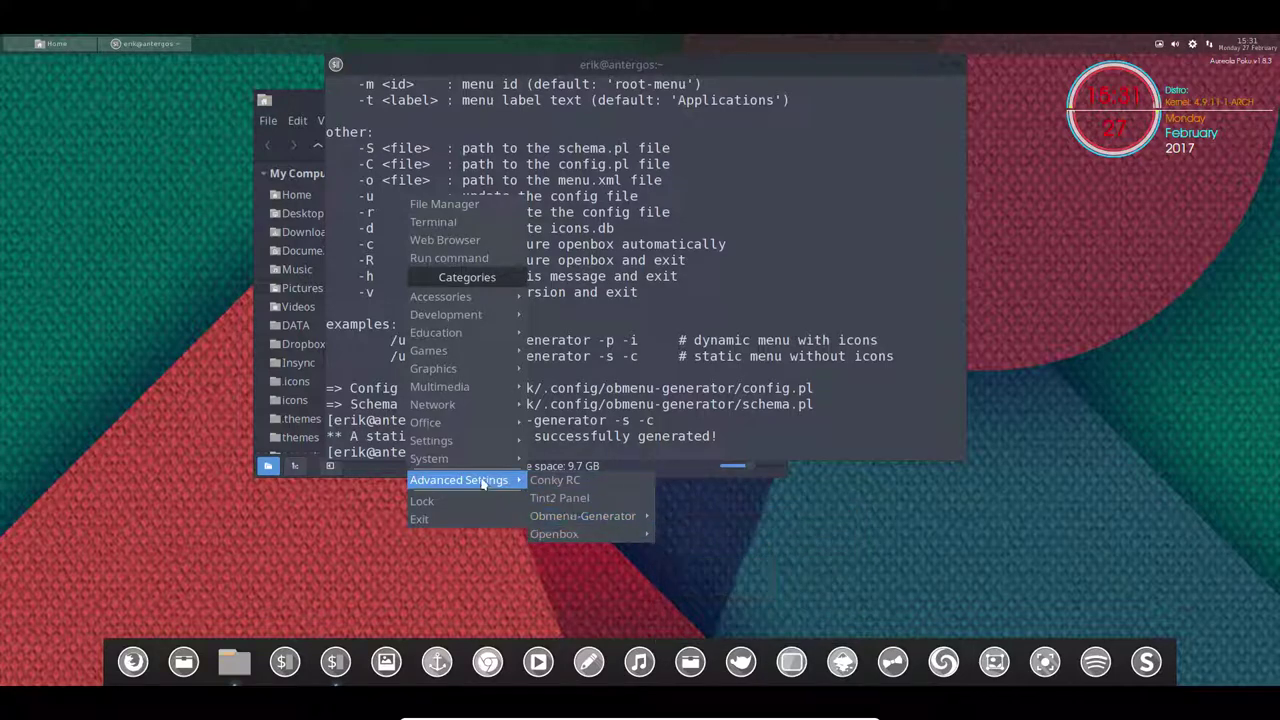
{"action": "mouse_move", "coordinate": [450, 459]}
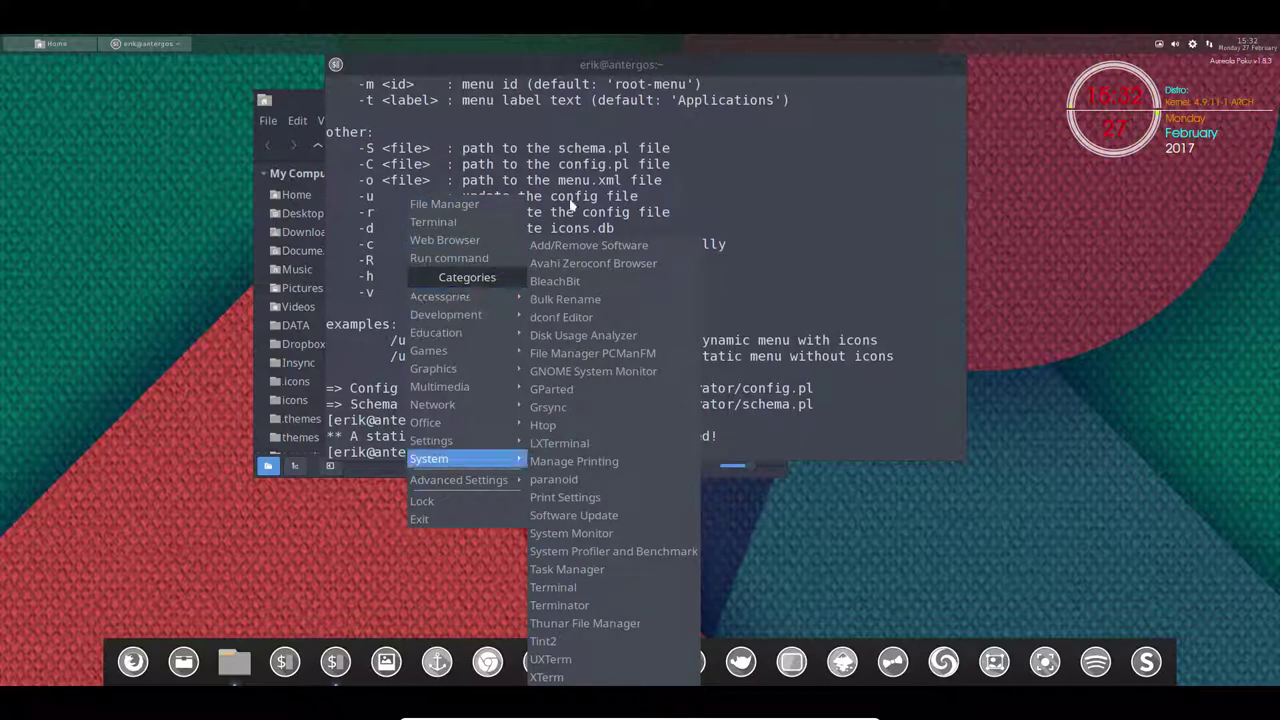
{"action": "left_click", "coordinate": [729, 172]}
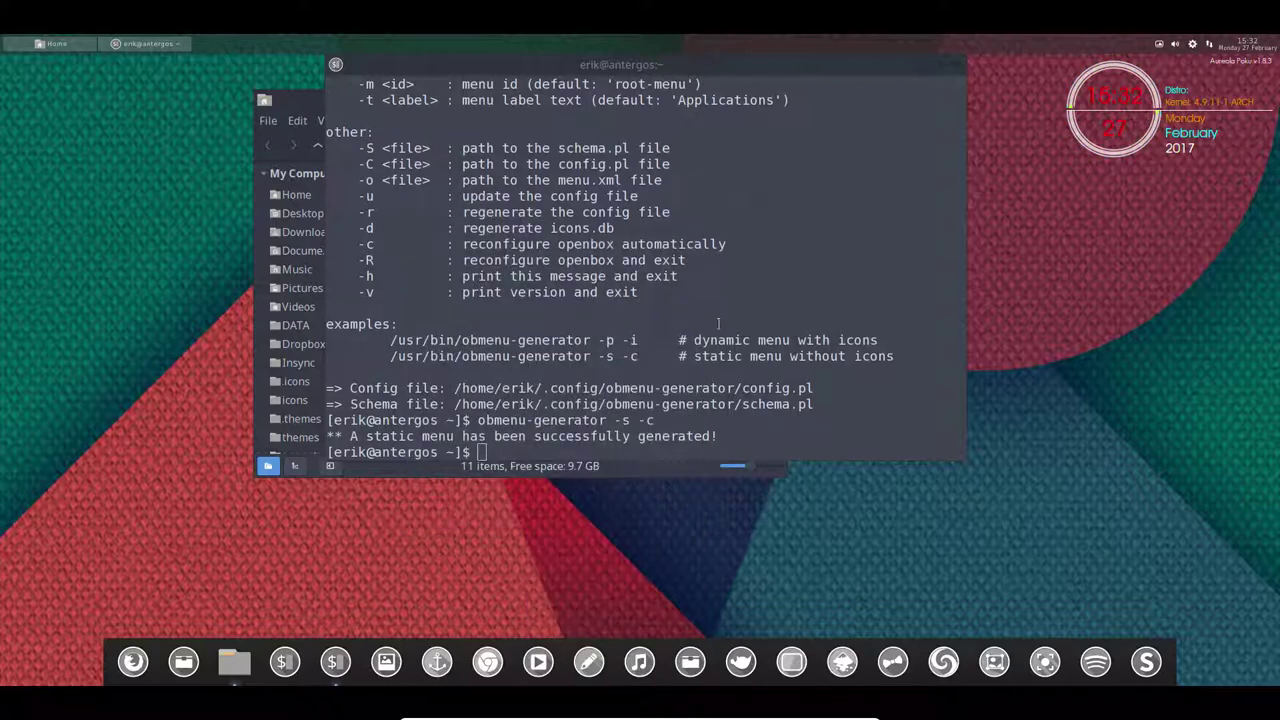
Step: Examine the obmenu-generator folder path and the config.pl and schema.pl file names in the terminal's help output
{"action": "left_click_drag", "start_coordinate": [606, 388], "coordinate": [738, 390]}
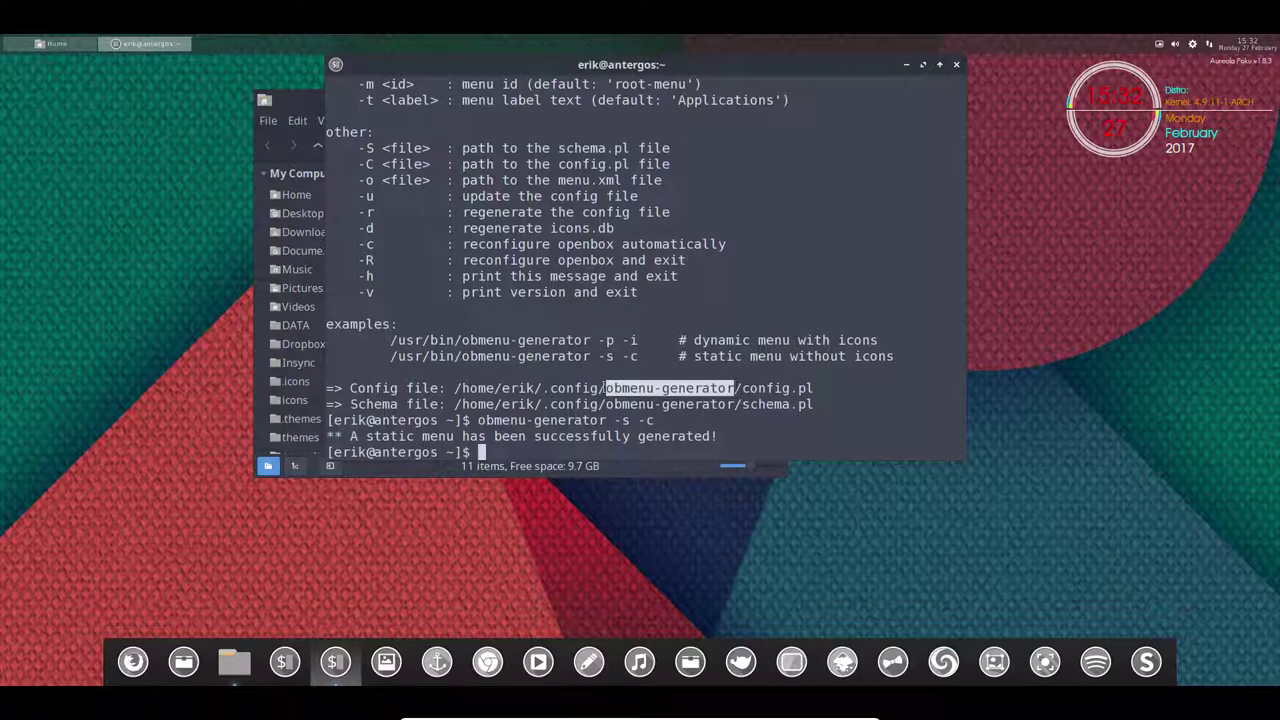
{"action": "left_click", "coordinate": [603, 388]}
{"action": "left_click_drag", "start_coordinate": [741, 388], "coordinate": [814, 404]}
Step: Move the terminal clear of the file manager, and browse from the DATA folder through installation and personal to settings
{"action": "left_click_drag", "start_coordinate": [704, 69], "coordinate": [1017, 193]}
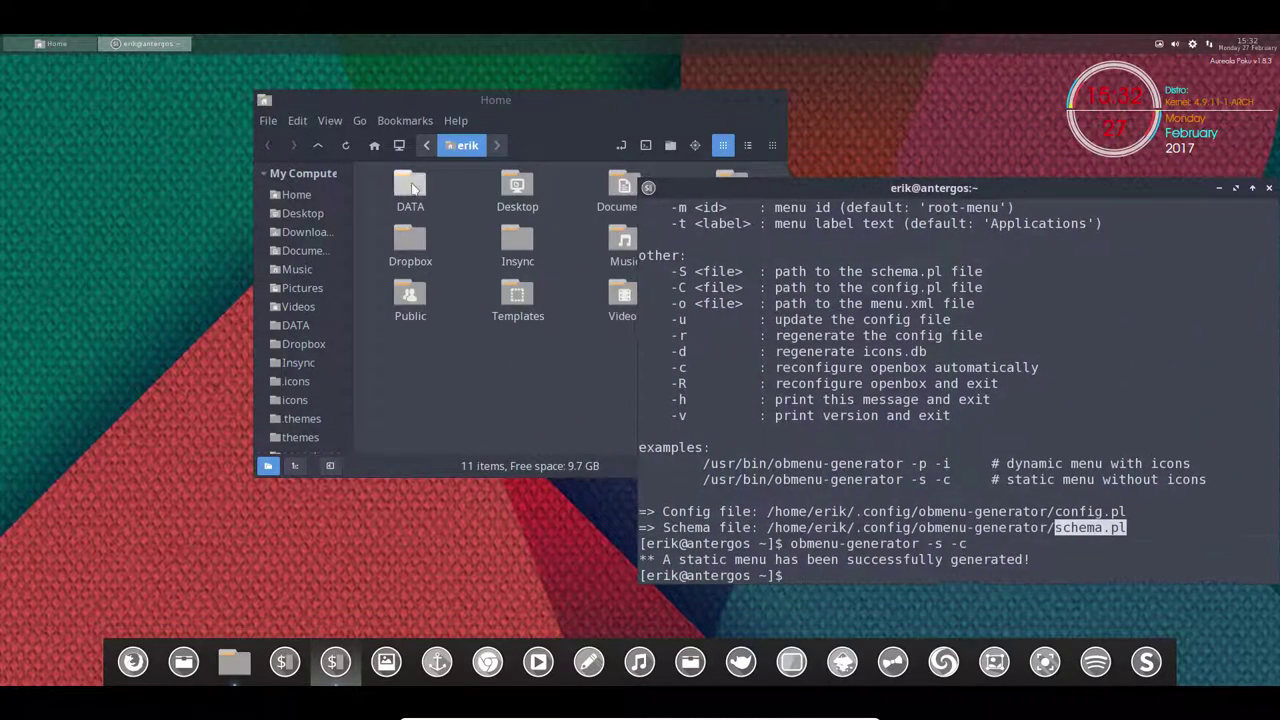
{"action": "double_click", "coordinate": [411, 186]}
{"action": "double_click", "coordinate": [412, 188]}
{"action": "double_click", "coordinate": [412, 188]}
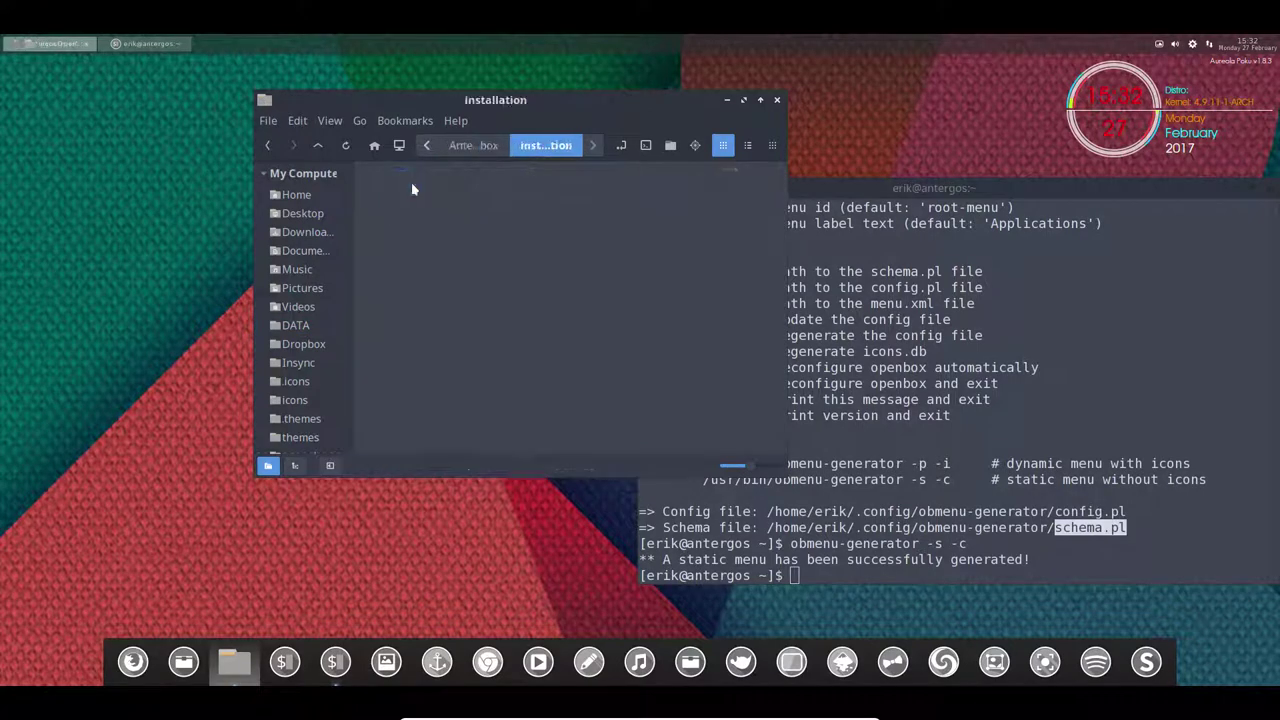
{"action": "double_click", "coordinate": [412, 188]}
{"action": "left_click", "coordinate": [411, 185]}
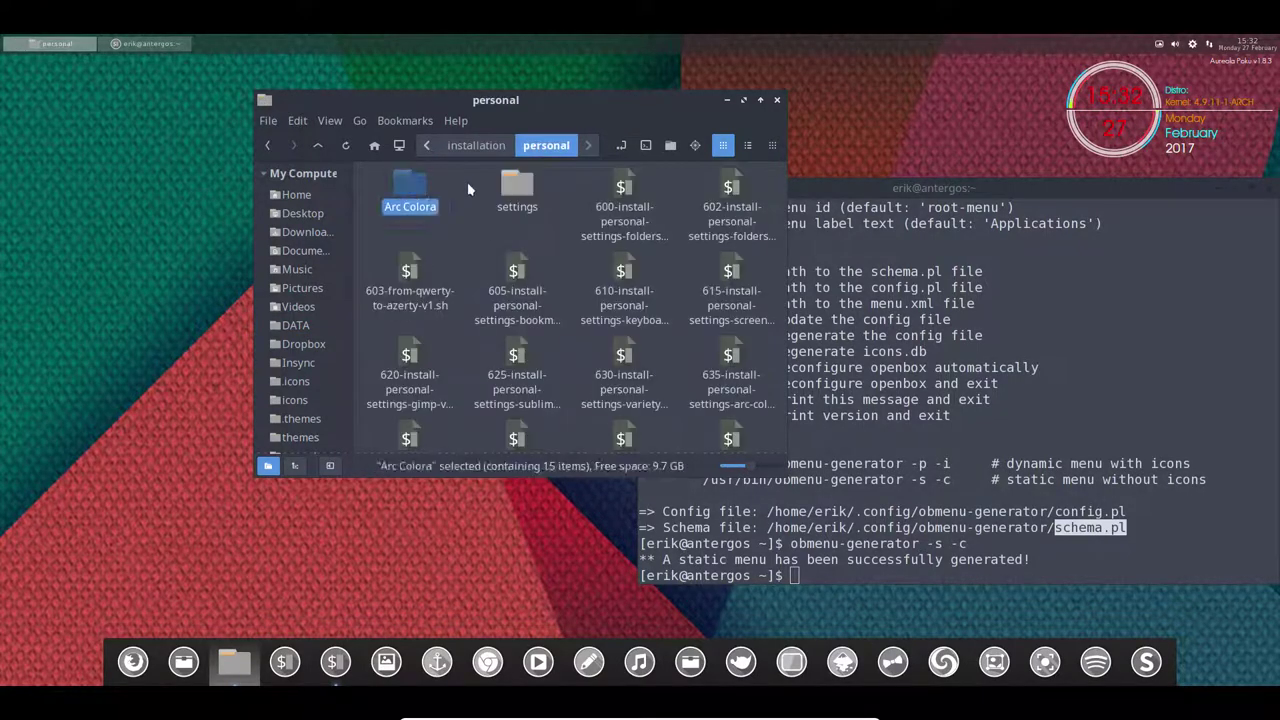
{"action": "double_click", "coordinate": [515, 190]}
{"action": "left_click_drag", "start_coordinate": [575, 101], "coordinate": [378, 105]}
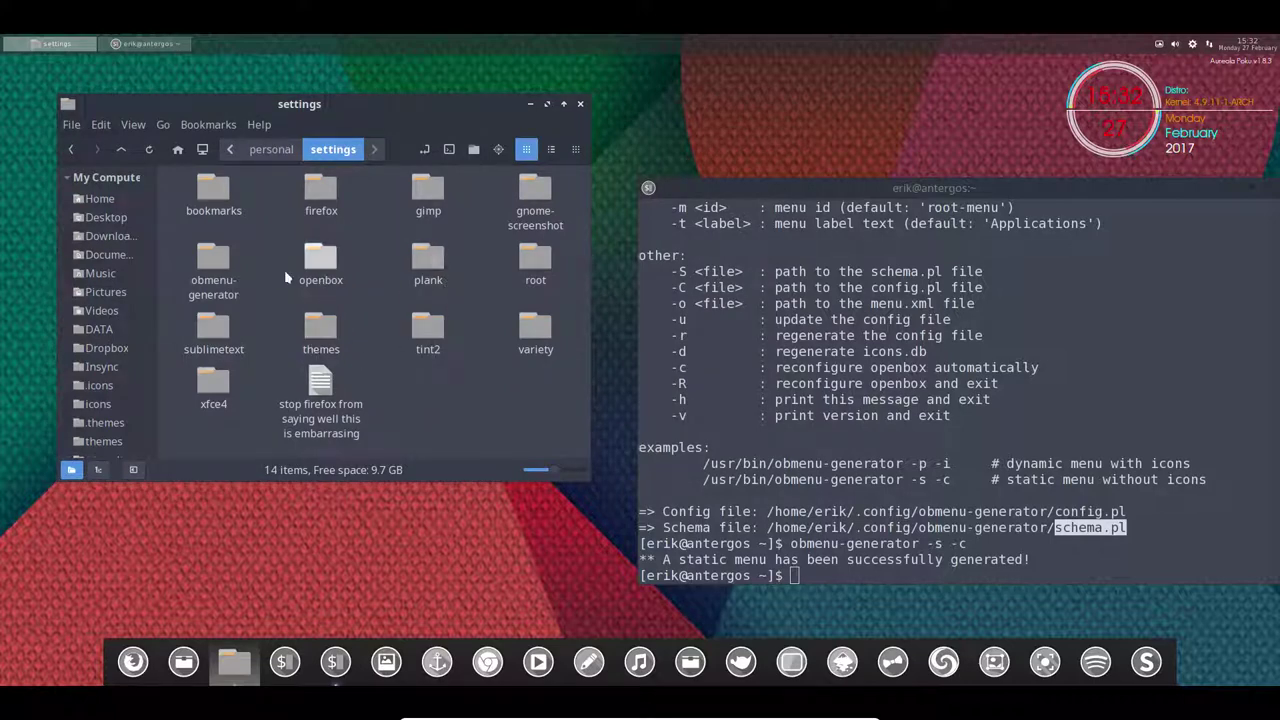
Step: Copy config.pl and schema.pl from the obmenu-generator folder inside the personal settings
{"action": "left_click", "coordinate": [217, 262]}
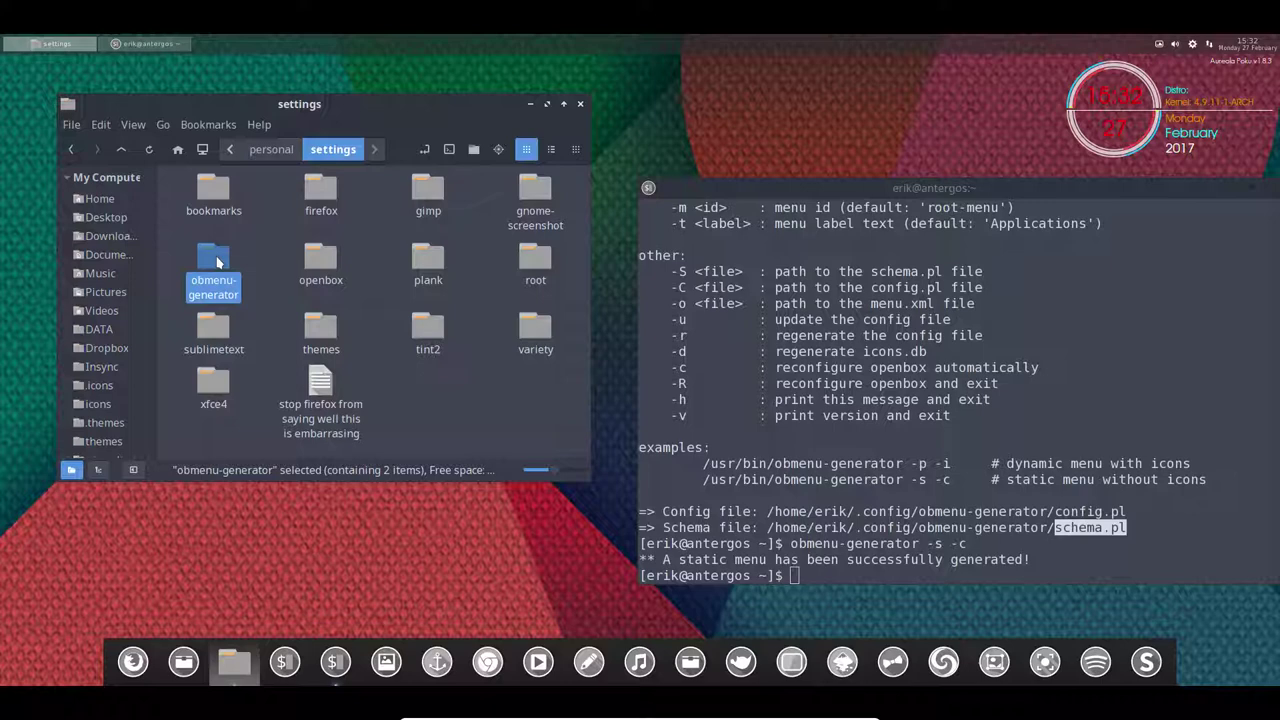
{"action": "double_click", "coordinate": [217, 262]}
{"action": "left_click_drag", "start_coordinate": [200, 245], "coordinate": [332, 174]}
{"action": "right_click", "coordinate": [325, 193]}
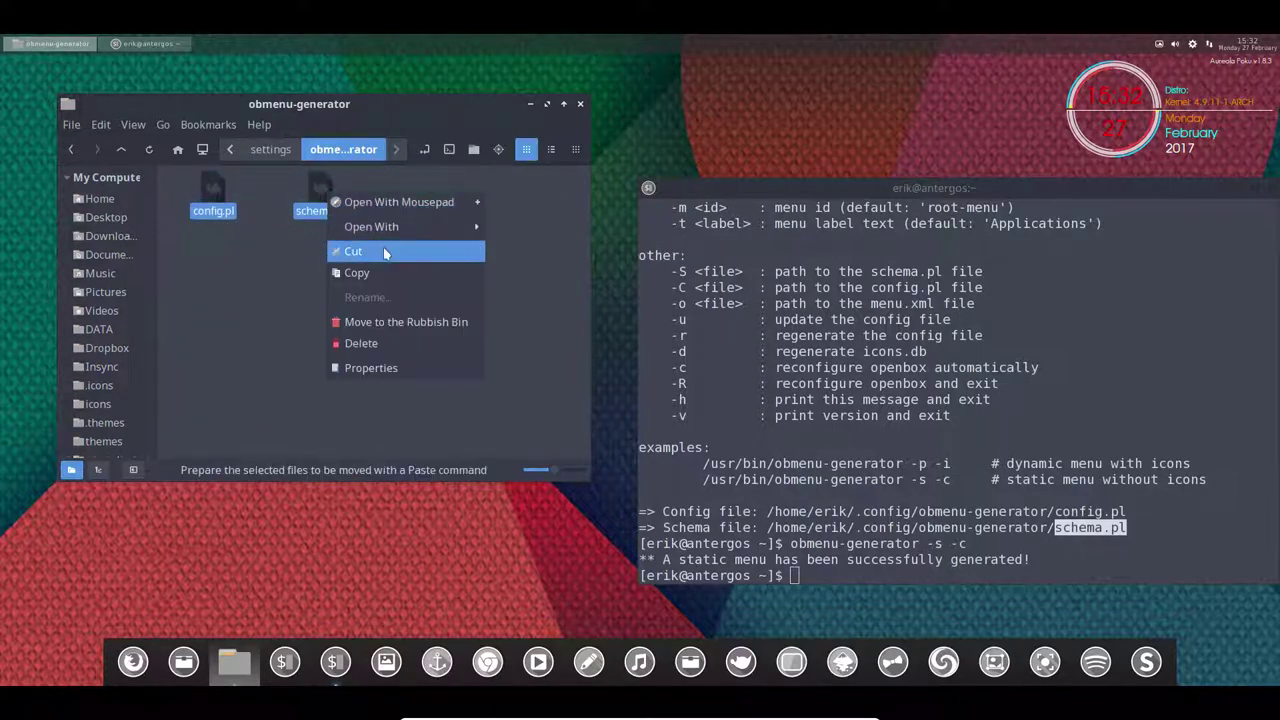
{"action": "left_click", "coordinate": [384, 272]}
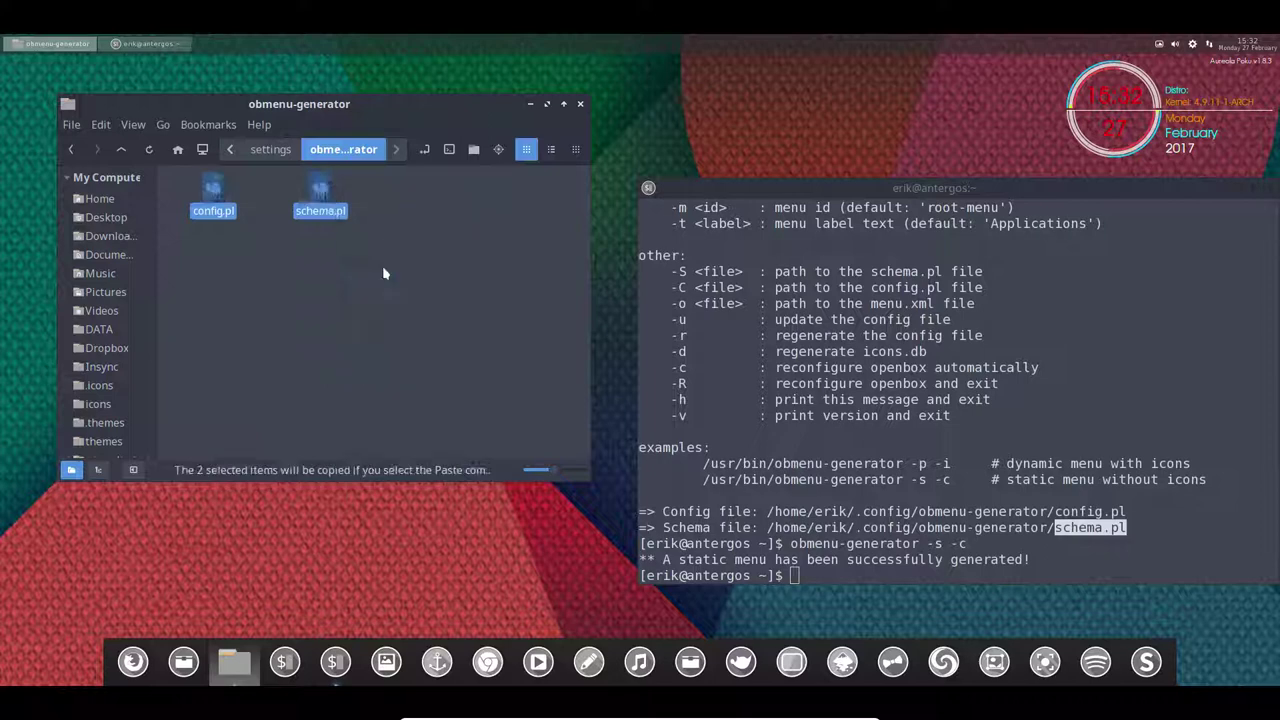
Step: Show hidden files in the home folder and go into the obmenu-generator folder inside .config
{"action": "left_click", "coordinate": [98, 200]}
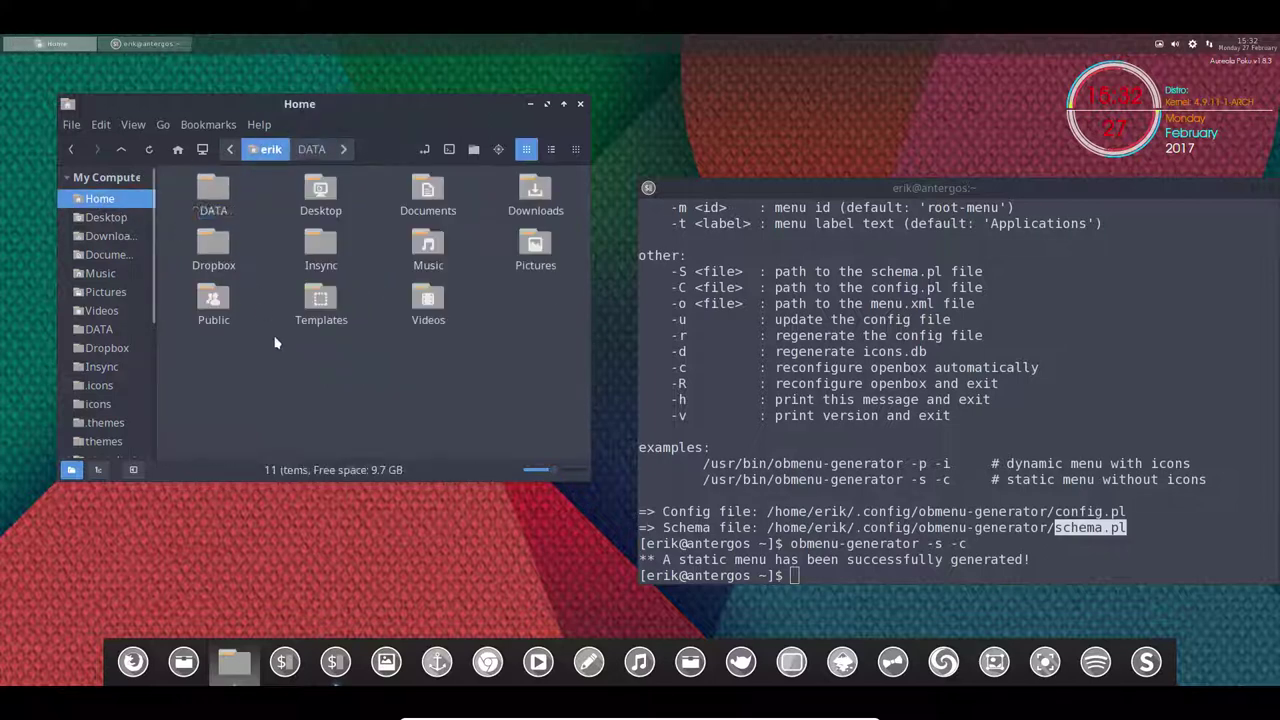
{"action": "key", "text": "ctrl+h"}
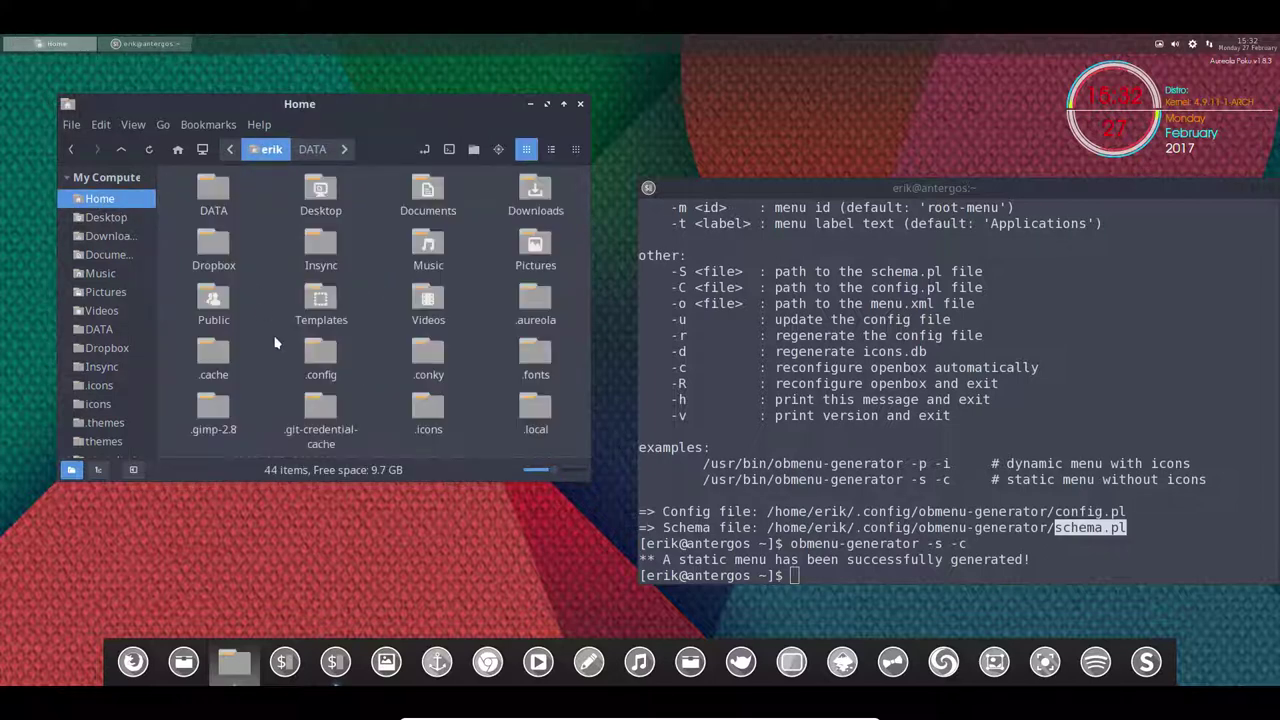
{"action": "double_click", "coordinate": [333, 360]}
{"action": "left_click", "coordinate": [324, 250]}
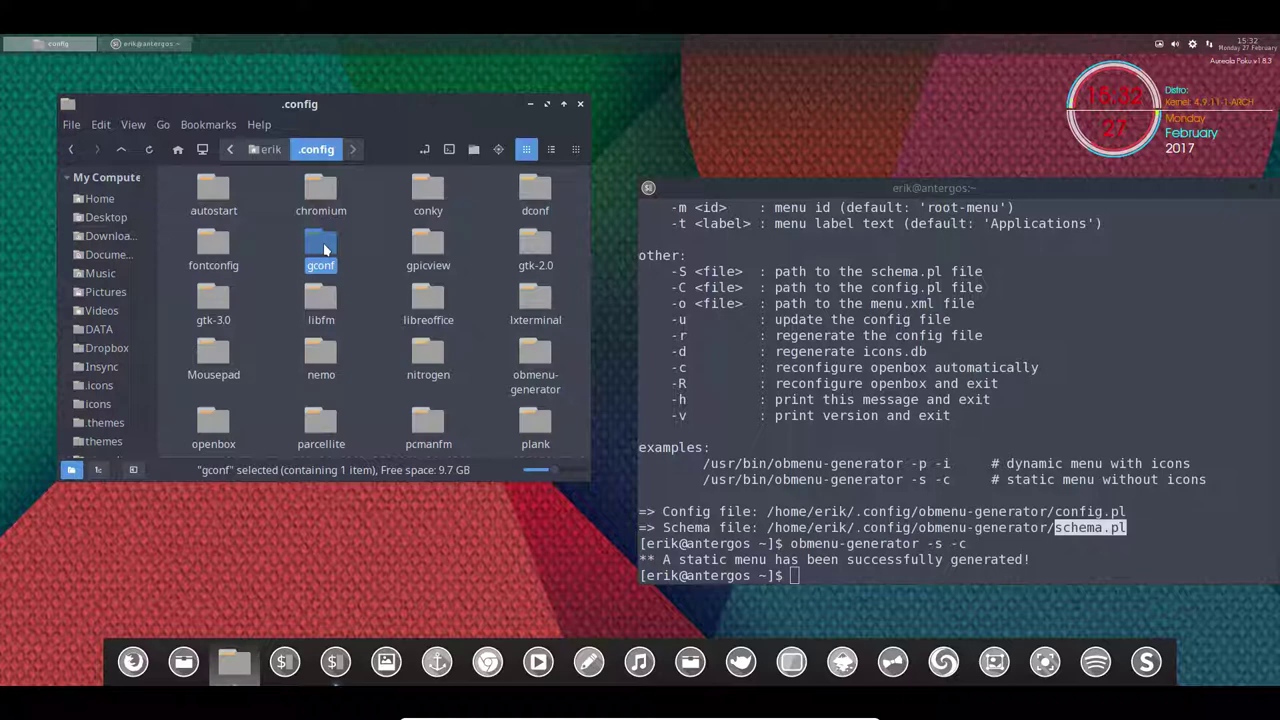
{"action": "double_click", "coordinate": [535, 370]}
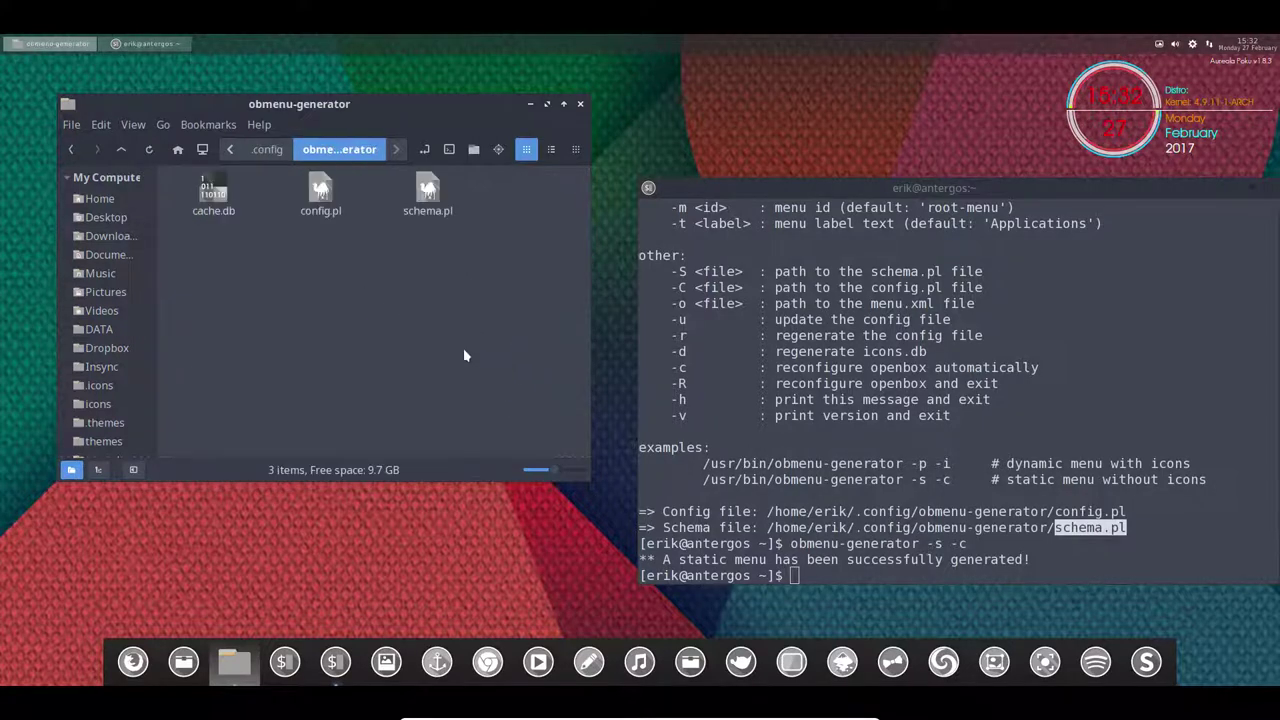
Step: Replace config.pl and schema.pl in the .config obmenu-generator folder with the copied personal versions
{"action": "left_click_drag", "start_coordinate": [309, 247], "coordinate": [455, 190]}
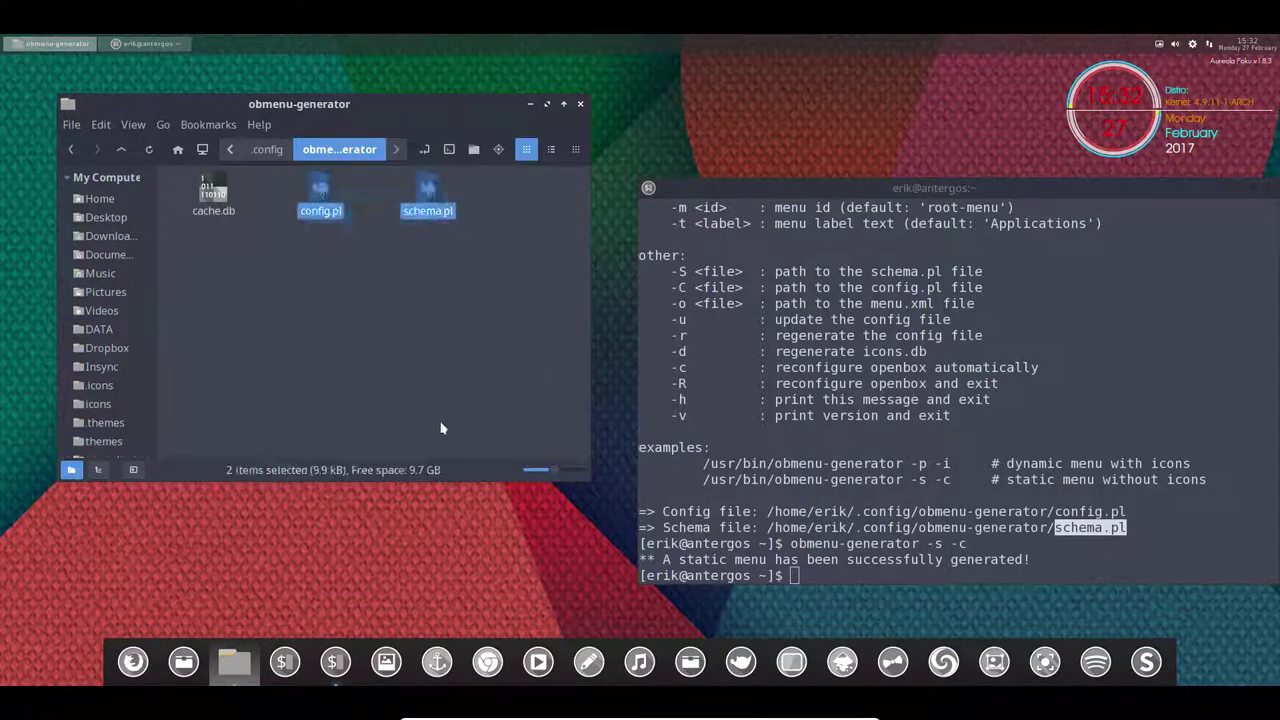
{"action": "key", "text": "Delete"}
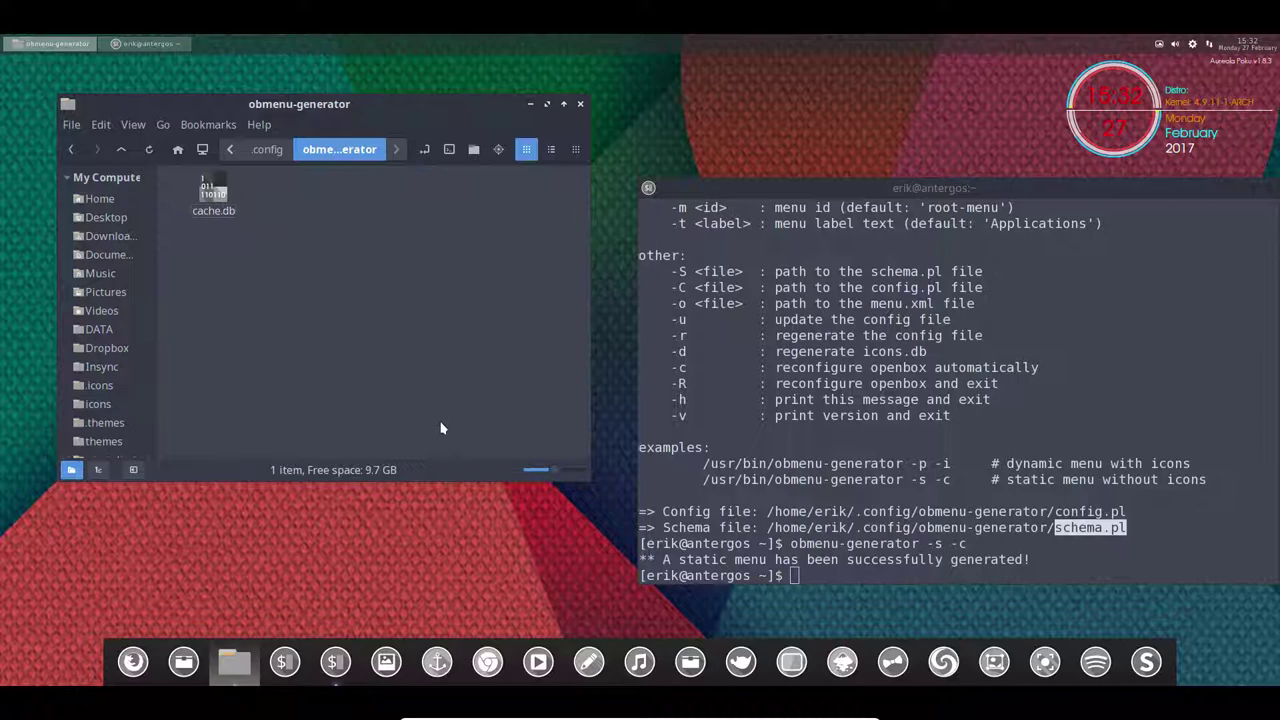
{"action": "key", "text": "ctrl+z"}
{"action": "left_click", "coordinate": [358, 303]}
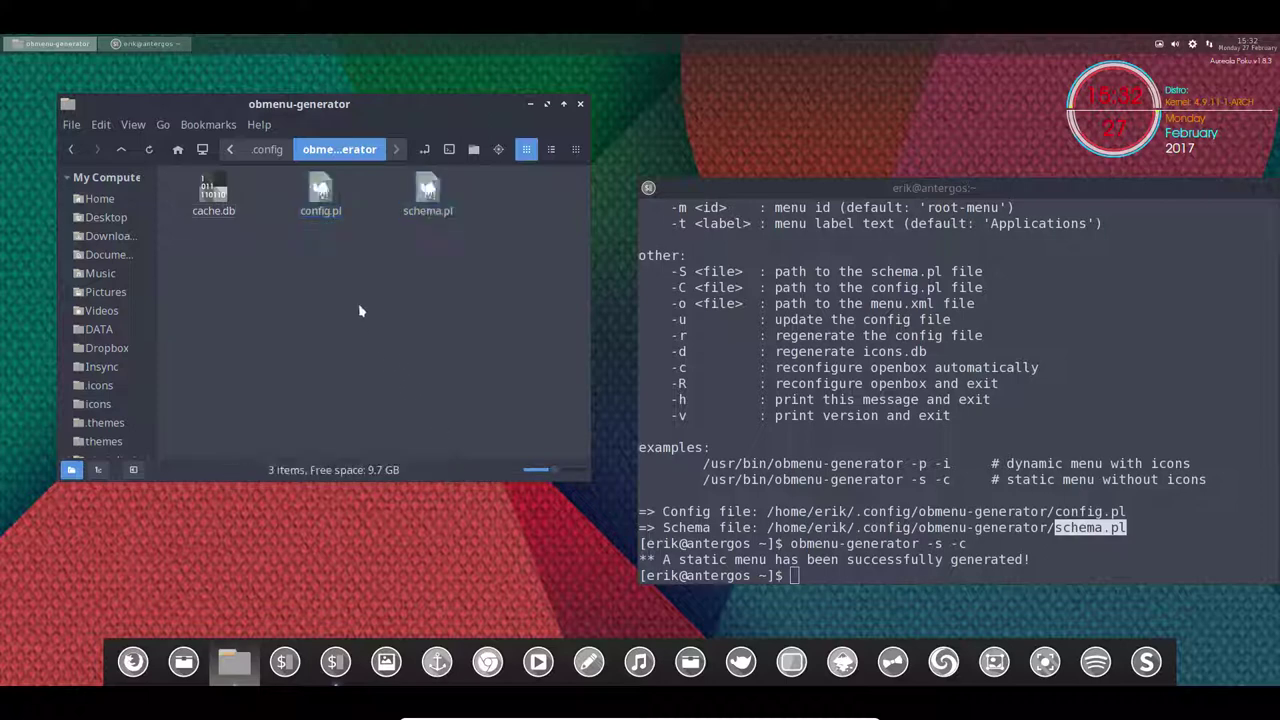
Step: Open config.pl with Sublime Text 3 Dev instead of Mousepad and maximize the editor window
{"action": "double_click", "coordinate": [321, 200]}
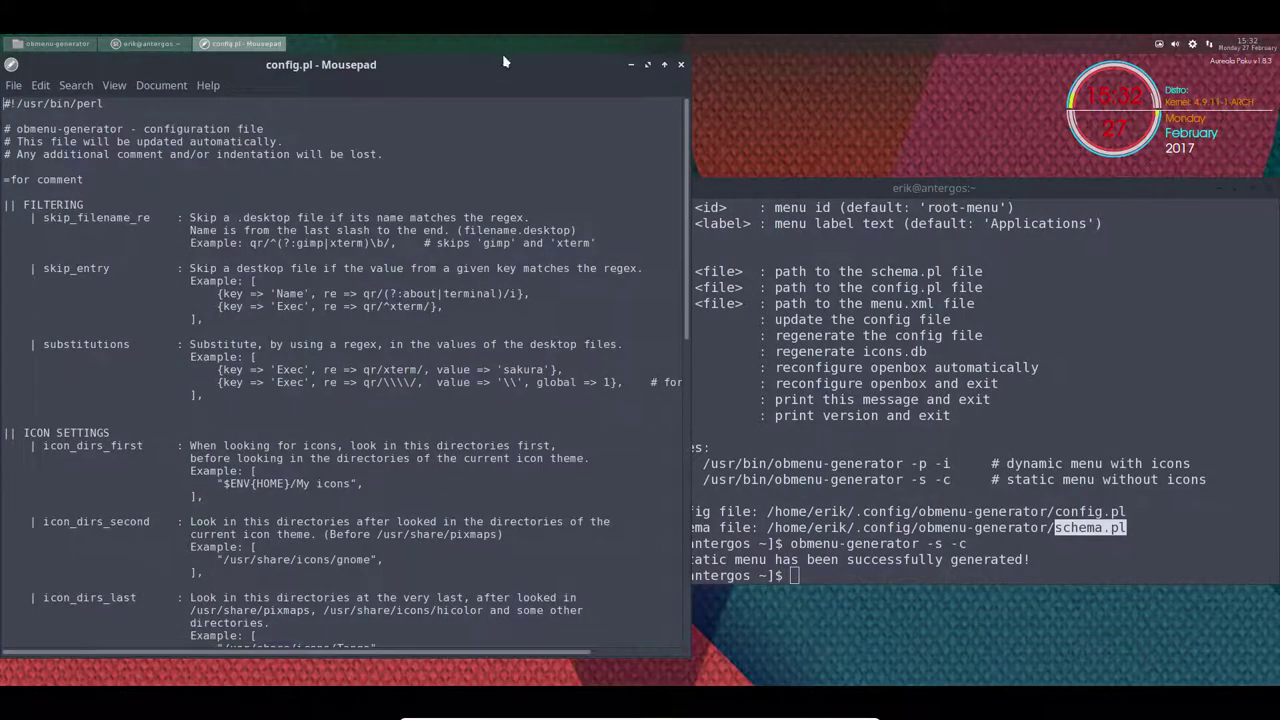
{"action": "left_click", "coordinate": [681, 64]}
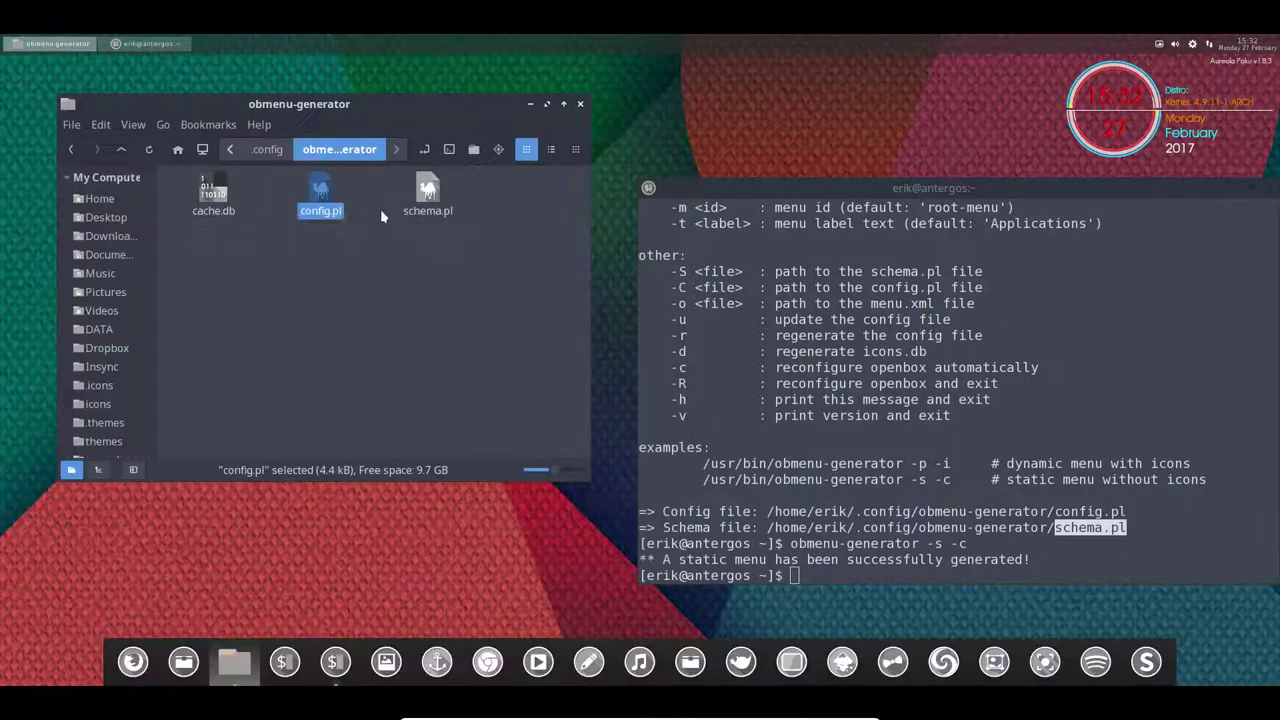
{"action": "right_click", "coordinate": [325, 202]}
{"action": "mouse_move", "coordinate": [400, 236]}
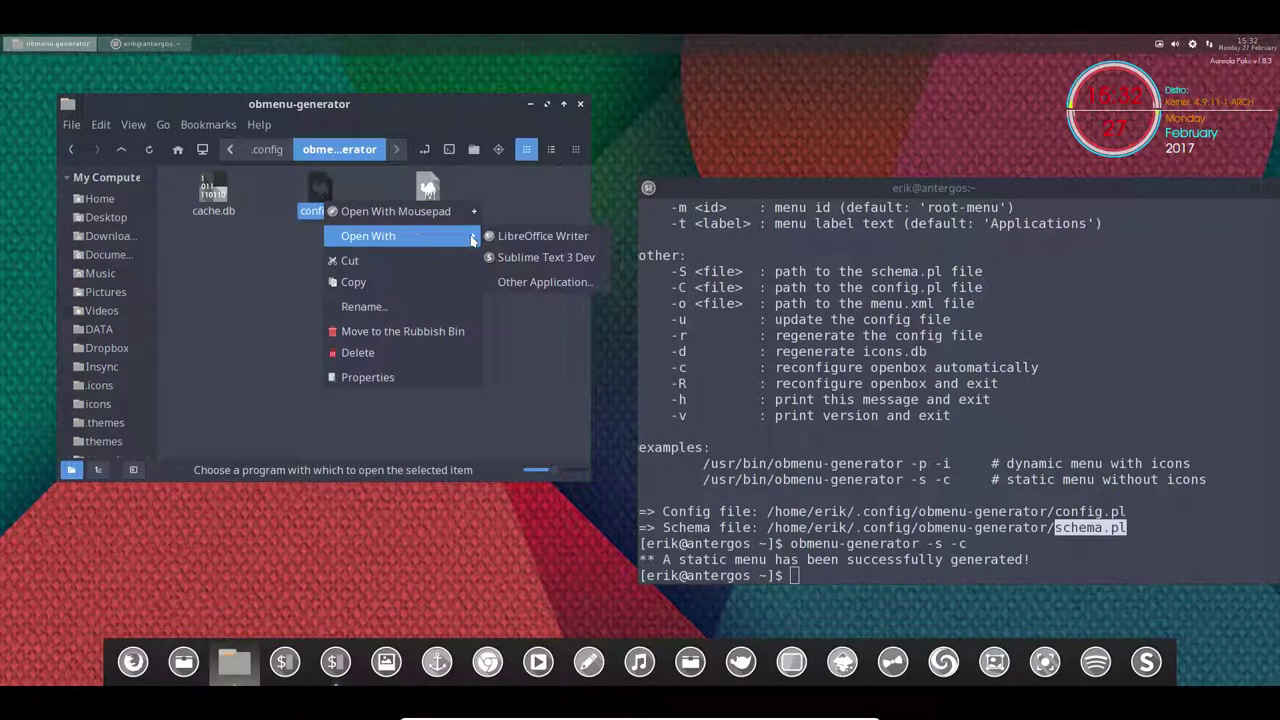
{"action": "left_click", "coordinate": [544, 257]}
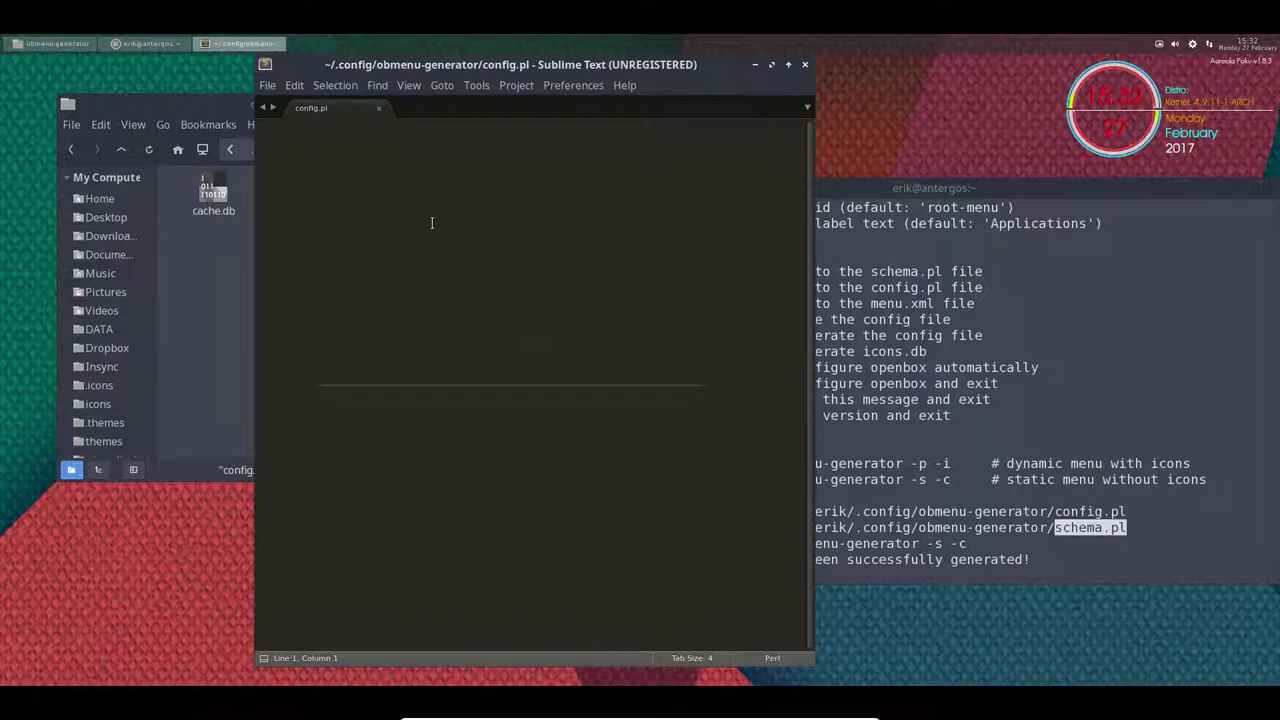
{"action": "double_click", "coordinate": [705, 62]}
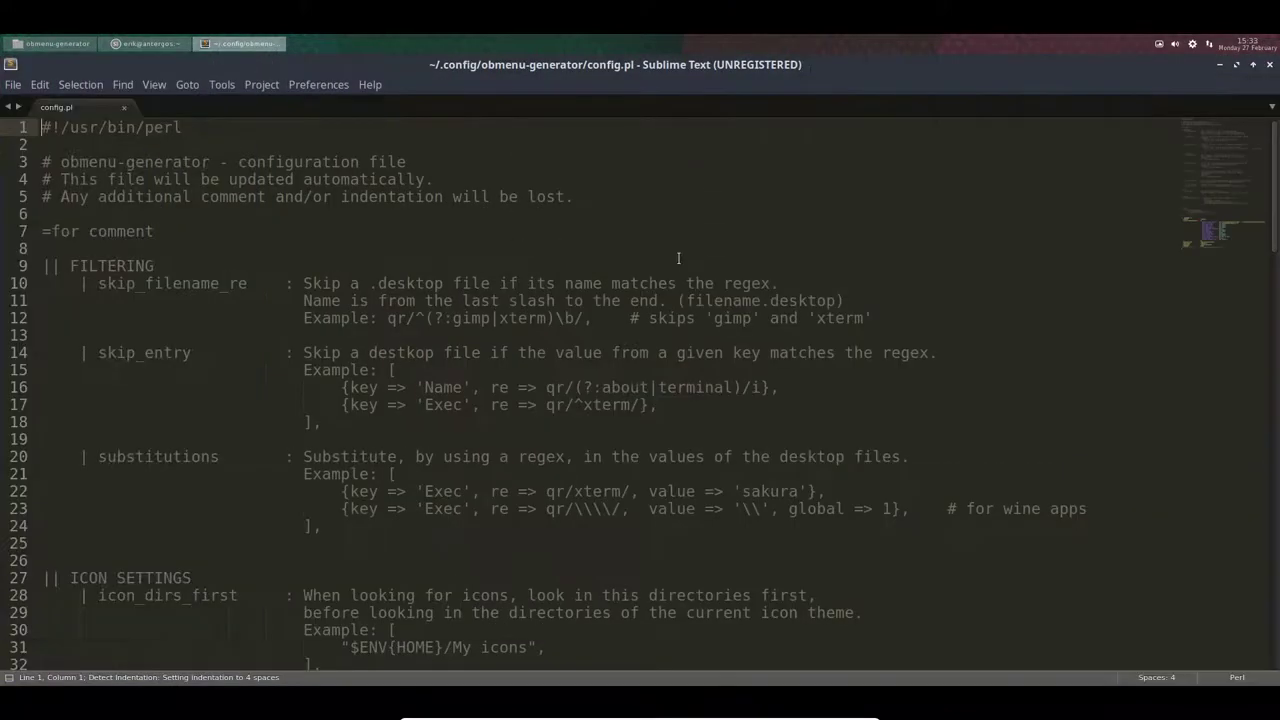
Step: Examine the editor setting and the gtk_rc_filename path, including its user name part, in the $CONFIG block of config.pl
{"action": "scroll", "coordinate": [432, 353], "scroll_direction": "down", "scroll_amount": 6}
{"action": "scroll", "coordinate": [432, 353], "scroll_direction": "down", "scroll_amount": 20}
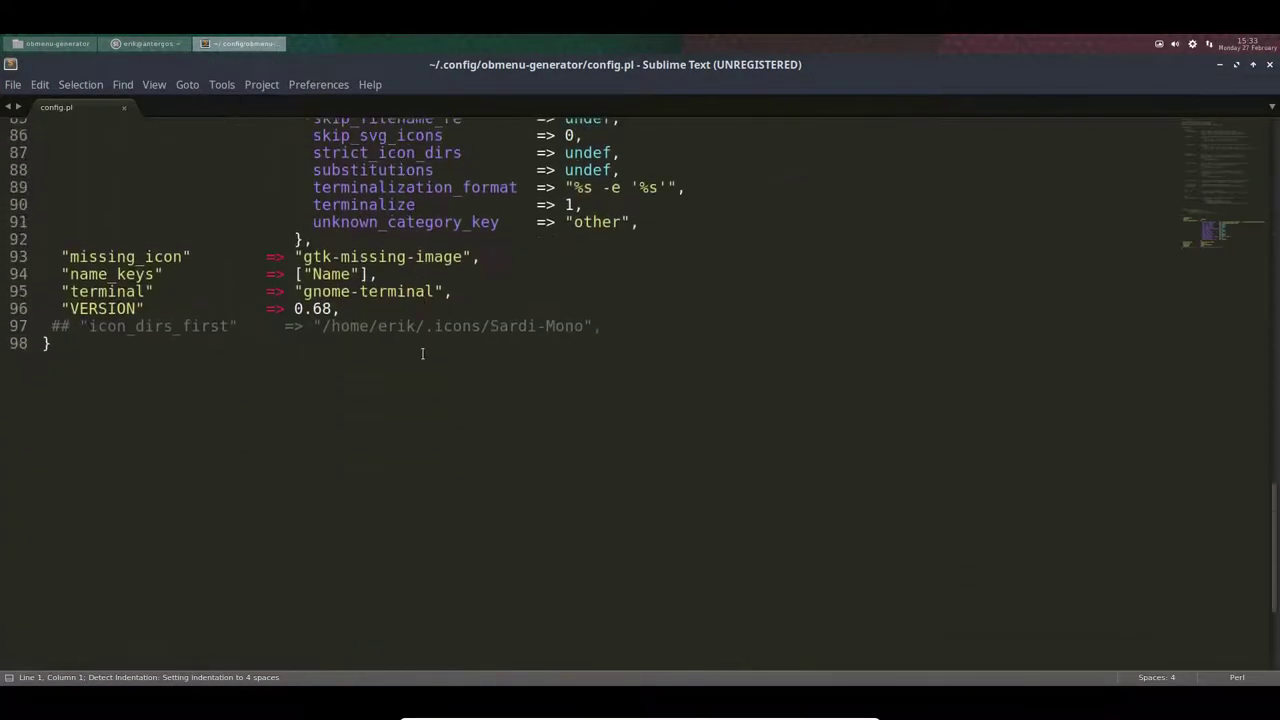
{"action": "scroll", "coordinate": [425, 354], "scroll_direction": "up", "scroll_amount": 6}
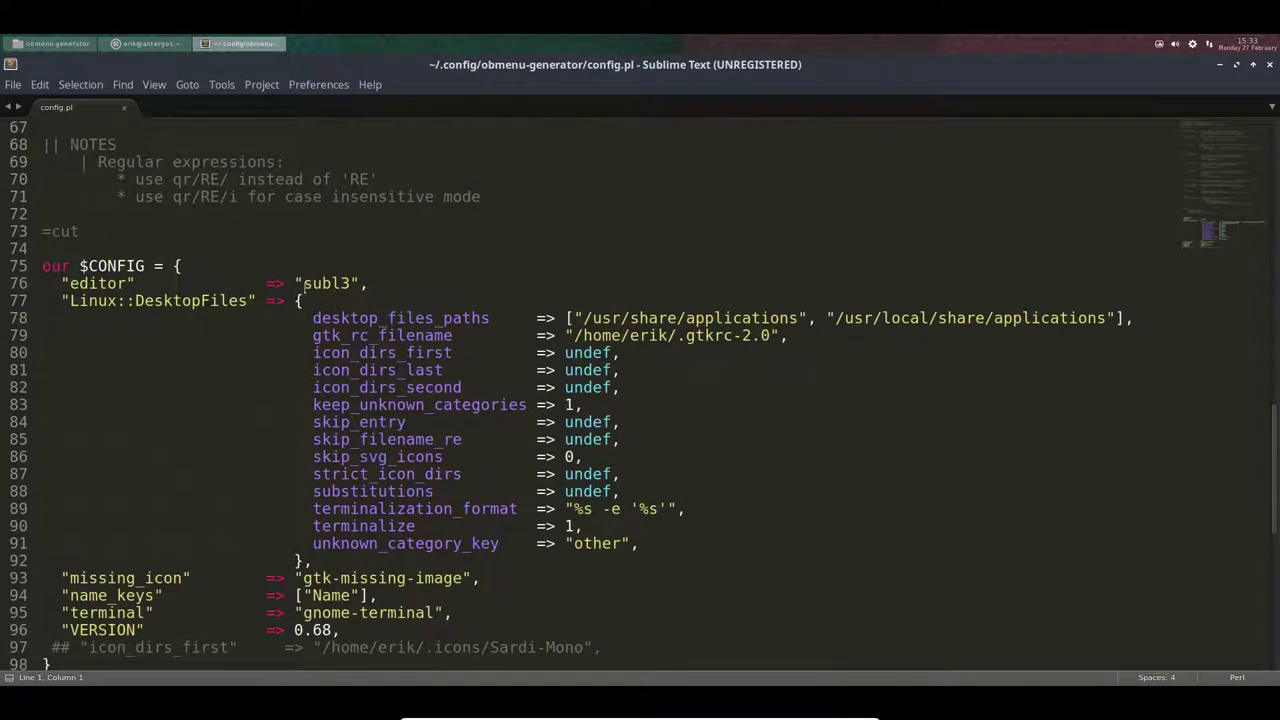
{"action": "left_click_drag", "start_coordinate": [70, 283], "coordinate": [127, 283]}
{"action": "left_click_drag", "start_coordinate": [298, 283], "coordinate": [352, 283]}
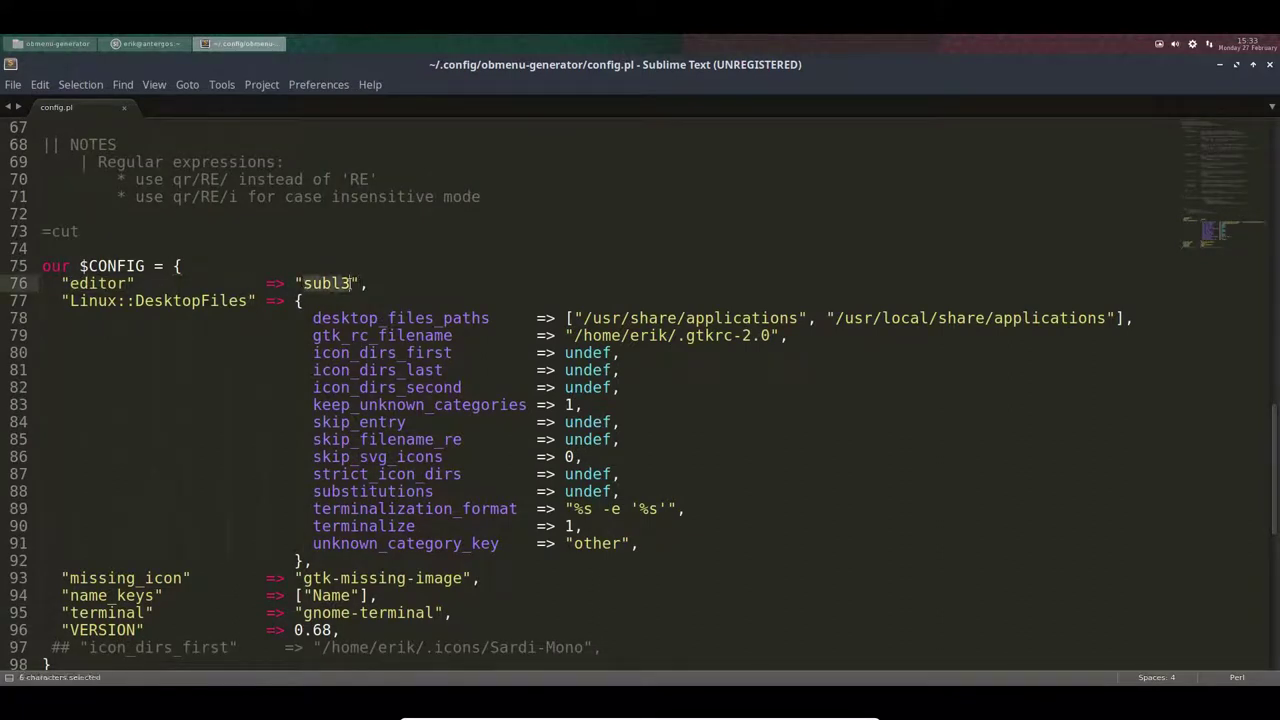
{"action": "left_click", "coordinate": [420, 333]}
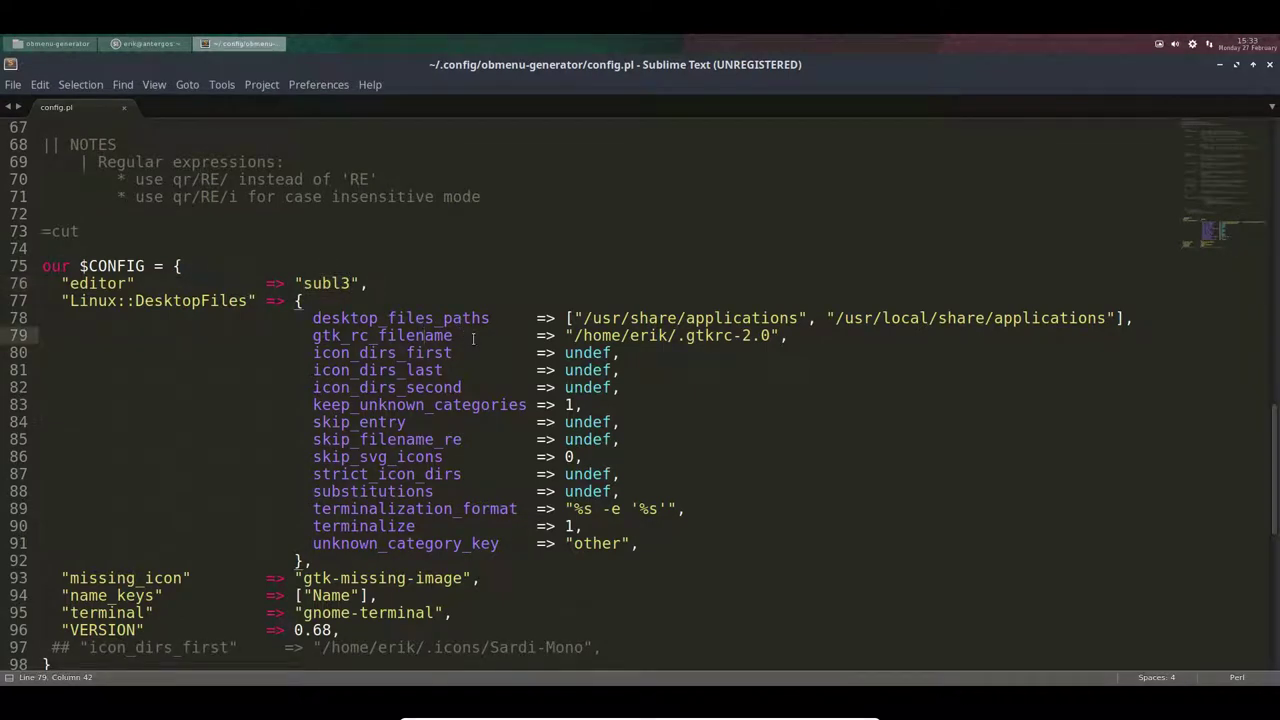
{"action": "left_click_drag", "start_coordinate": [574, 335], "coordinate": [770, 336]}
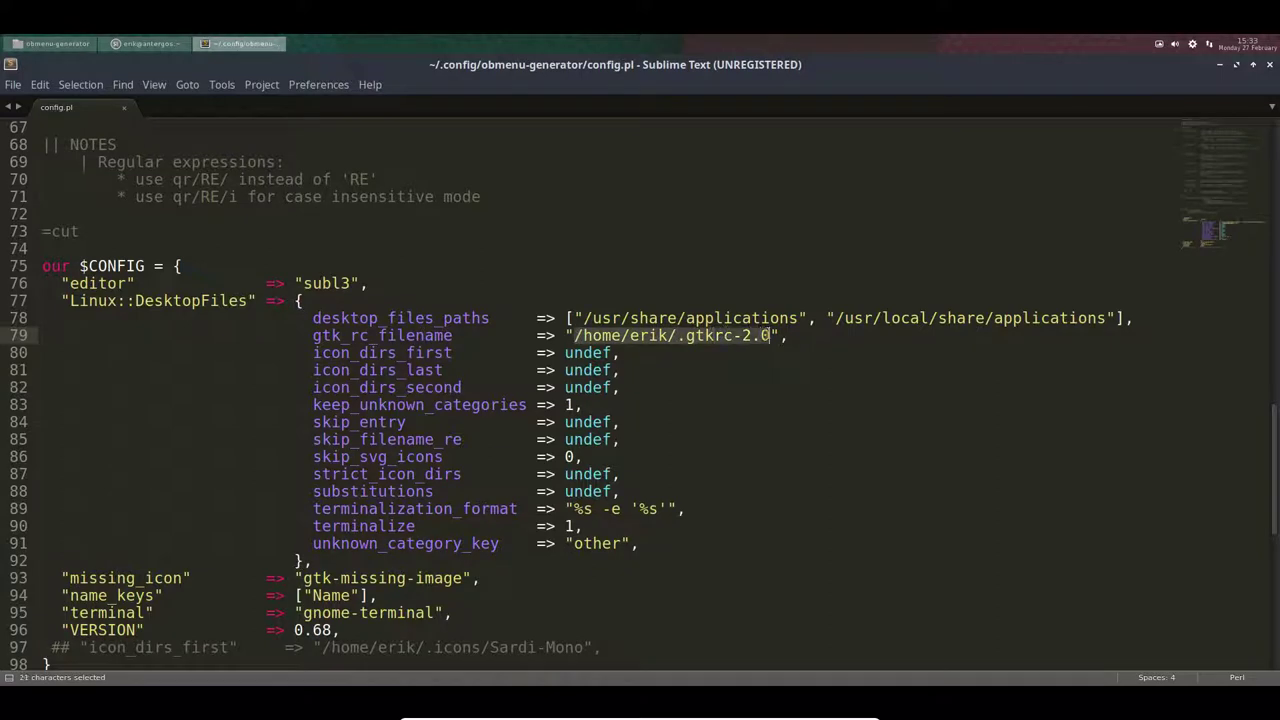
{"action": "left_click", "coordinate": [640, 336]}
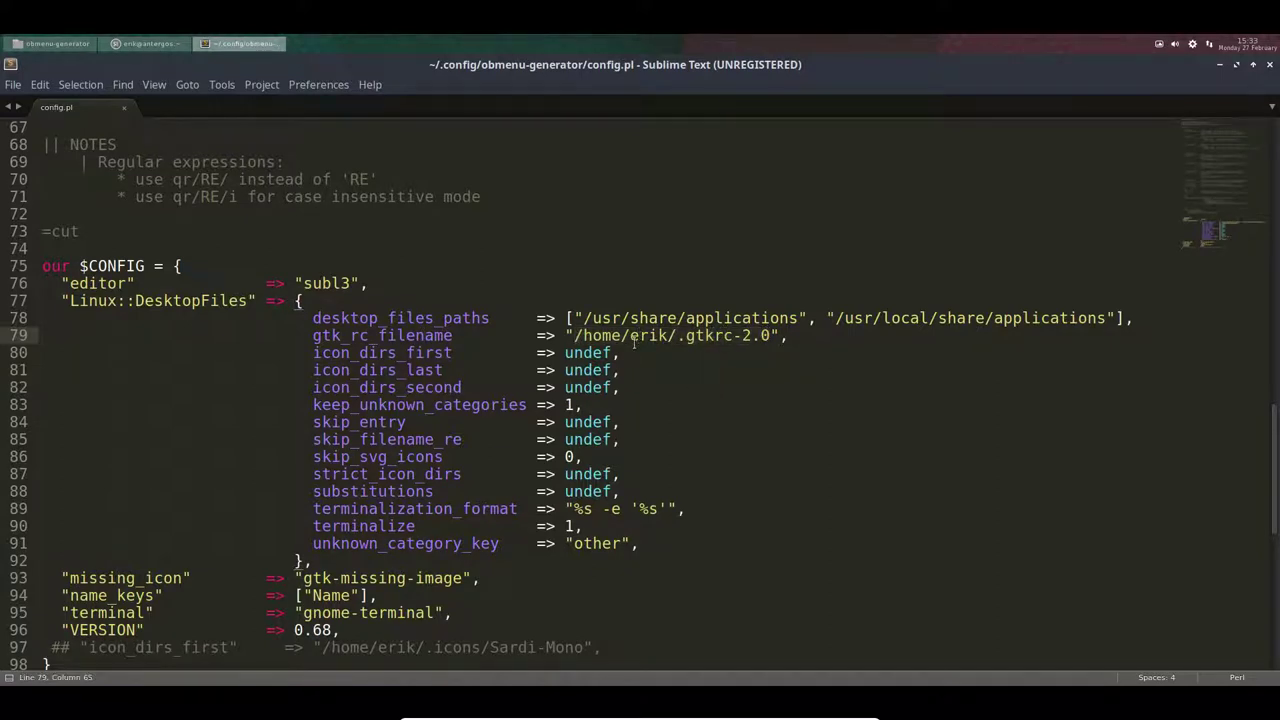
{"action": "left_click_drag", "start_coordinate": [633, 337], "coordinate": [670, 336]}
{"action": "left_click", "coordinate": [671, 336]}
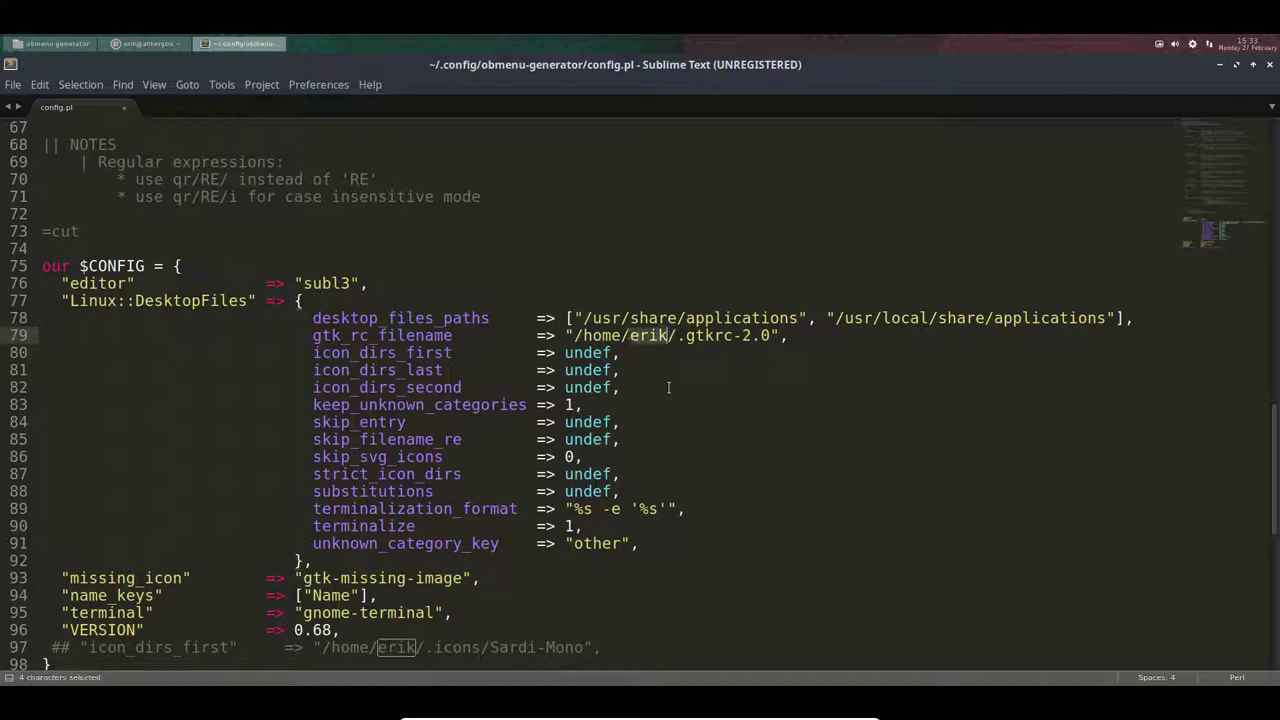
Step: Examine the terminal setting near the end of config.pl and close the file
{"action": "scroll", "coordinate": [664, 387], "scroll_direction": "down", "scroll_amount": 4}
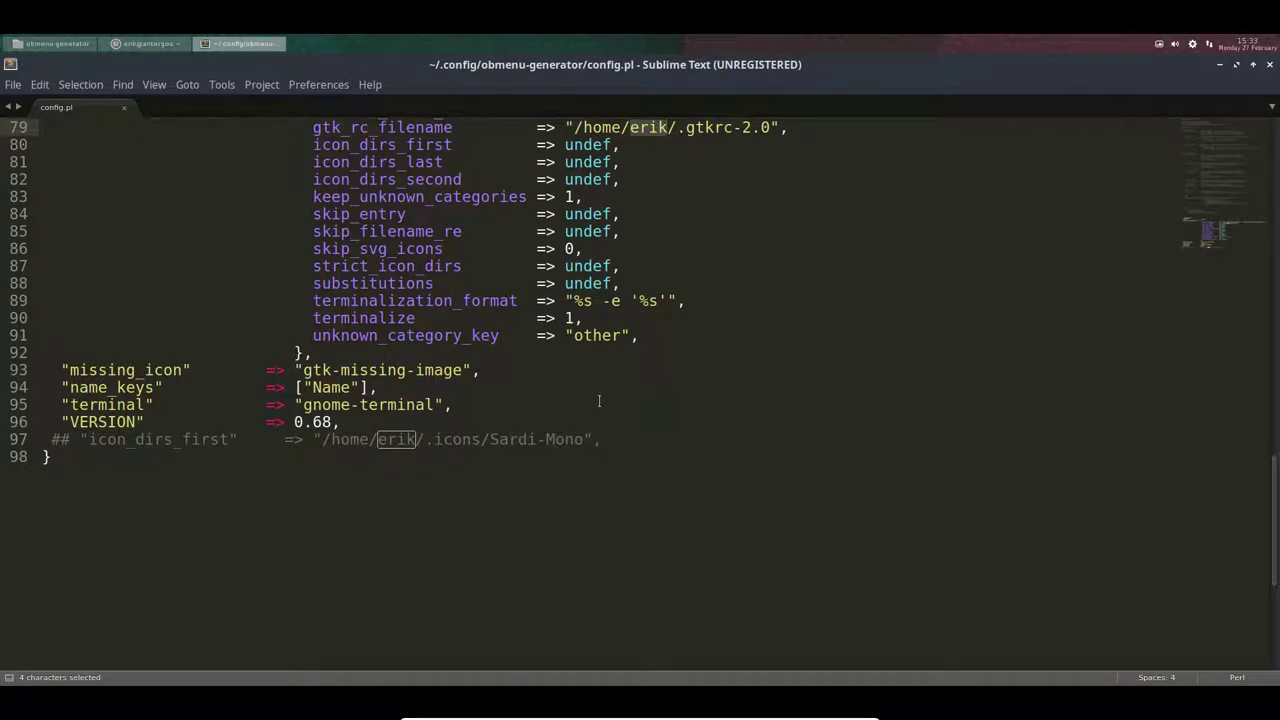
{"action": "left_click_drag", "start_coordinate": [302, 404], "coordinate": [432, 404]}
{"action": "left_click", "coordinate": [127, 407]}
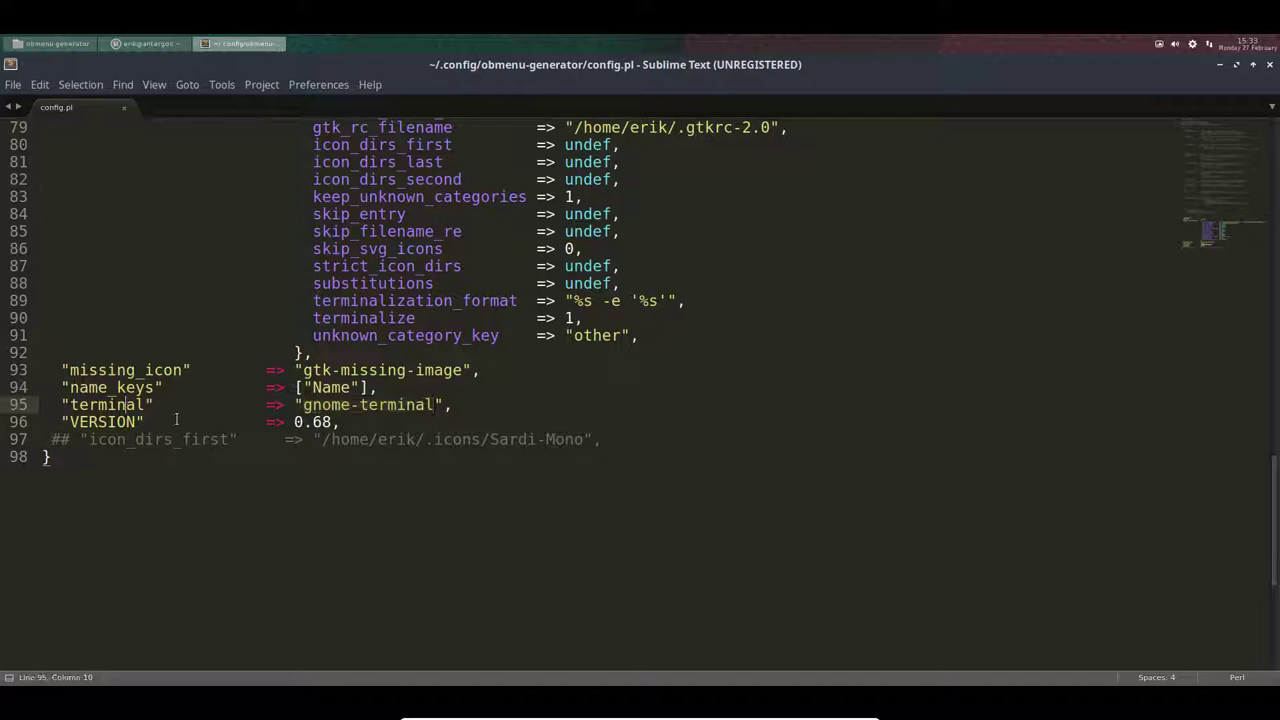
{"action": "scroll", "coordinate": [378, 448], "scroll_direction": "up", "scroll_amount": 20}
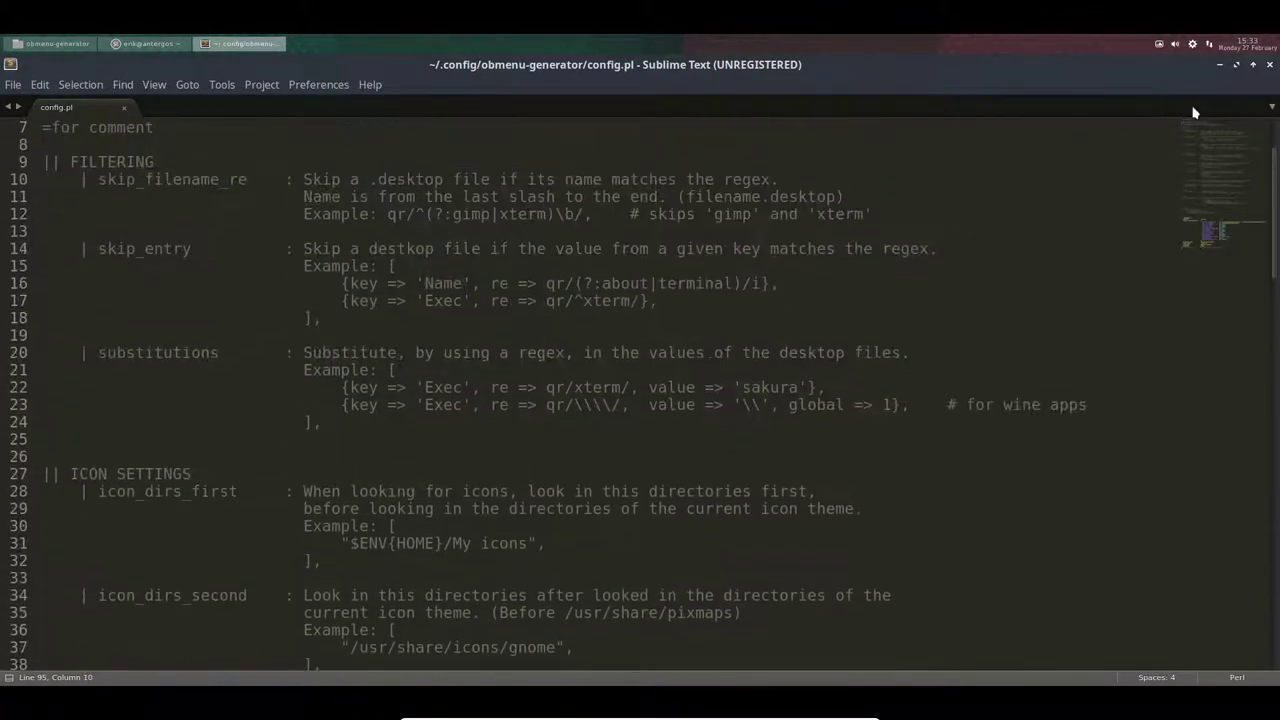
{"action": "left_click", "coordinate": [1269, 64]}
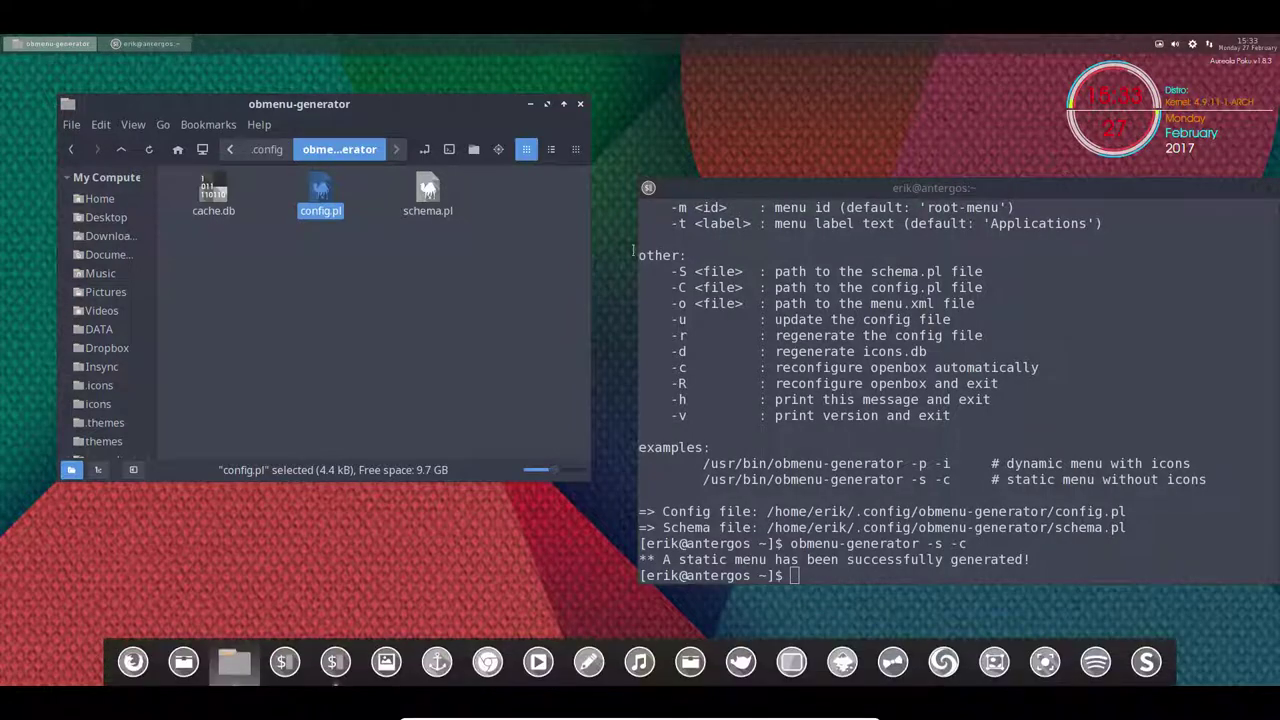
Step: Make Sublime Text 3 Dev the default application for Perl scripts and open schema.pl with it in a maximized window
{"action": "double_click", "coordinate": [426, 200]}
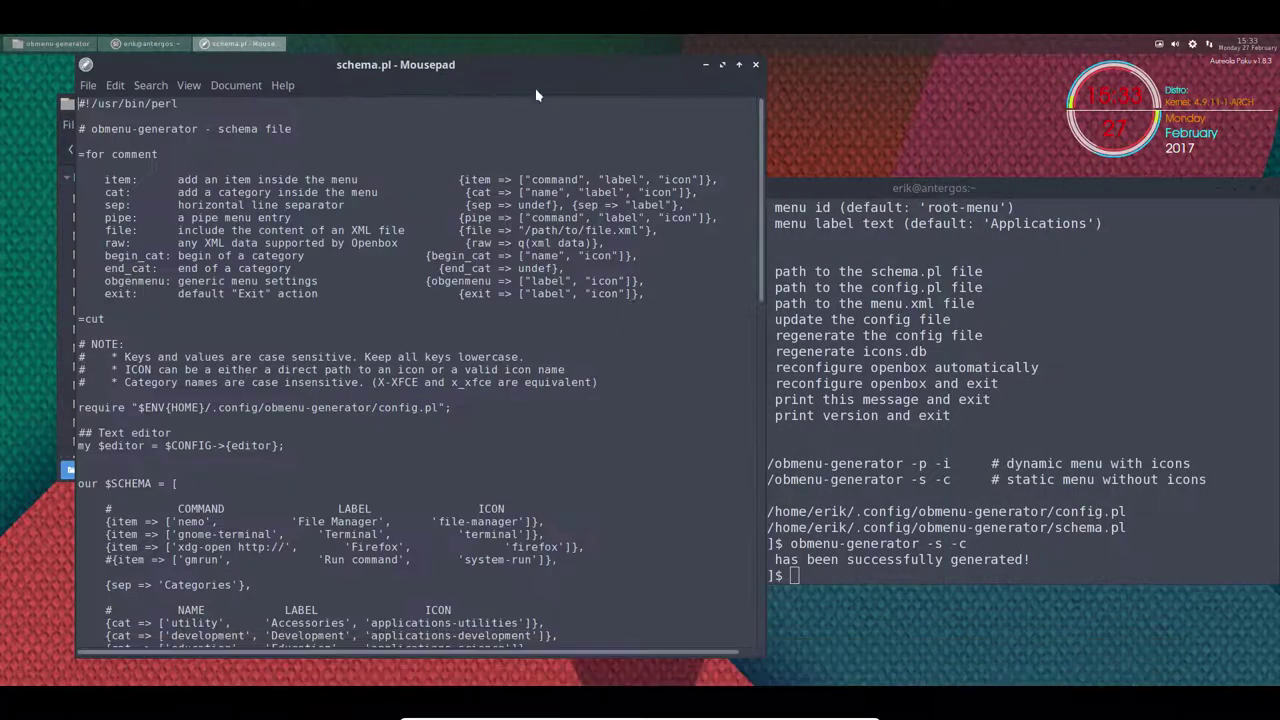
{"action": "left_click", "coordinate": [755, 64]}
{"action": "right_click", "coordinate": [436, 202]}
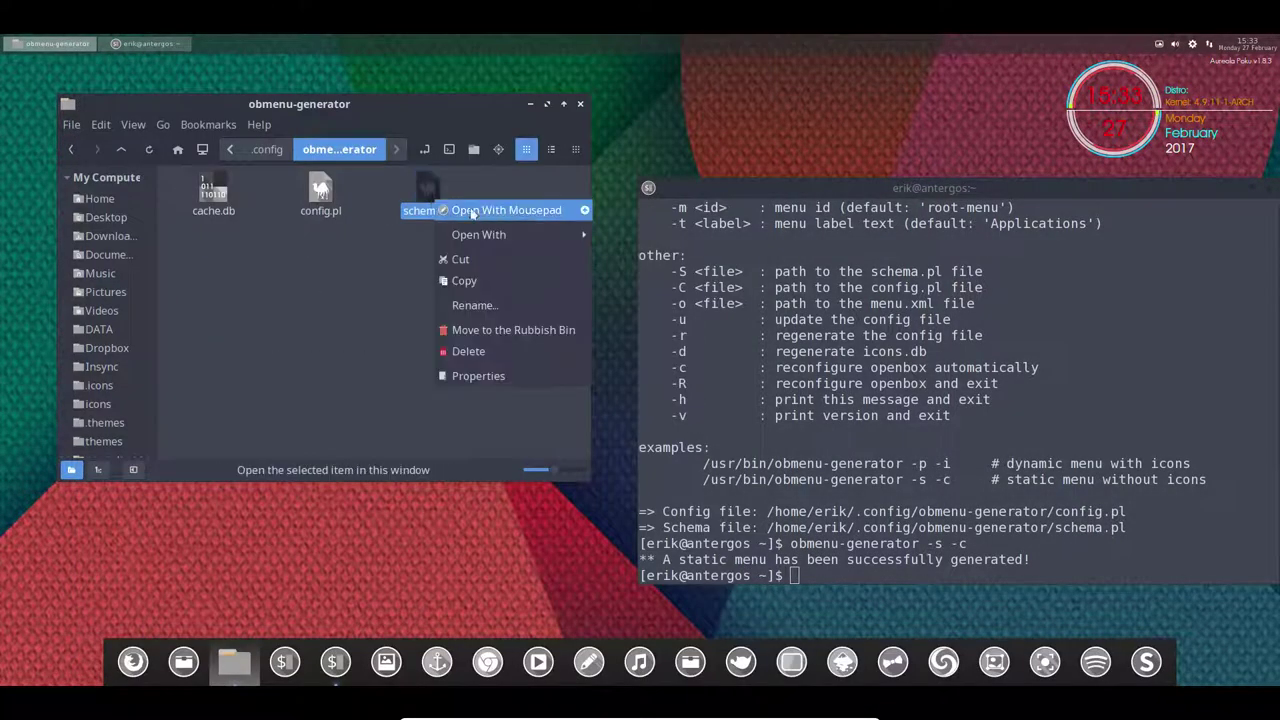
{"action": "mouse_move", "coordinate": [500, 234]}
{"action": "left_click", "coordinate": [697, 287]}
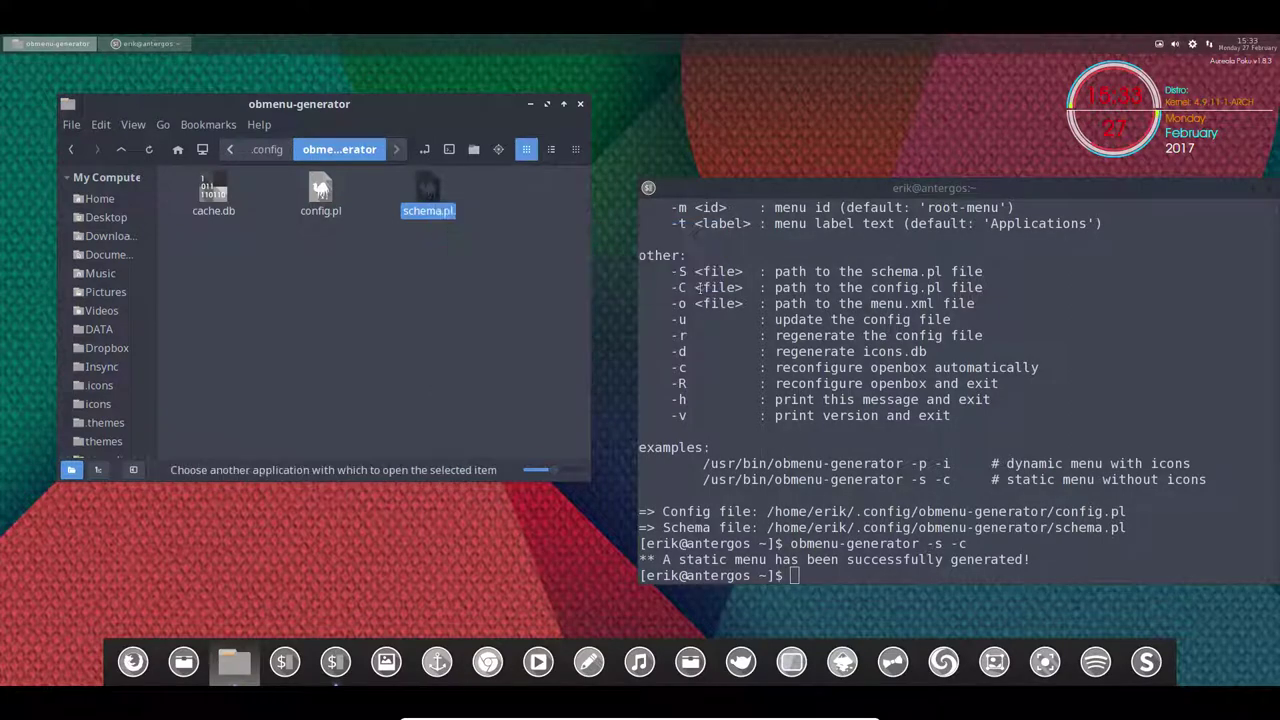
{"action": "left_click", "coordinate": [104, 278]}
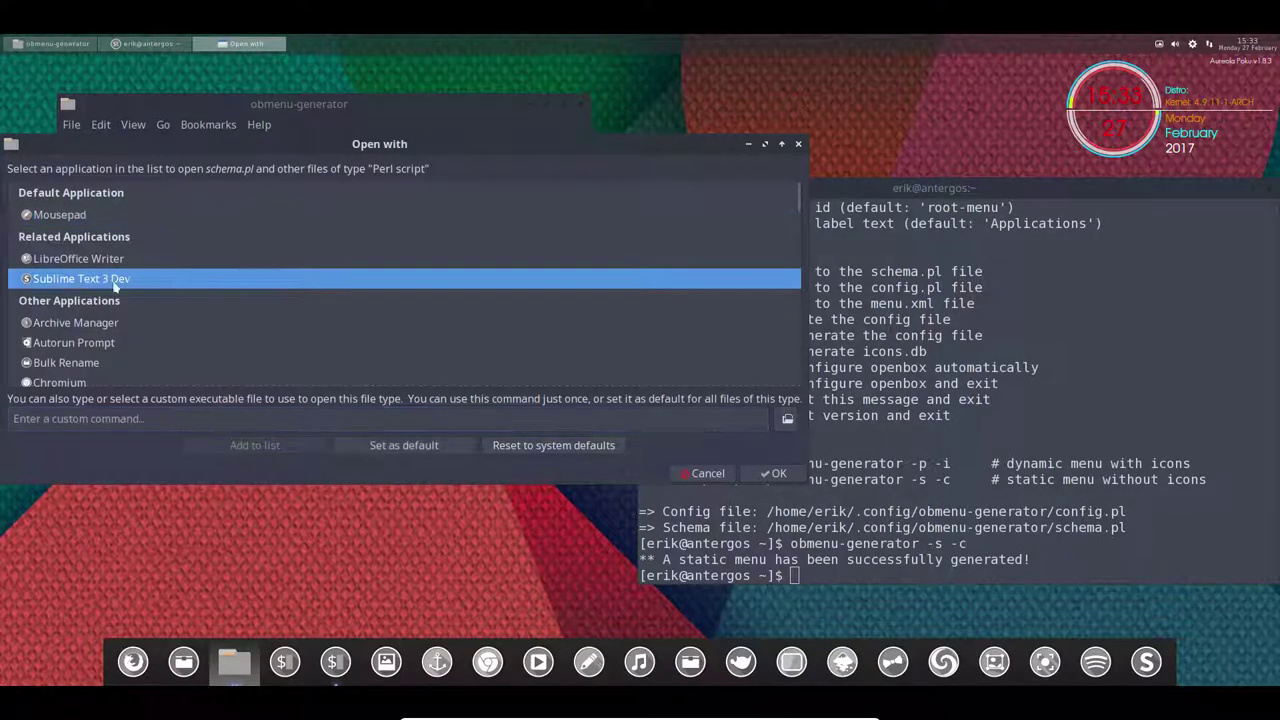
{"action": "left_click", "coordinate": [413, 444]}
{"action": "left_click", "coordinate": [775, 473]}
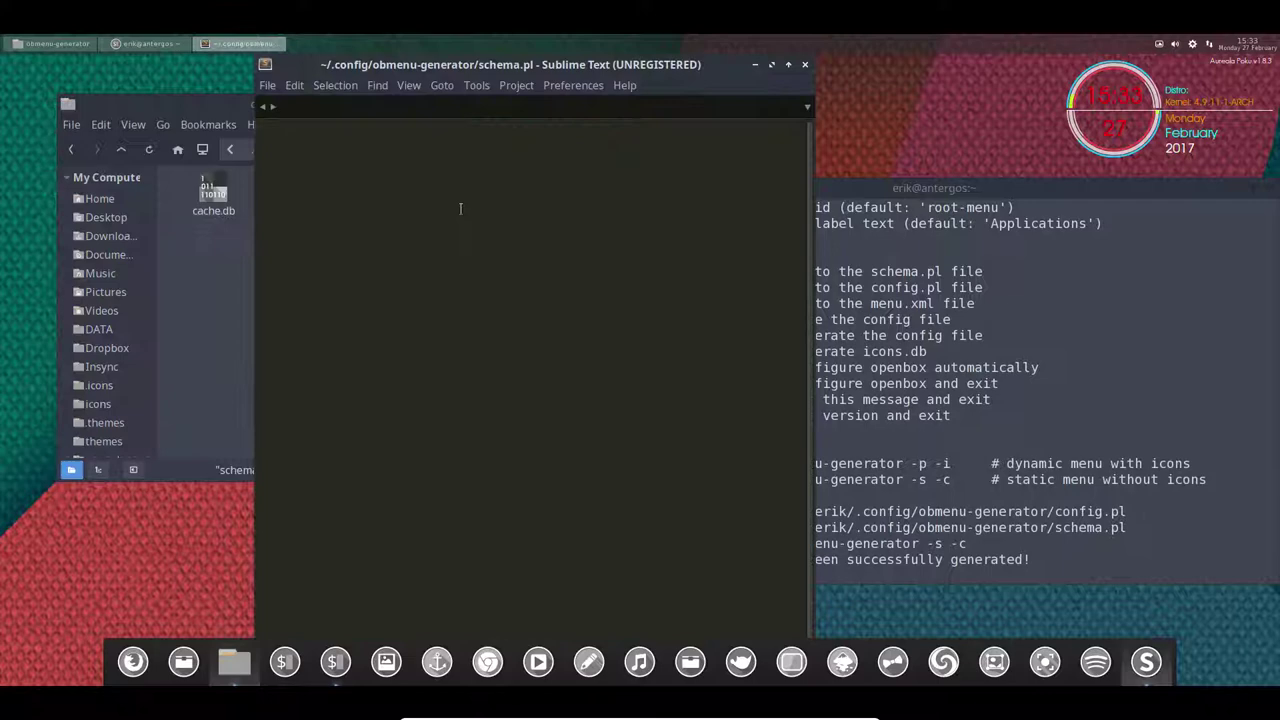
{"action": "double_click", "coordinate": [568, 72]}
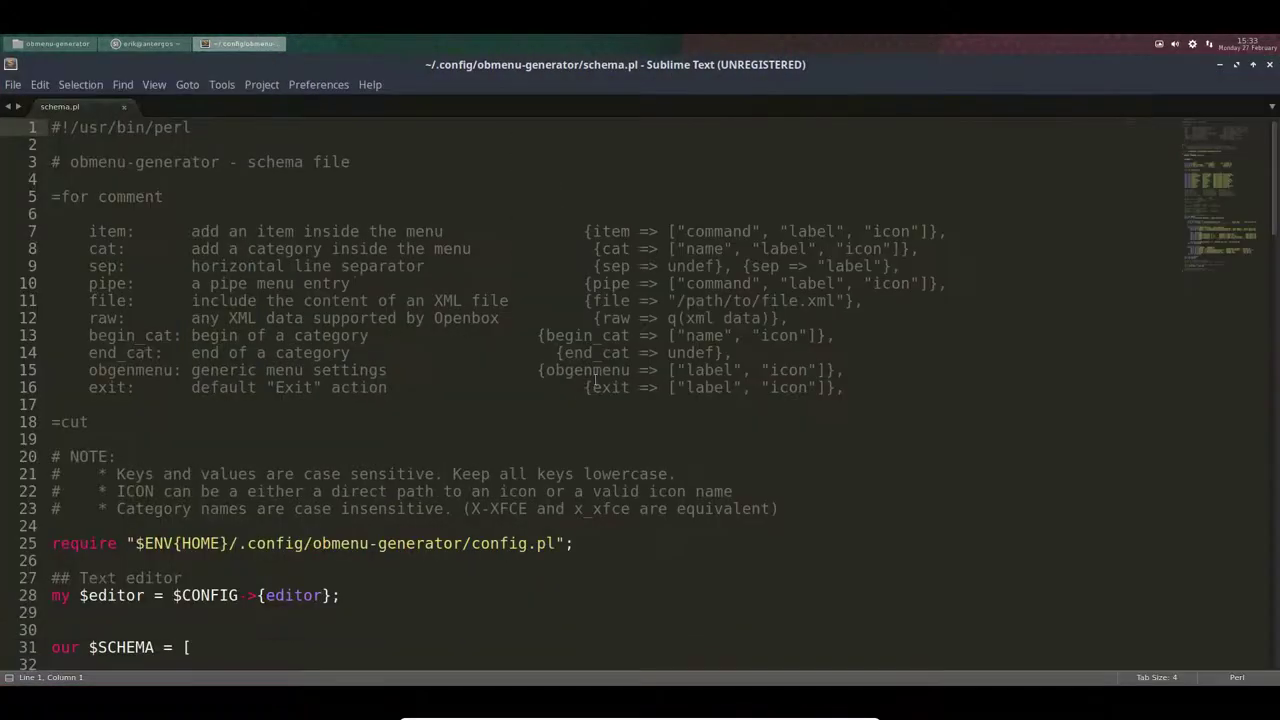
Step: Enlarge the editor text and examine the $editor line and the File Manager, Terminal and Firefox items in schema.pl
{"action": "key", "text": "ctrl+equal"}
{"action": "key", "text": "ctrl+equal"}
{"action": "scroll", "coordinate": [541, 423], "scroll_direction": "down", "scroll_amount": 8}
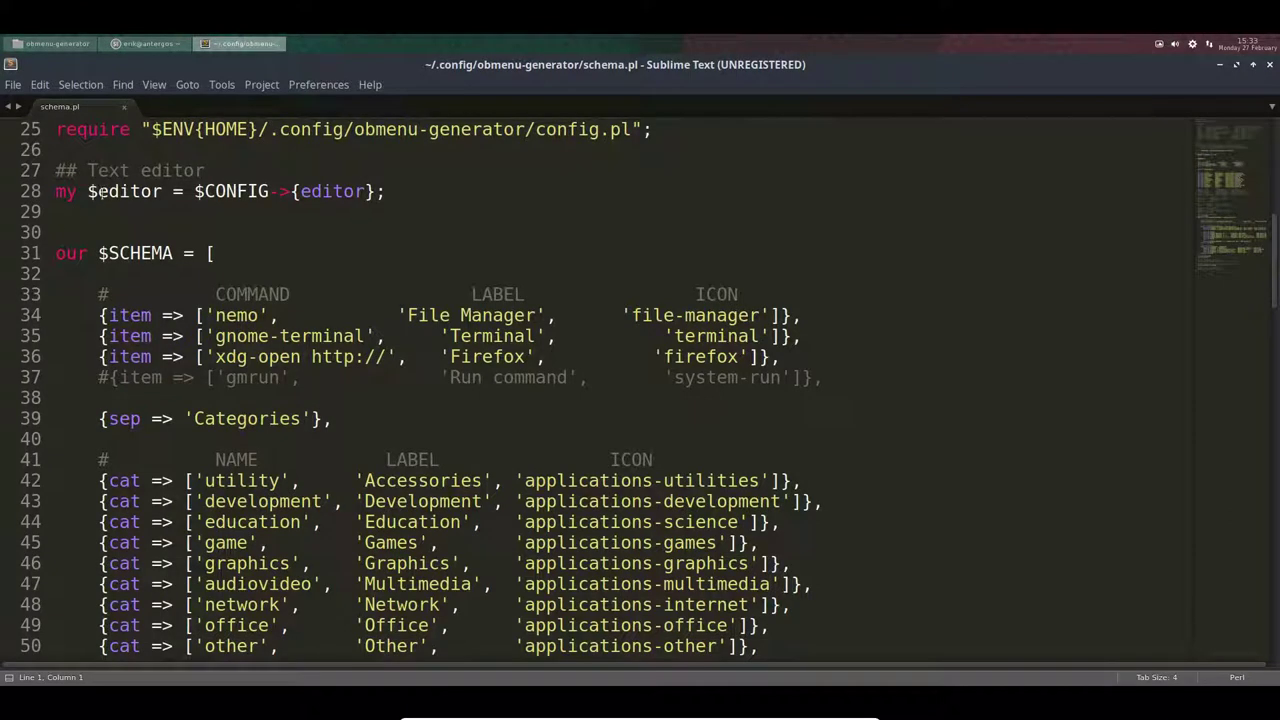
{"action": "left_click_drag", "start_coordinate": [88, 191], "coordinate": [163, 191]}
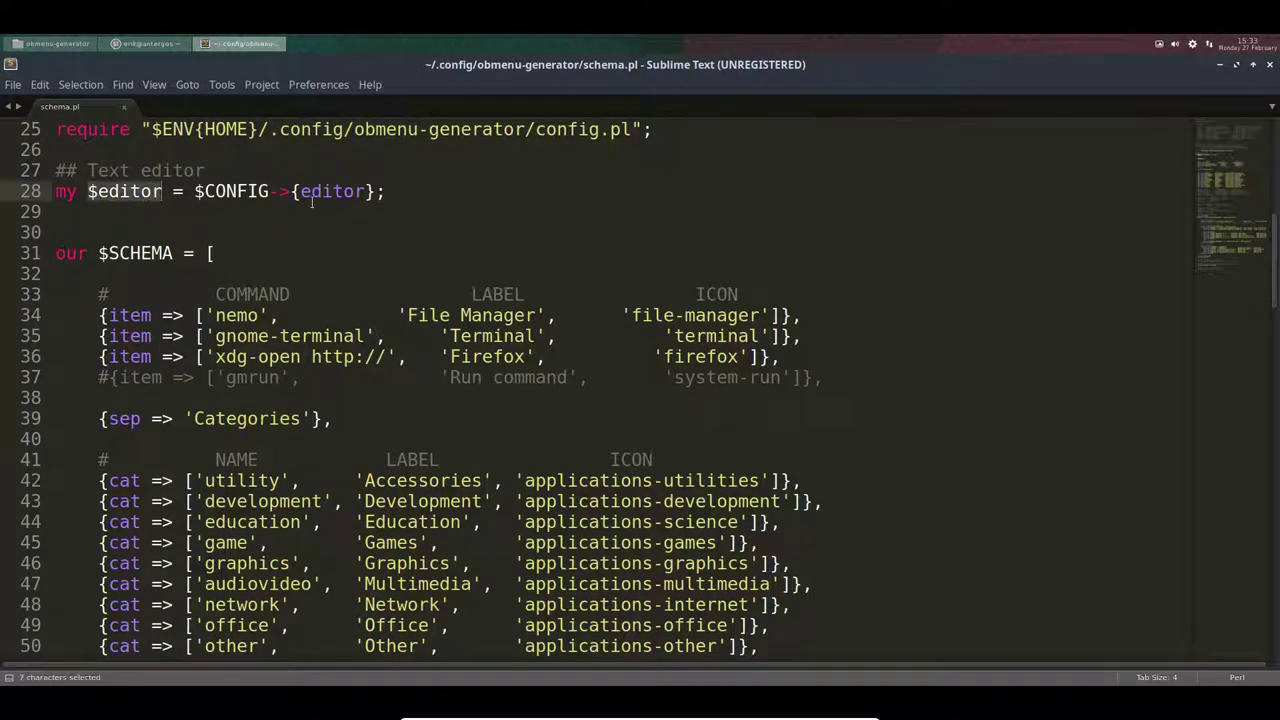
{"action": "key", "text": "Down"}
{"action": "left_click", "coordinate": [233, 315]}
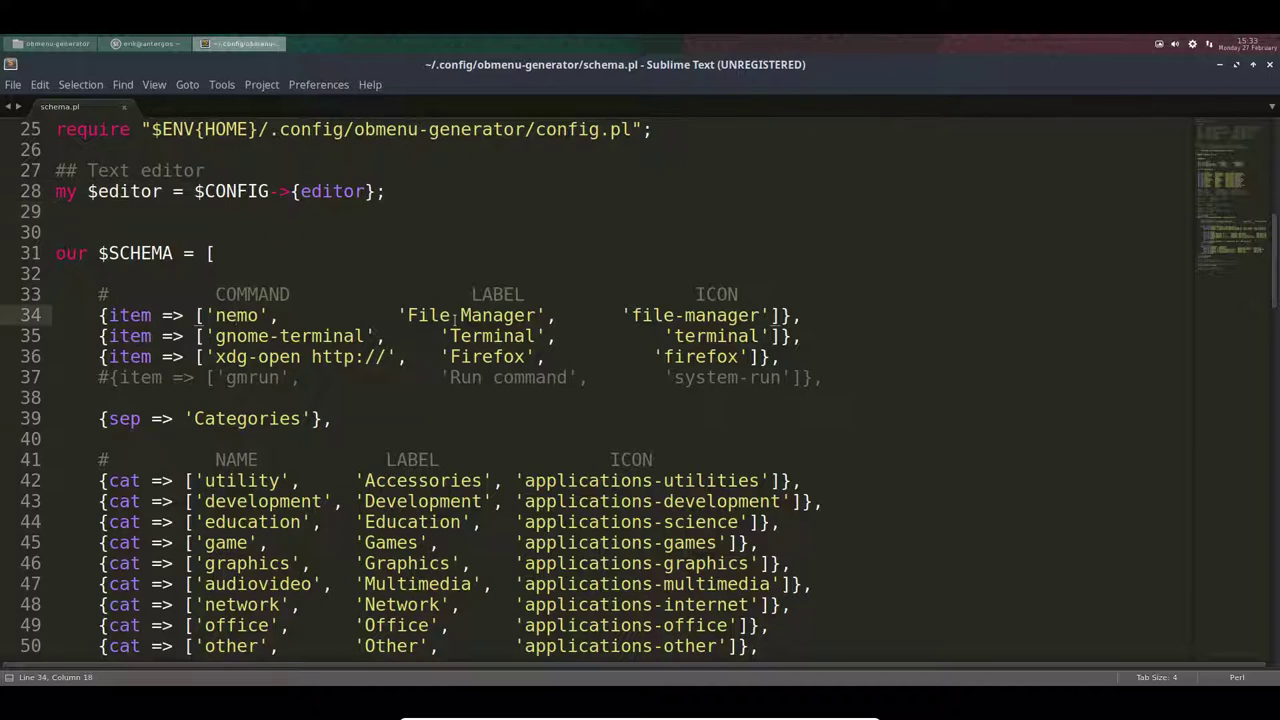
{"action": "key", "text": "Down"}
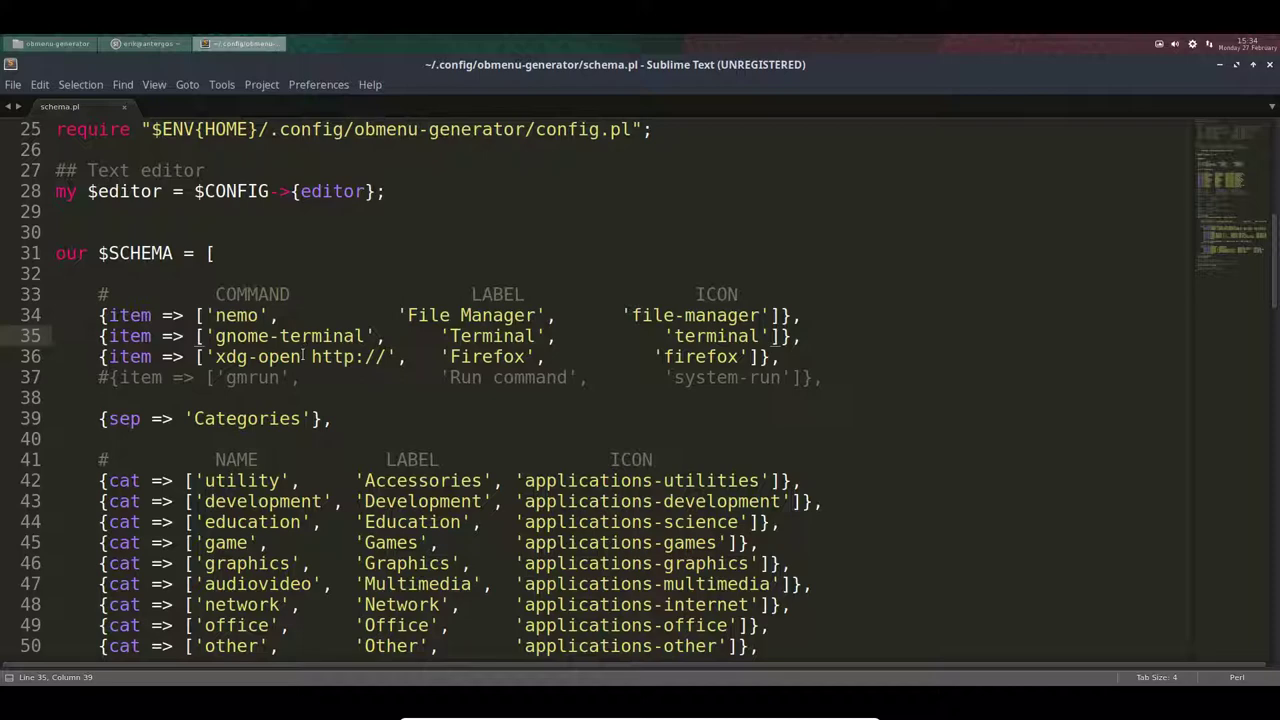
{"action": "left_click", "coordinate": [303, 356]}
{"action": "left_click_drag", "start_coordinate": [215, 356], "coordinate": [278, 356]}
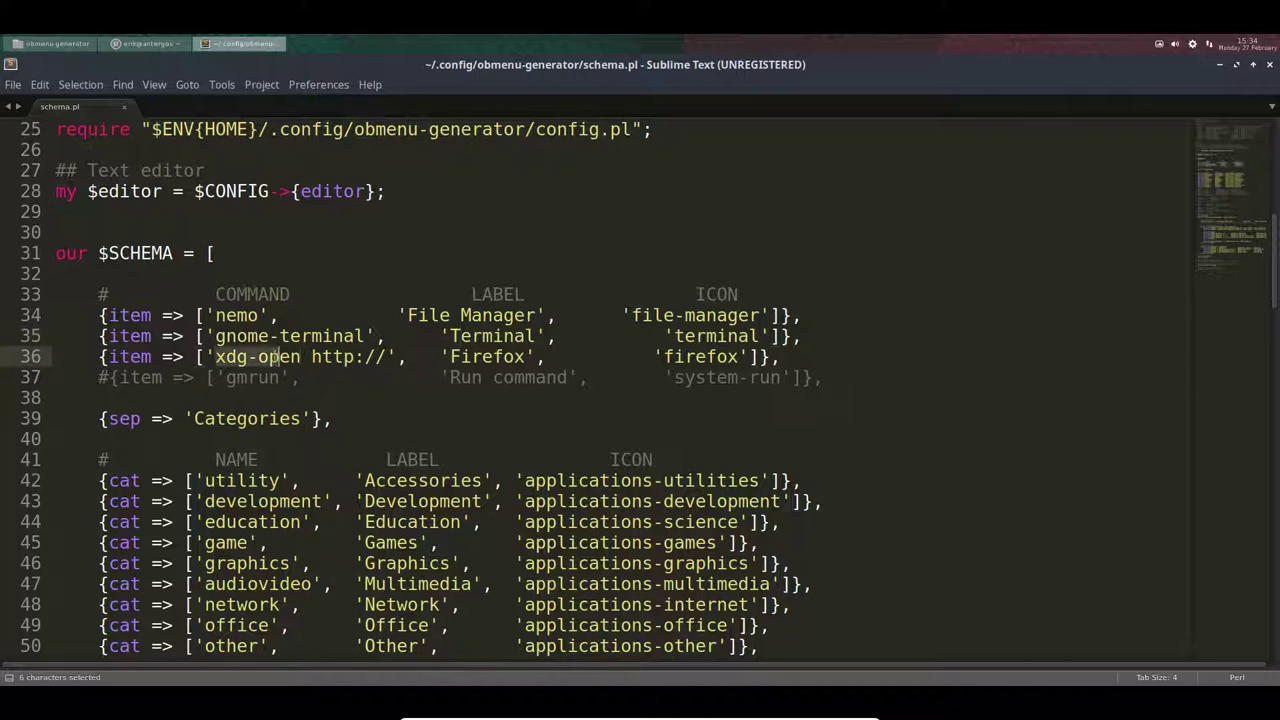
{"action": "left_click", "coordinate": [474, 357]}
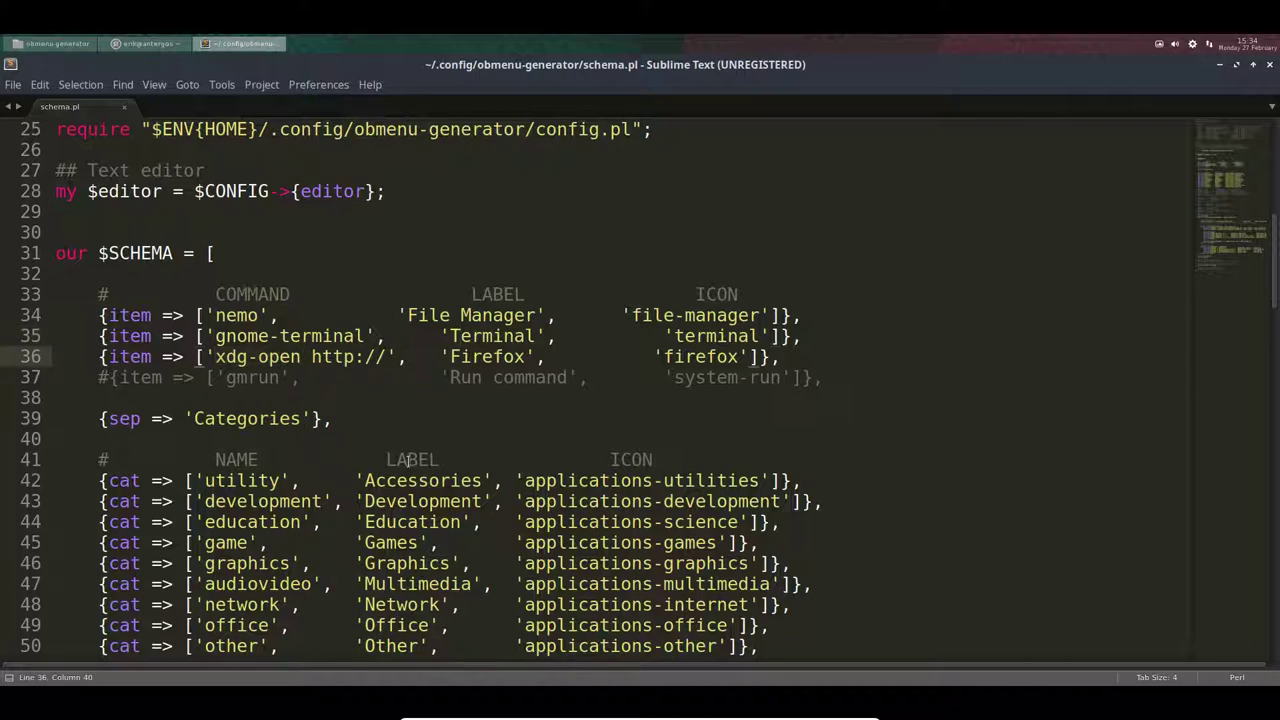
Step: Uncomment the Tint2 Panel item under Configuration files in schema.pl and save the file
{"action": "scroll", "coordinate": [408, 459], "scroll_direction": "down", "scroll_amount": 5}
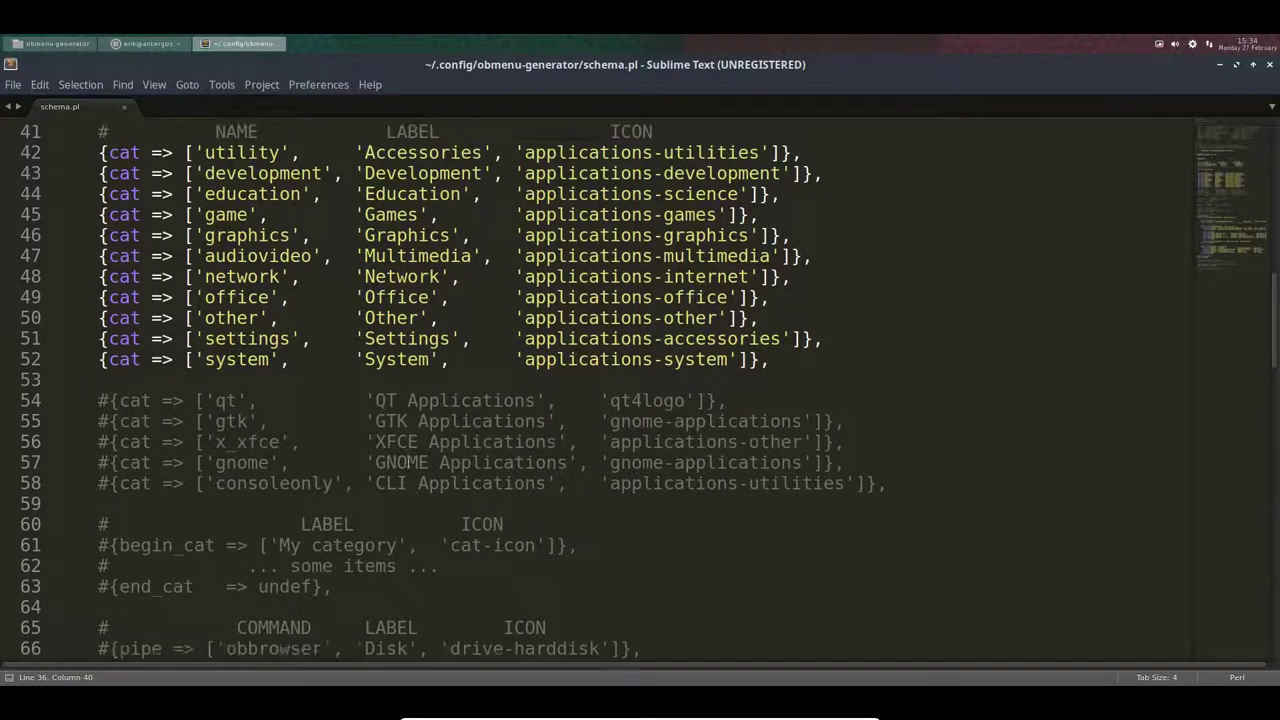
{"action": "scroll", "coordinate": [408, 461], "scroll_direction": "down", "scroll_amount": 2}
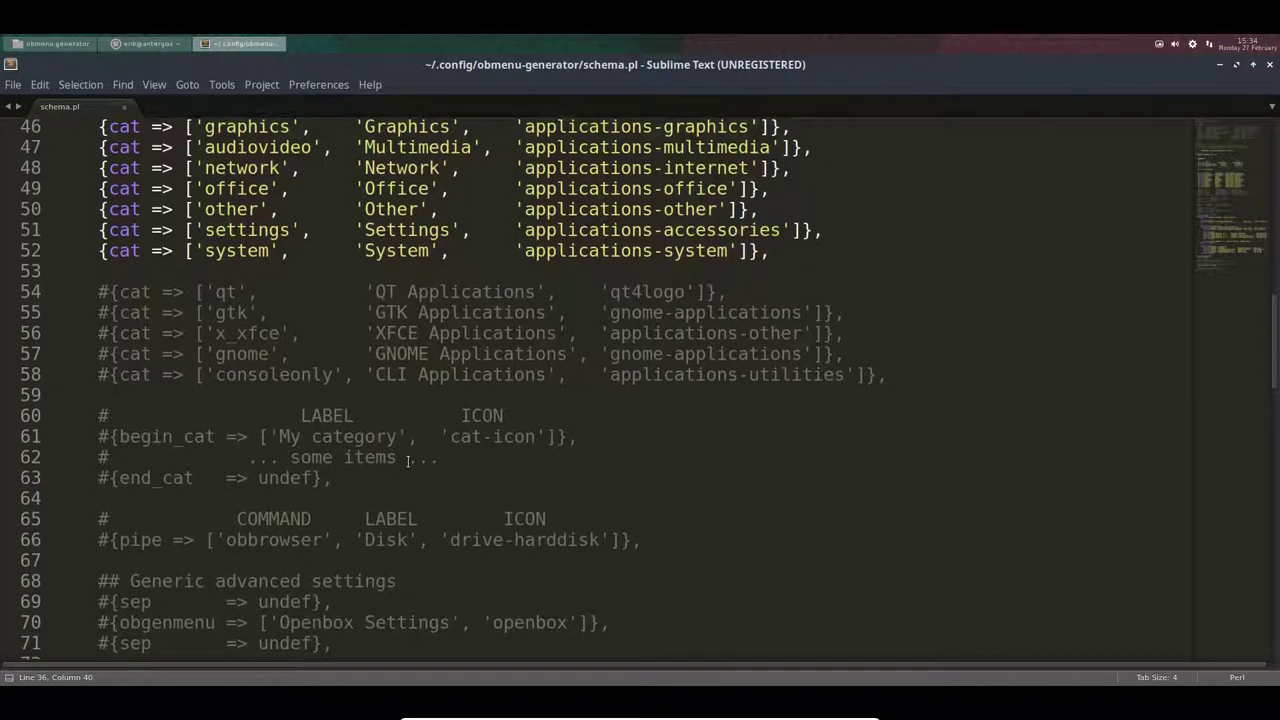
{"action": "scroll", "coordinate": [408, 461], "scroll_direction": "down", "scroll_amount": 4}
{"action": "scroll", "coordinate": [408, 461], "scroll_direction": "down", "scroll_amount": 3}
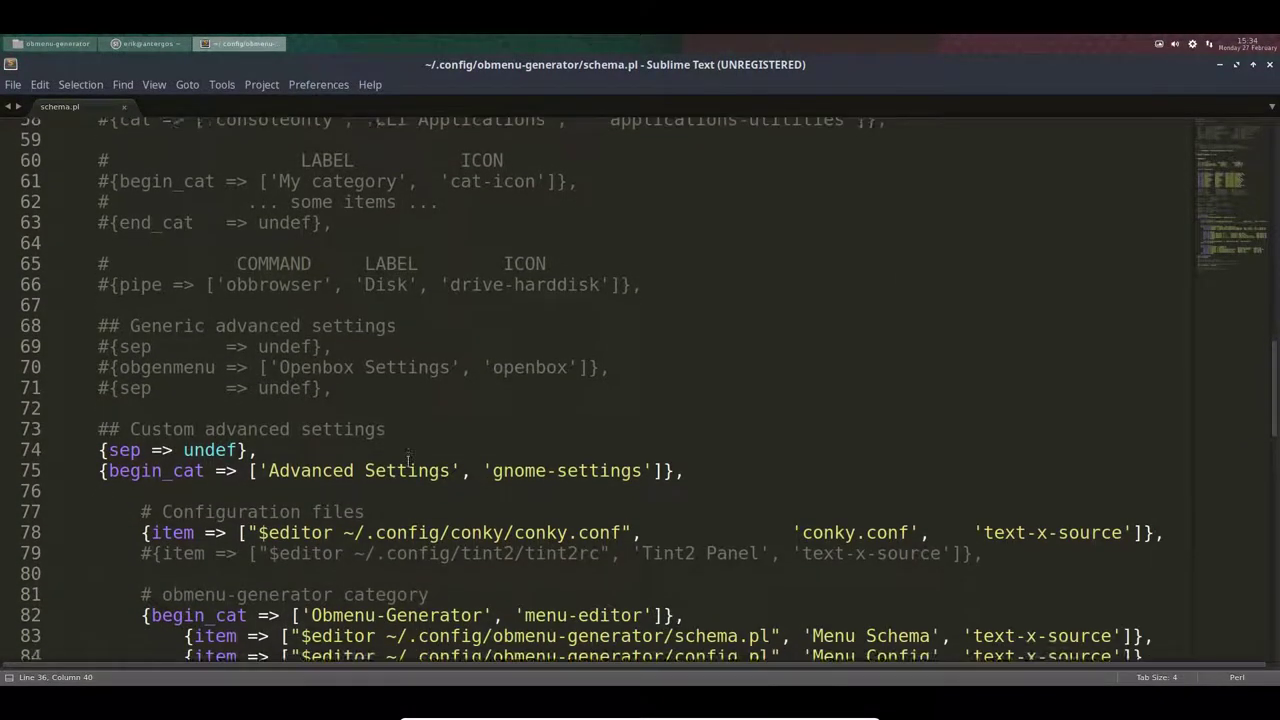
{"action": "scroll", "coordinate": [408, 461], "scroll_direction": "down", "scroll_amount": 1}
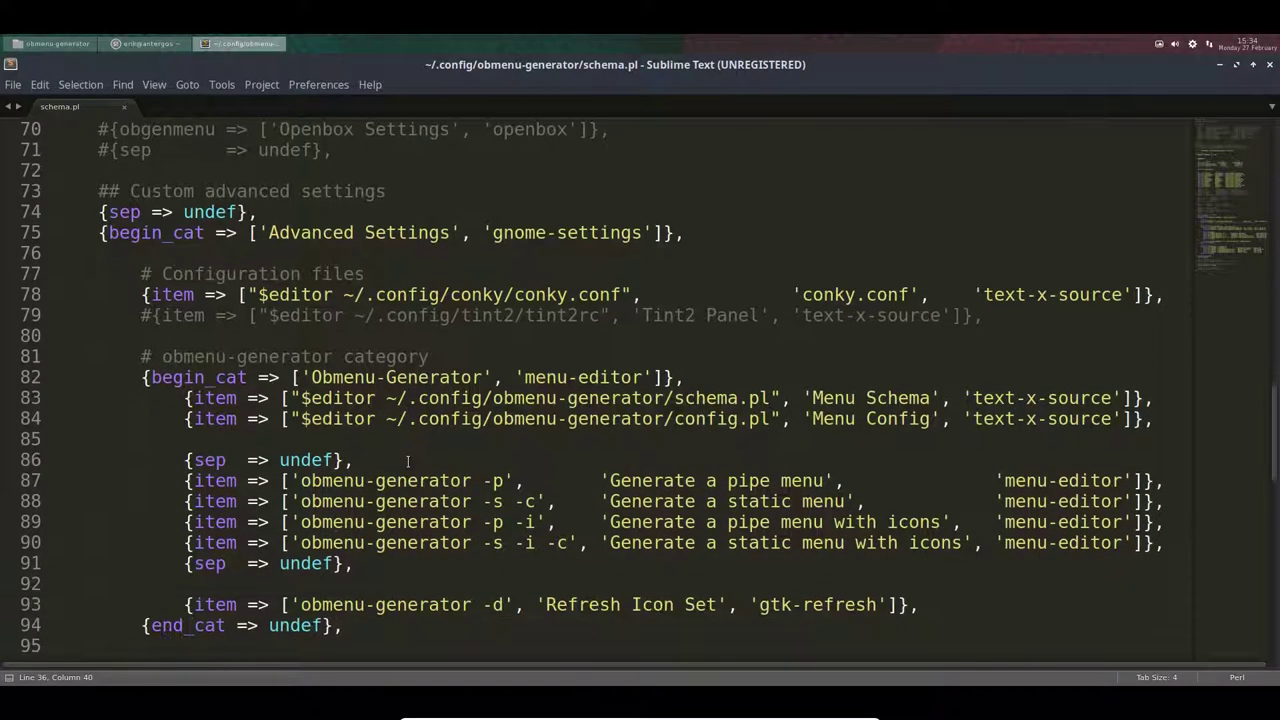
{"action": "left_click_drag", "start_coordinate": [143, 315], "coordinate": [982, 316]}
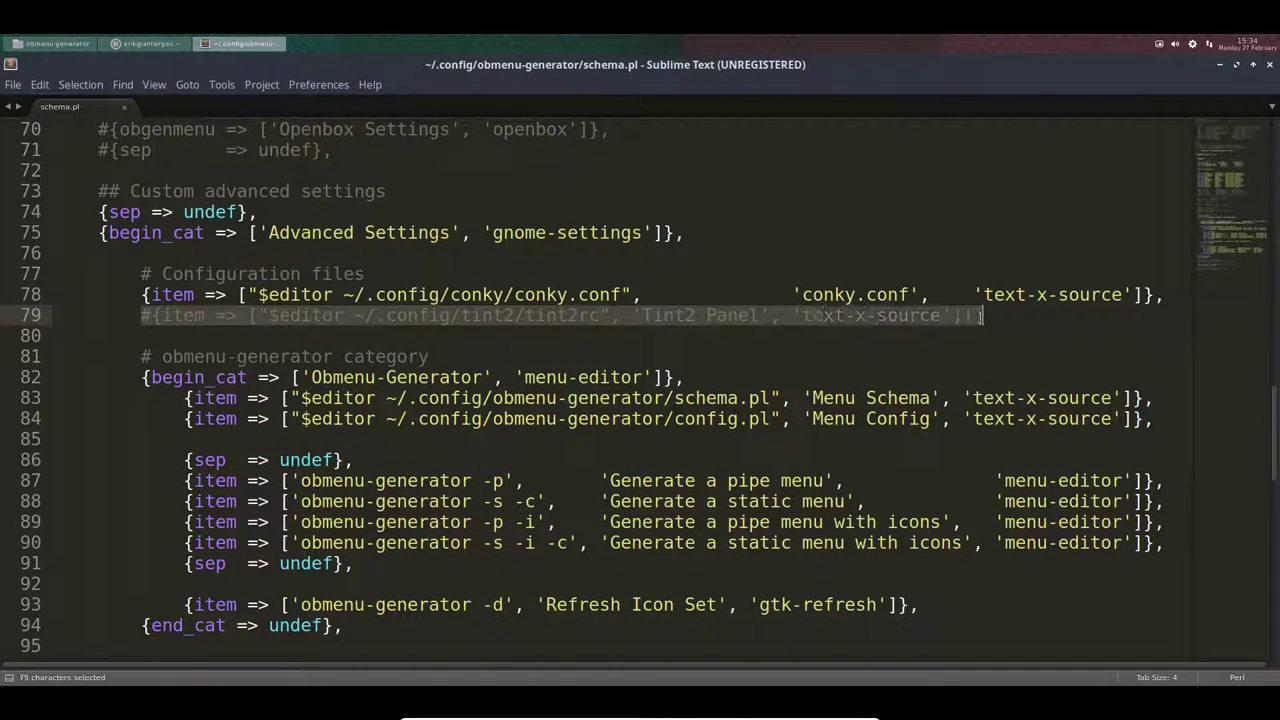
{"action": "left_click", "coordinate": [151, 316]}
{"action": "key", "text": "BackSpace"}
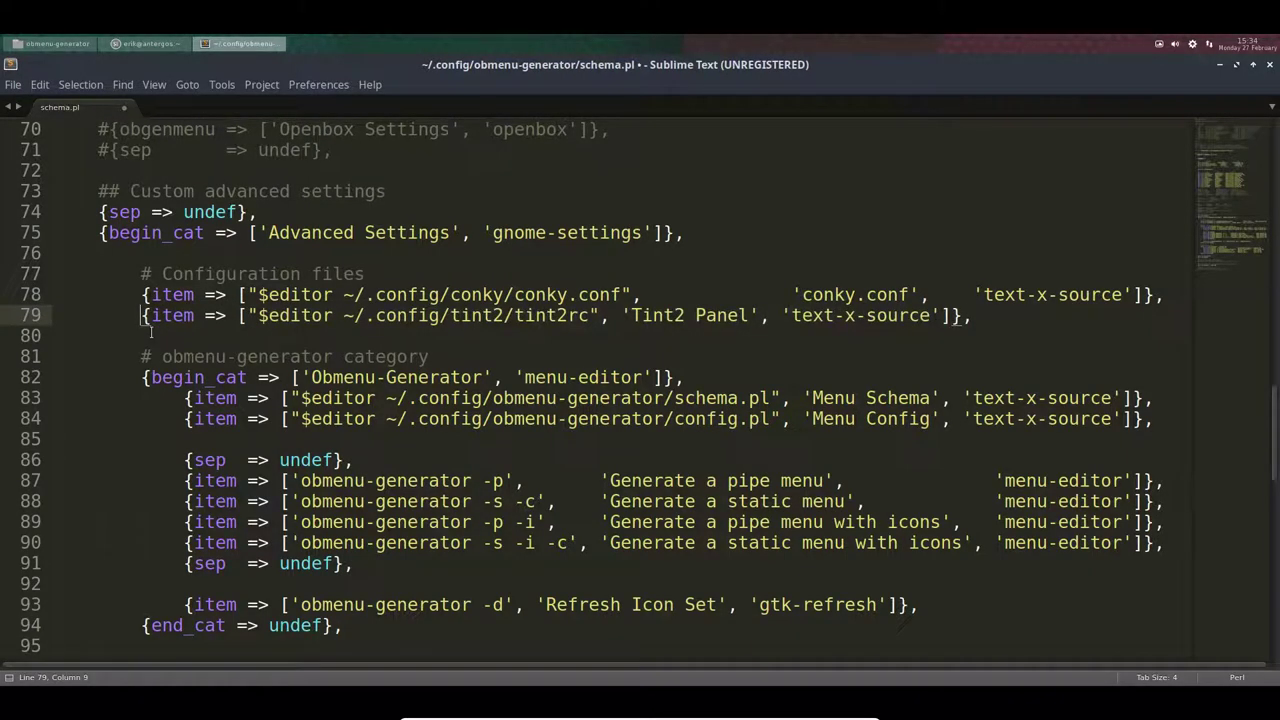
{"action": "key", "text": "ctrl+s"}
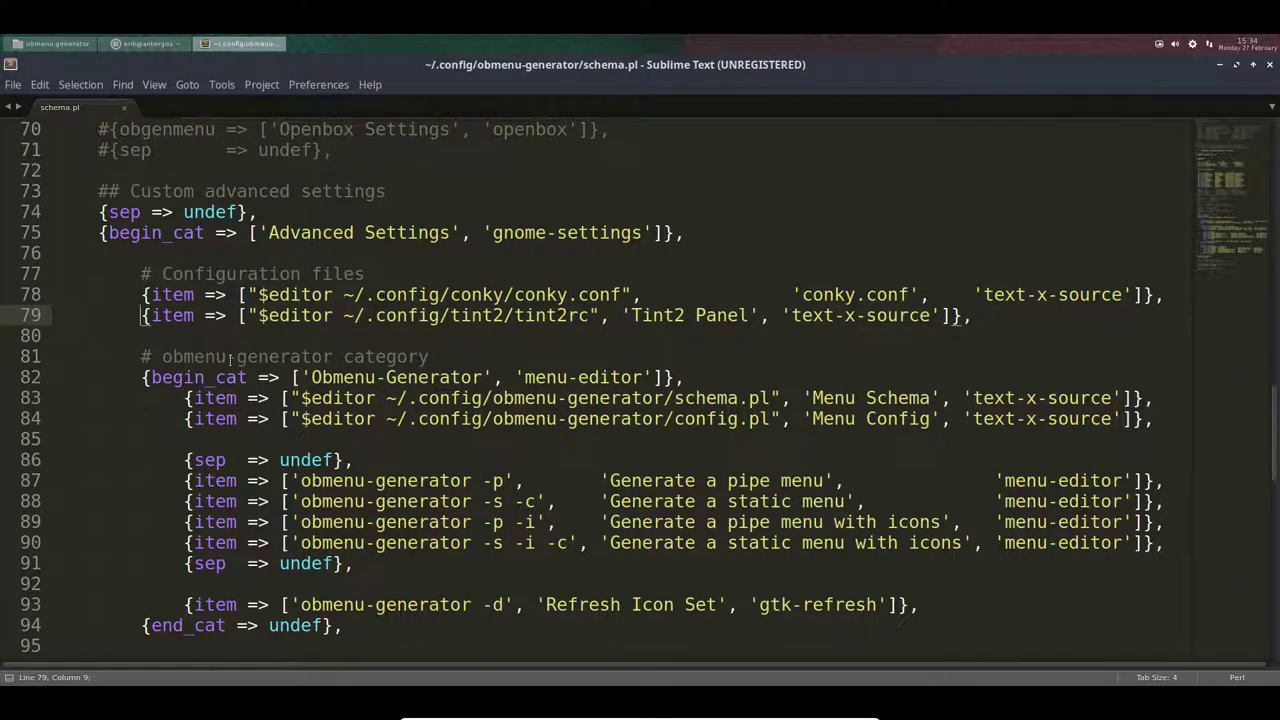
Step: Examine the obmenu-generator and Openbox category entries and the commented-out xscreensaver lock item in schema.pl
{"action": "scroll", "coordinate": [237, 376], "scroll_direction": "down", "scroll_amount": 3}
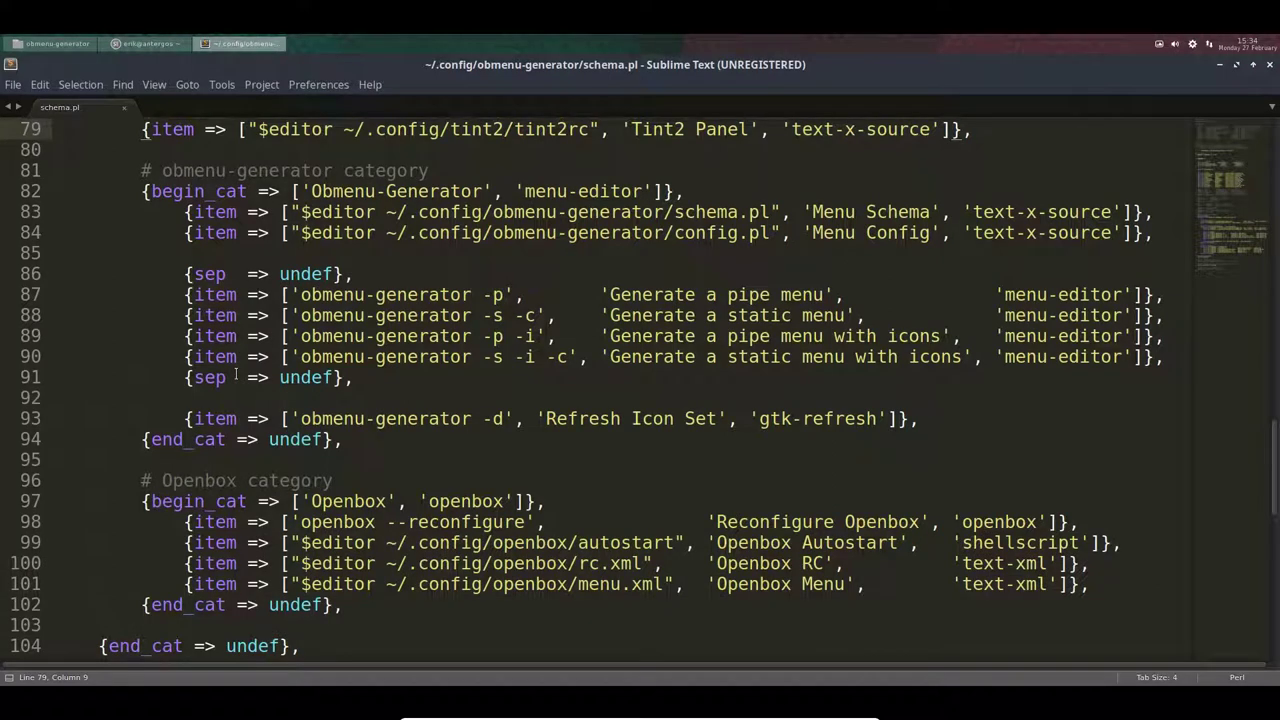
{"action": "scroll", "coordinate": [237, 376], "scroll_direction": "down", "scroll_amount": 3}
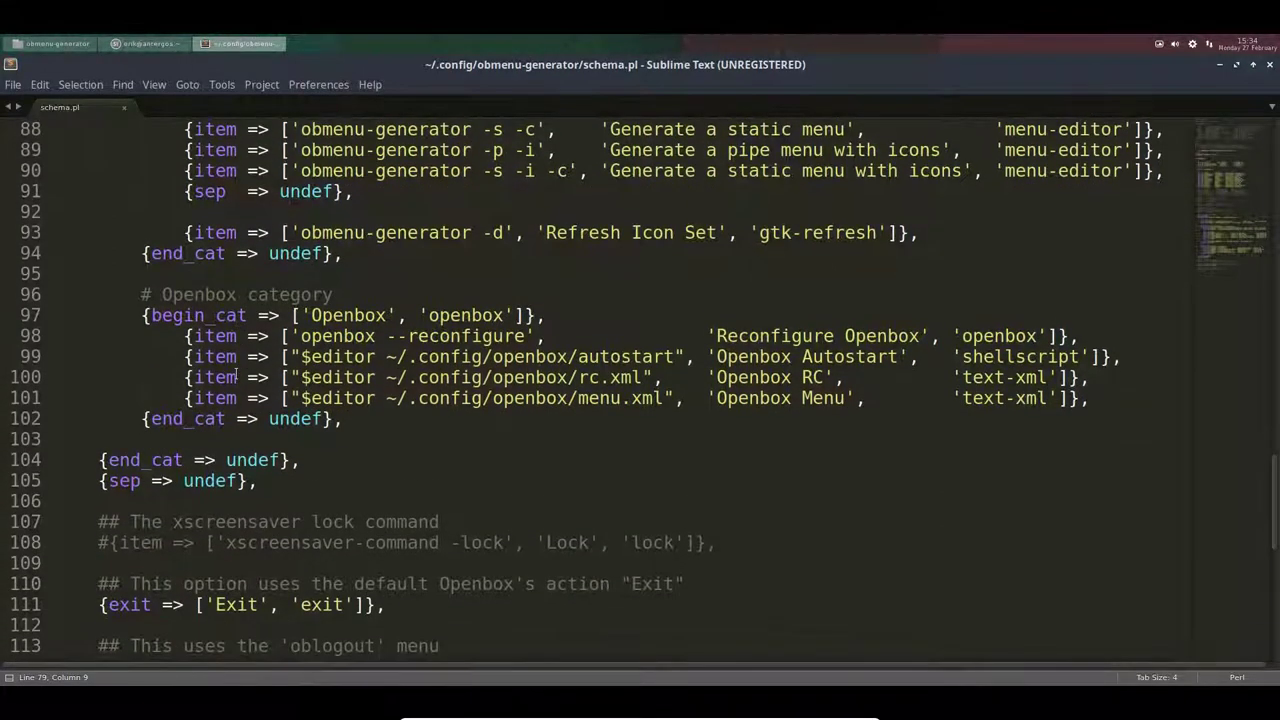
{"action": "scroll", "coordinate": [237, 376], "scroll_direction": "down", "scroll_amount": 2}
{"action": "left_click", "coordinate": [111, 420]}
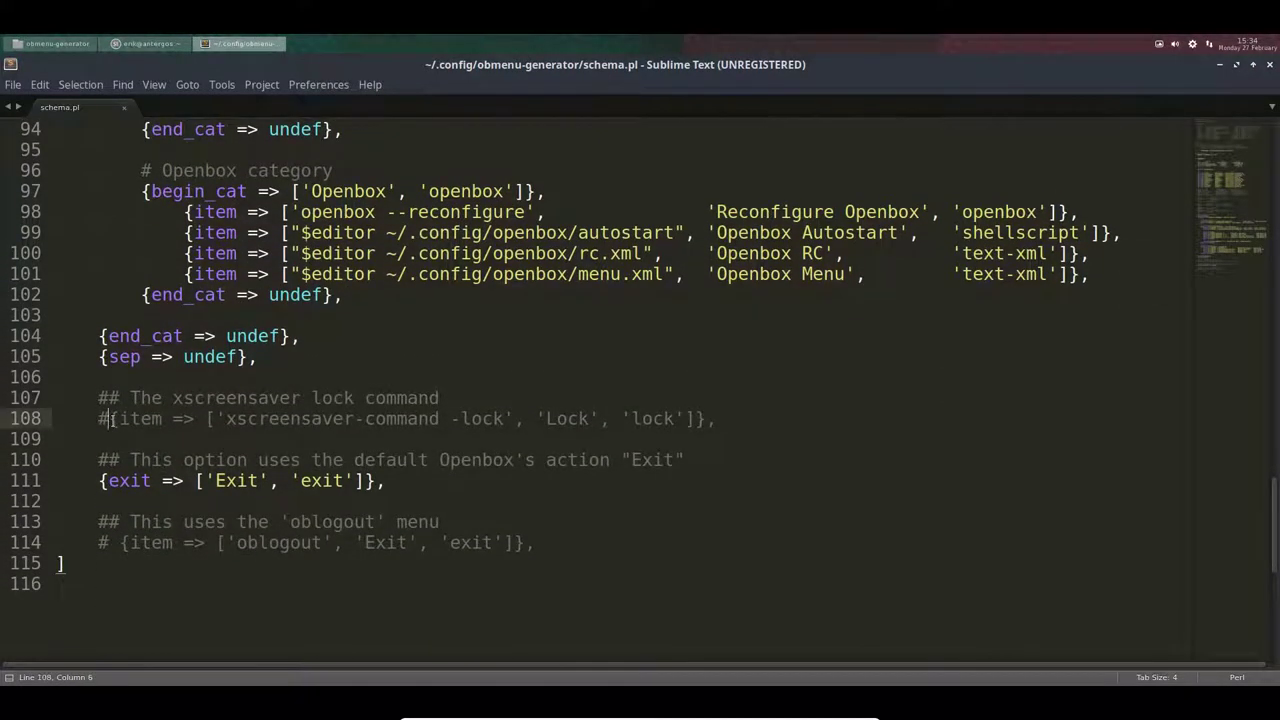
{"action": "key", "text": "shift+Left"}
{"action": "key", "text": "shift+Left"}
{"action": "key", "text": "shift+Left"}
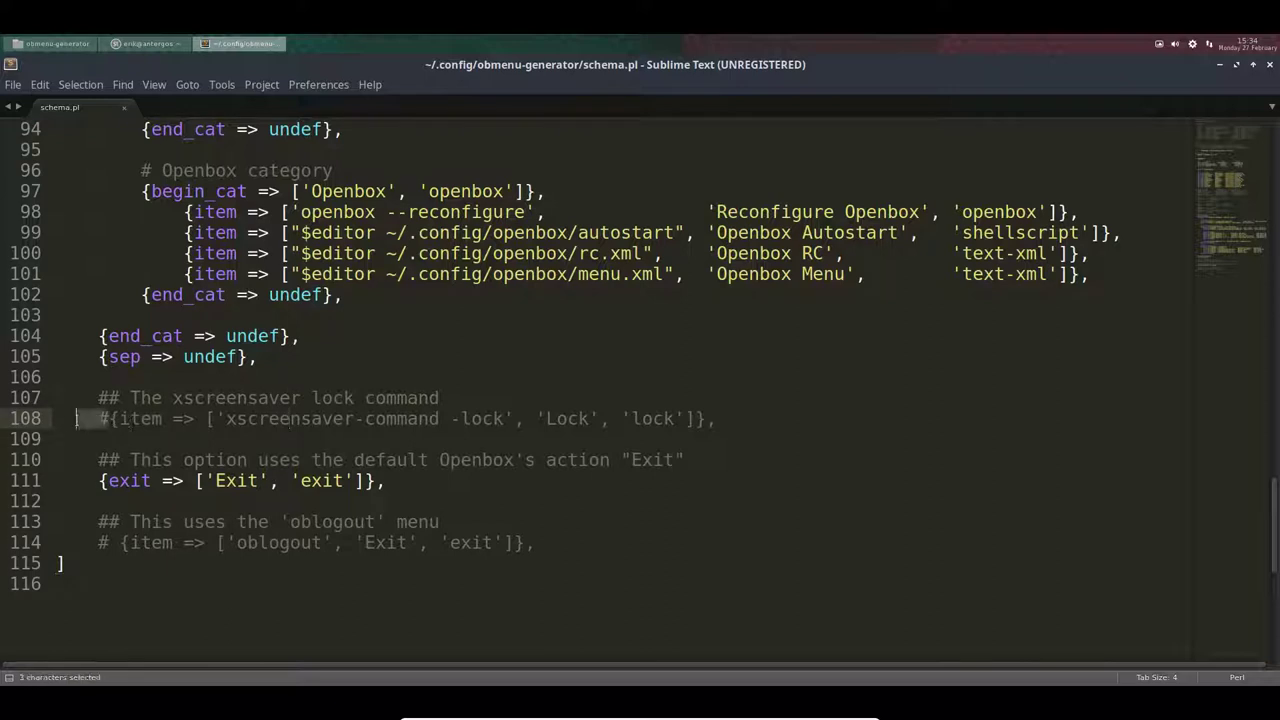
Step: Uncomment the oblogout Exit item at the end of schema.pl and save the file
{"action": "left_click", "coordinate": [113, 543]}
{"action": "key", "text": "Down"}
{"action": "key", "text": "Down"}
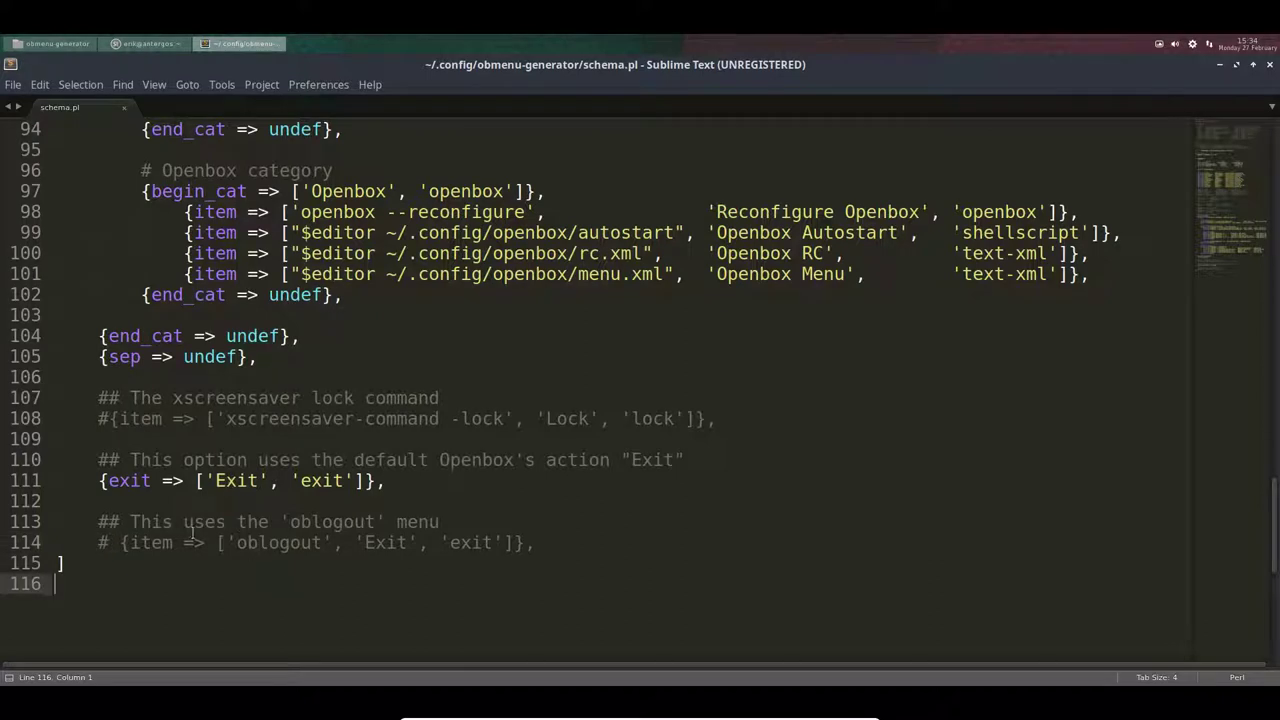
{"action": "left_click", "coordinate": [110, 543]}
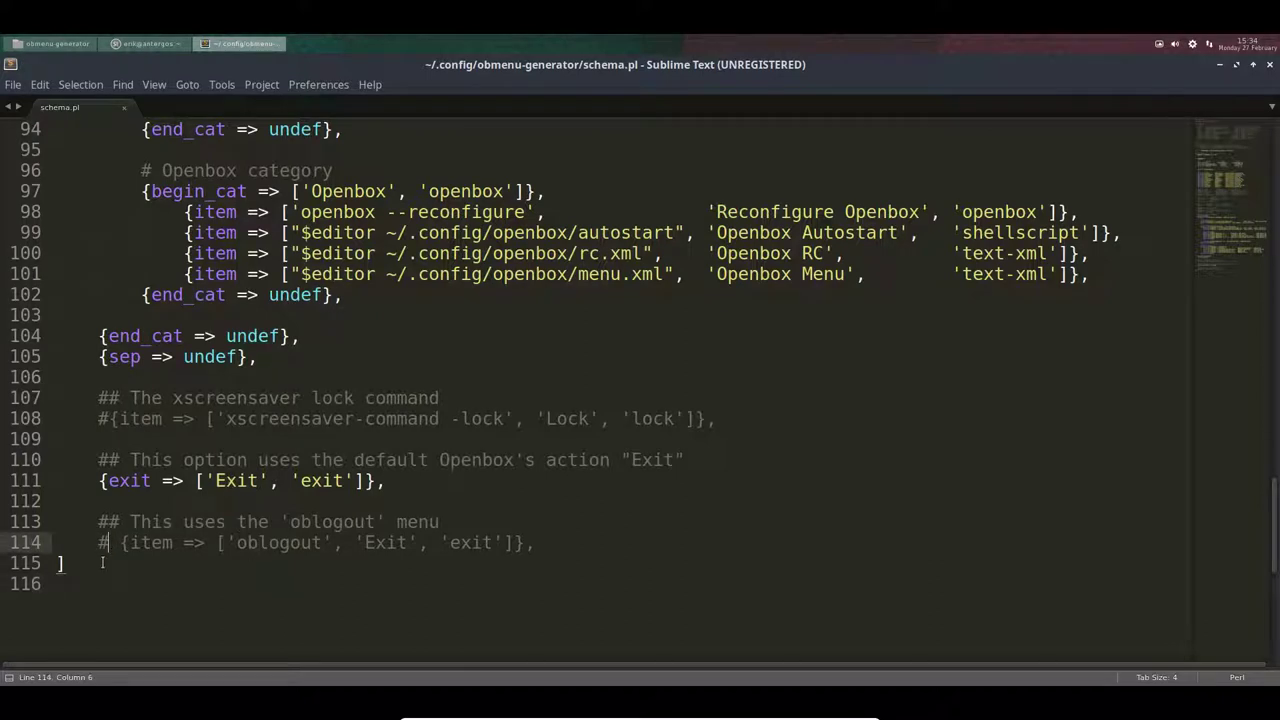
{"action": "key", "text": "BackSpace"}
{"action": "key", "text": "Delete"}
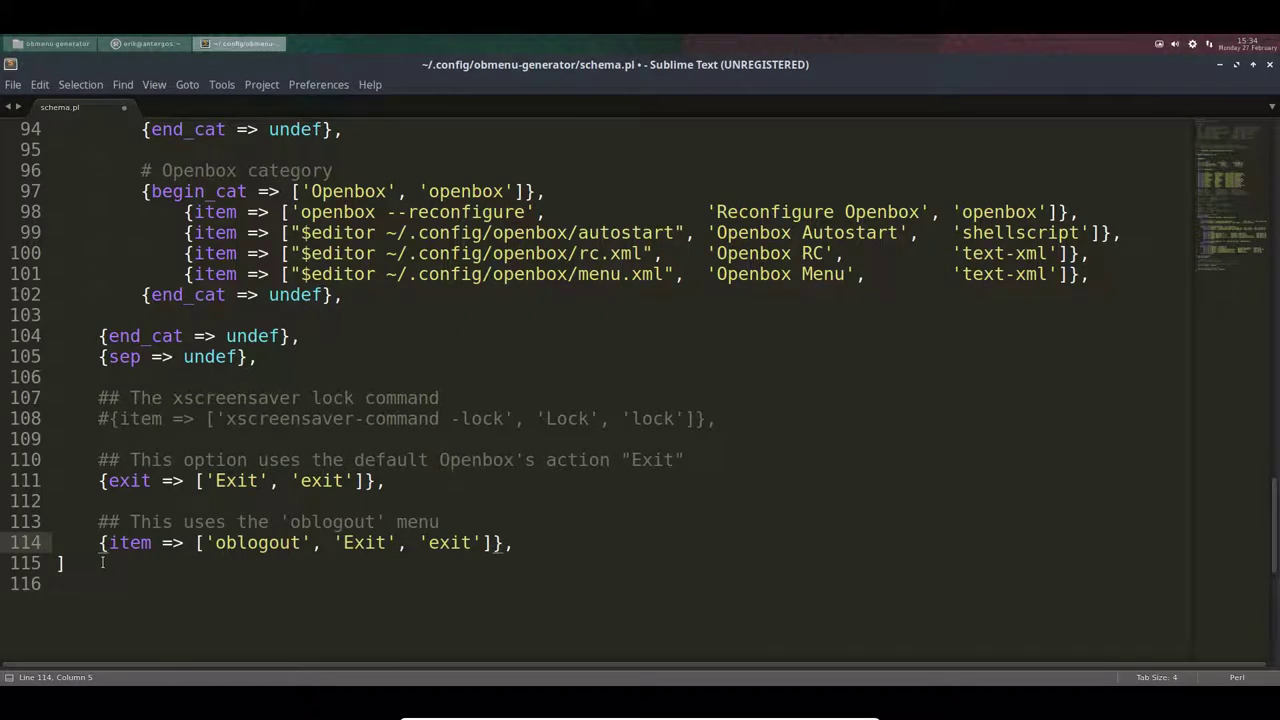
{"action": "key", "text": "ctrl+s"}
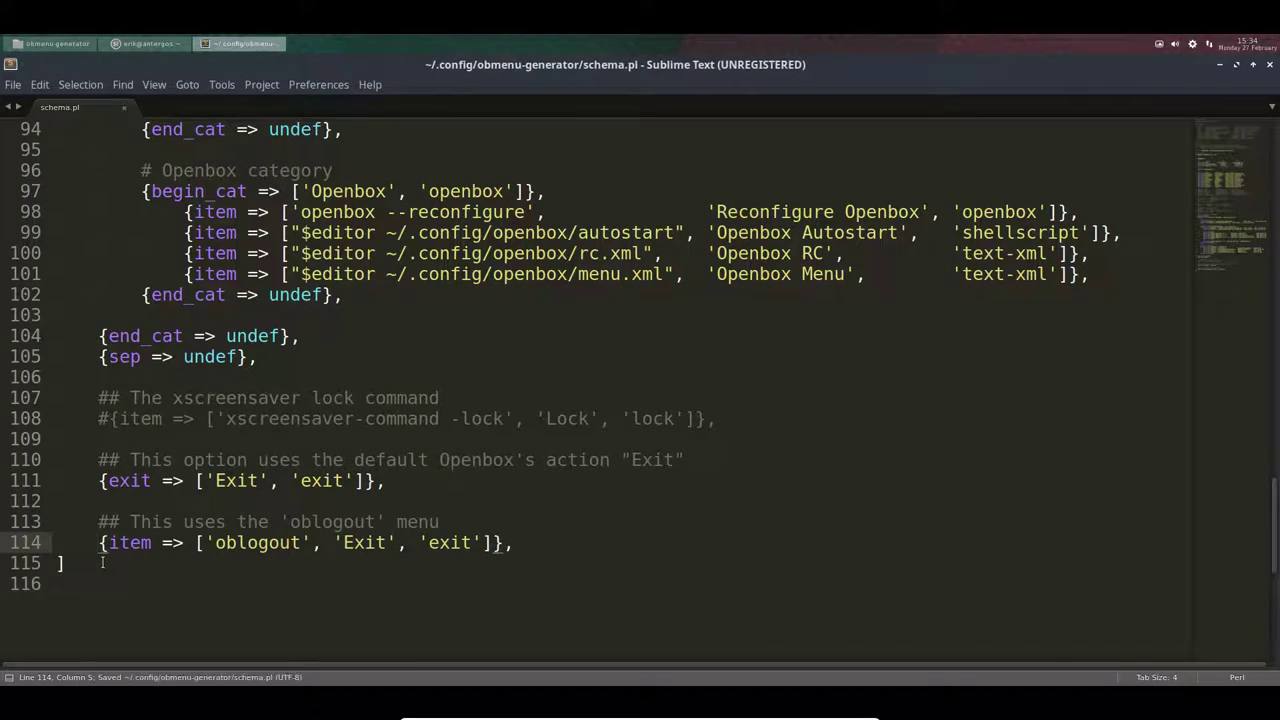
Step: Review the oblogout lines and the File Manager, Terminal and Firefox items in schema.pl, and close the file
{"action": "scroll", "coordinate": [102, 562], "scroll_direction": "down", "scroll_amount": 1}
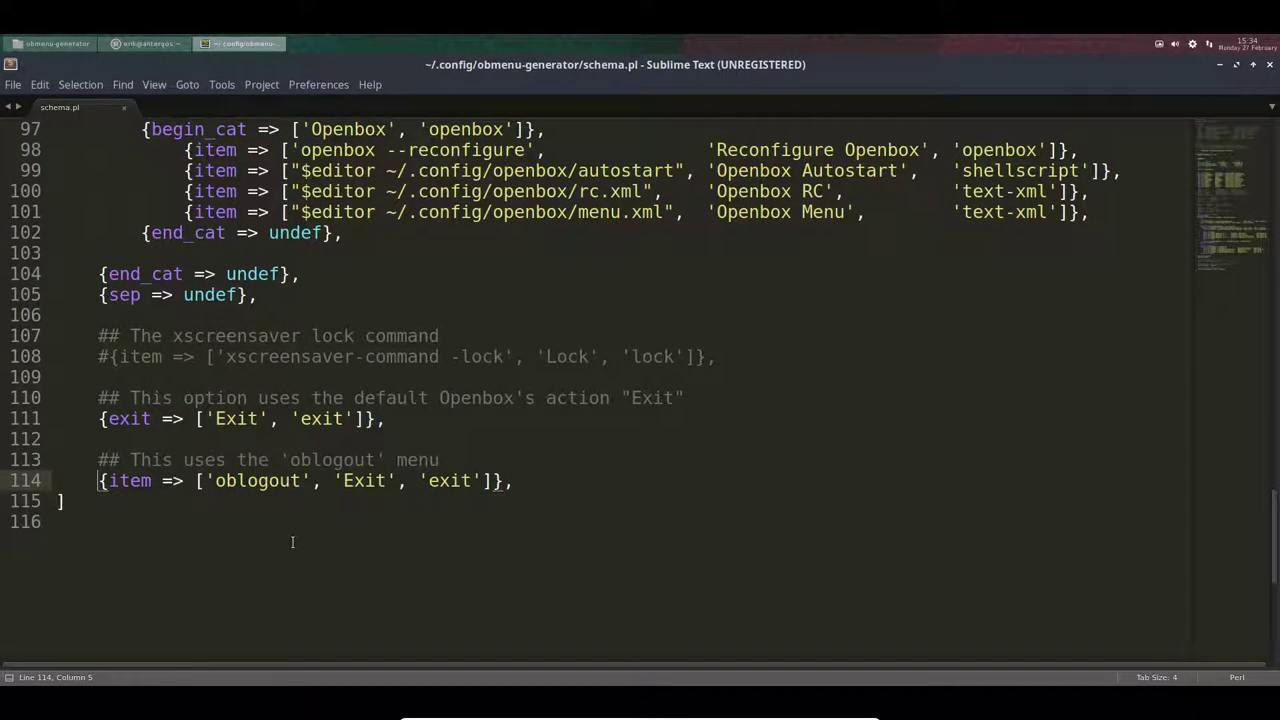
{"action": "scroll", "coordinate": [486, 536], "scroll_direction": "up", "scroll_amount": 1}
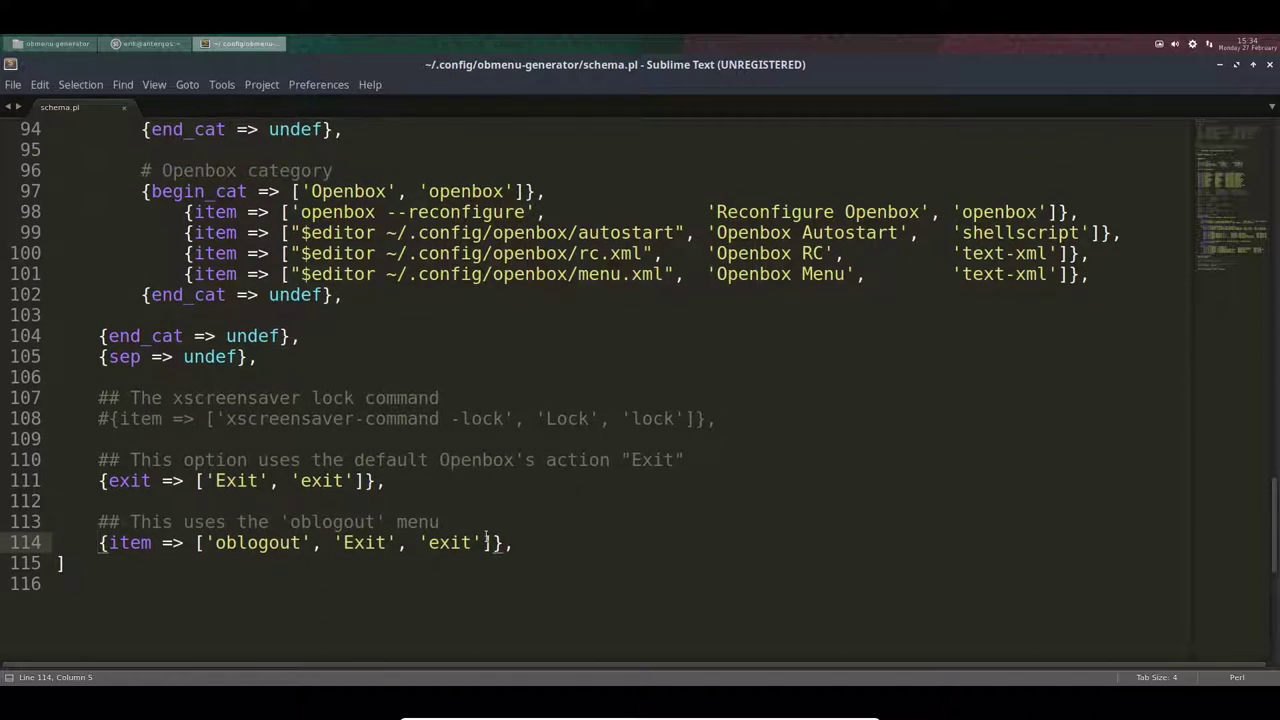
{"action": "scroll", "coordinate": [486, 536], "scroll_direction": "up", "scroll_amount": 1}
{"action": "scroll", "coordinate": [486, 537], "scroll_direction": "down", "scroll_amount": 1}
{"action": "left_click_drag", "start_coordinate": [516, 540], "coordinate": [97, 521]}
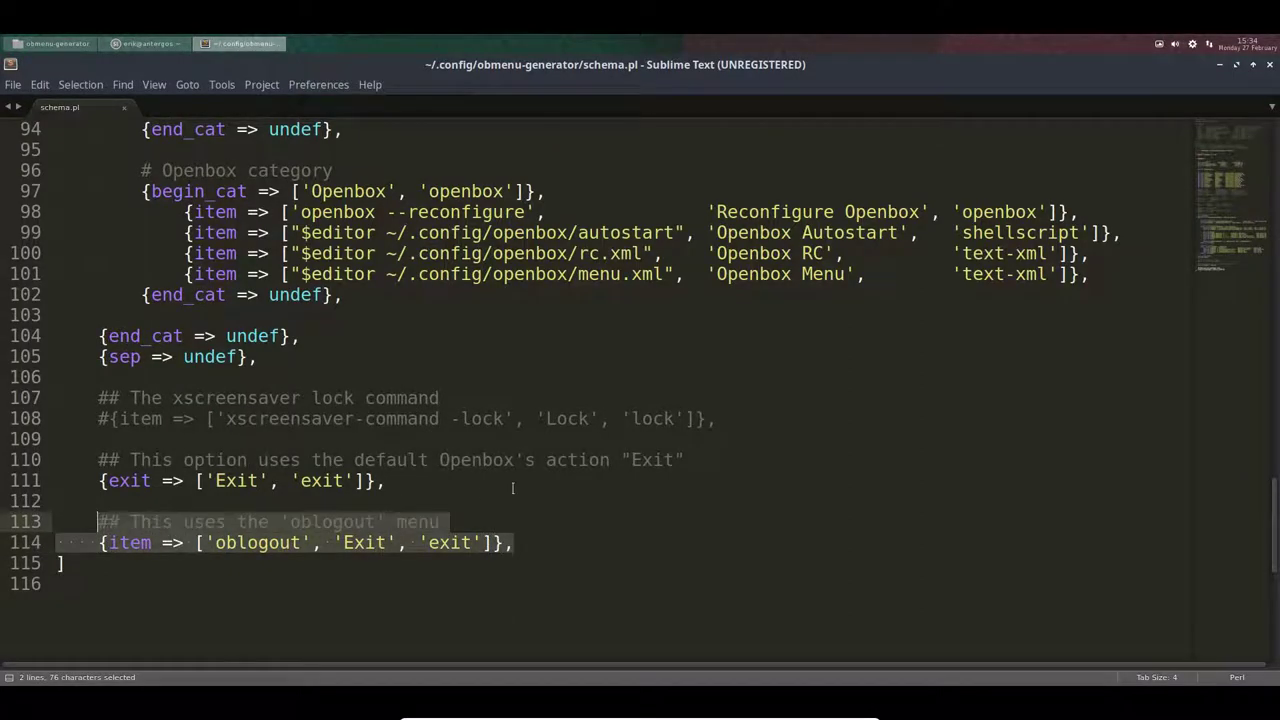
{"action": "scroll", "coordinate": [391, 433], "scroll_direction": "up", "scroll_amount": 15}
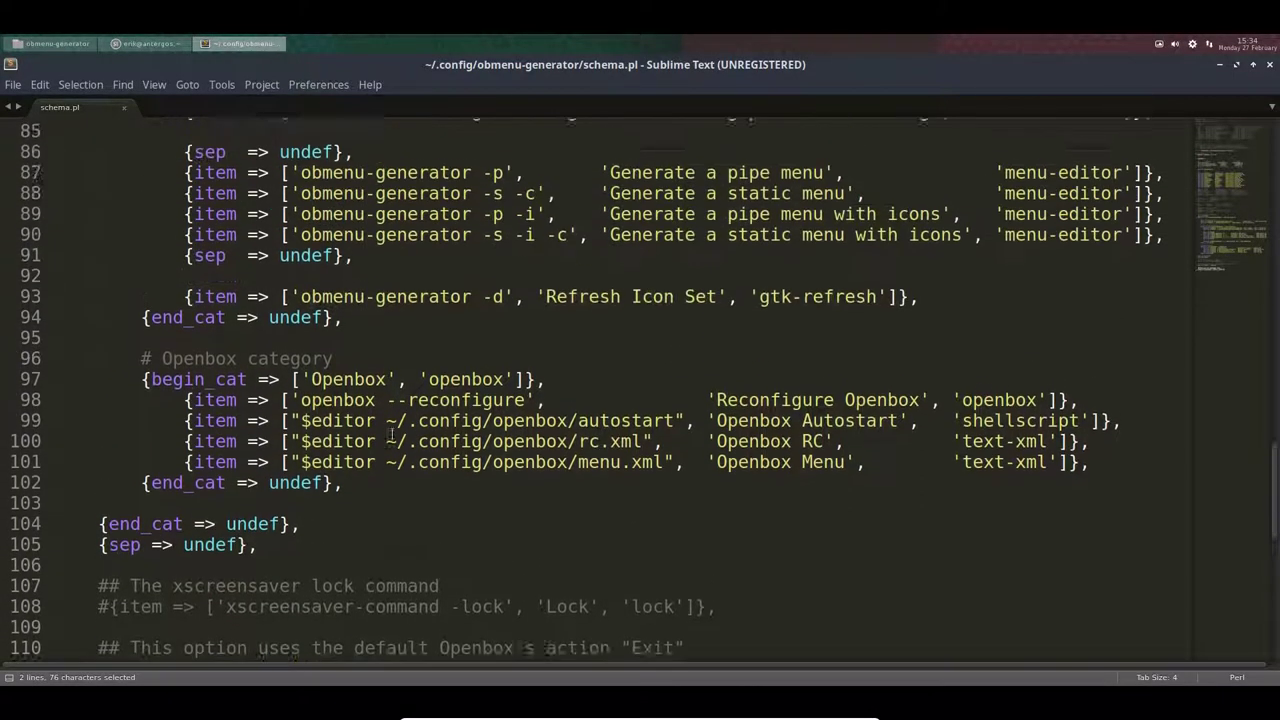
{"action": "scroll", "coordinate": [391, 433], "scroll_direction": "up", "scroll_amount": 9}
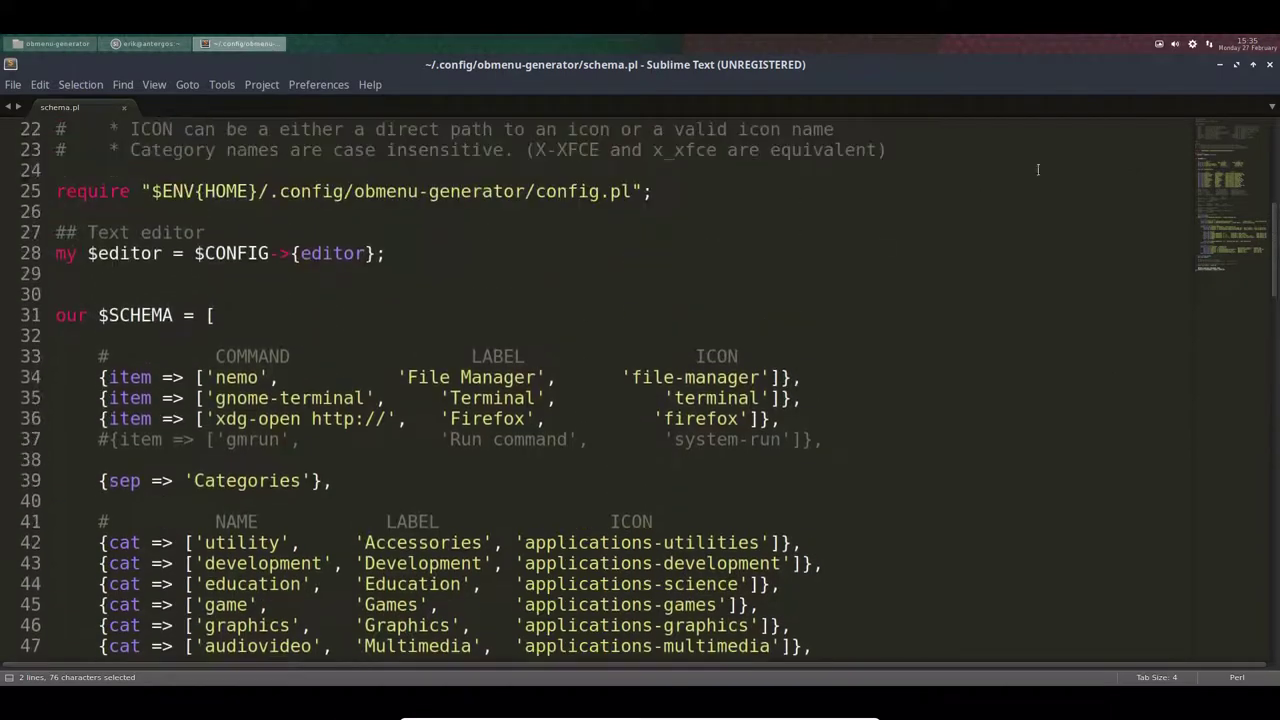
{"action": "left_click", "coordinate": [1269, 64]}
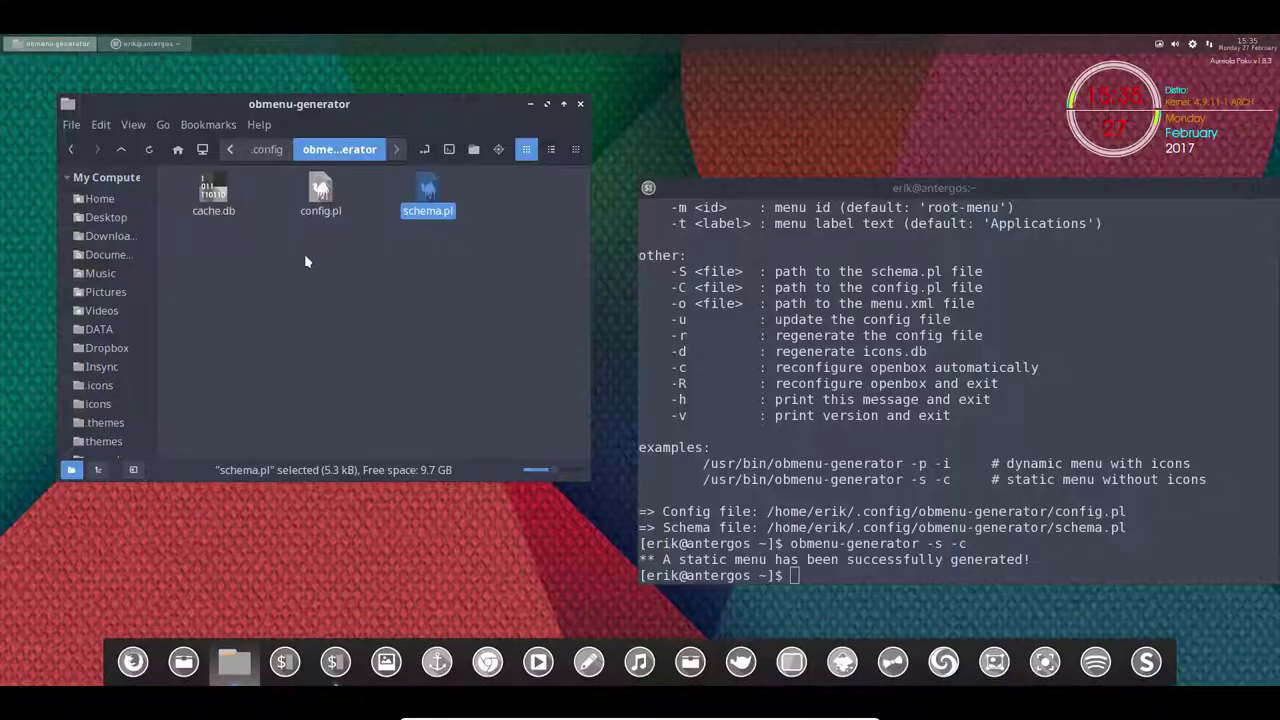
Step: Generate a static menu with icons through the Obmenu-Generator entries of the Openbox desktop menu's Advanced Settings
{"action": "left_click_drag", "start_coordinate": [290, 254], "coordinate": [462, 205]}
{"action": "right_click", "coordinate": [389, 562]}
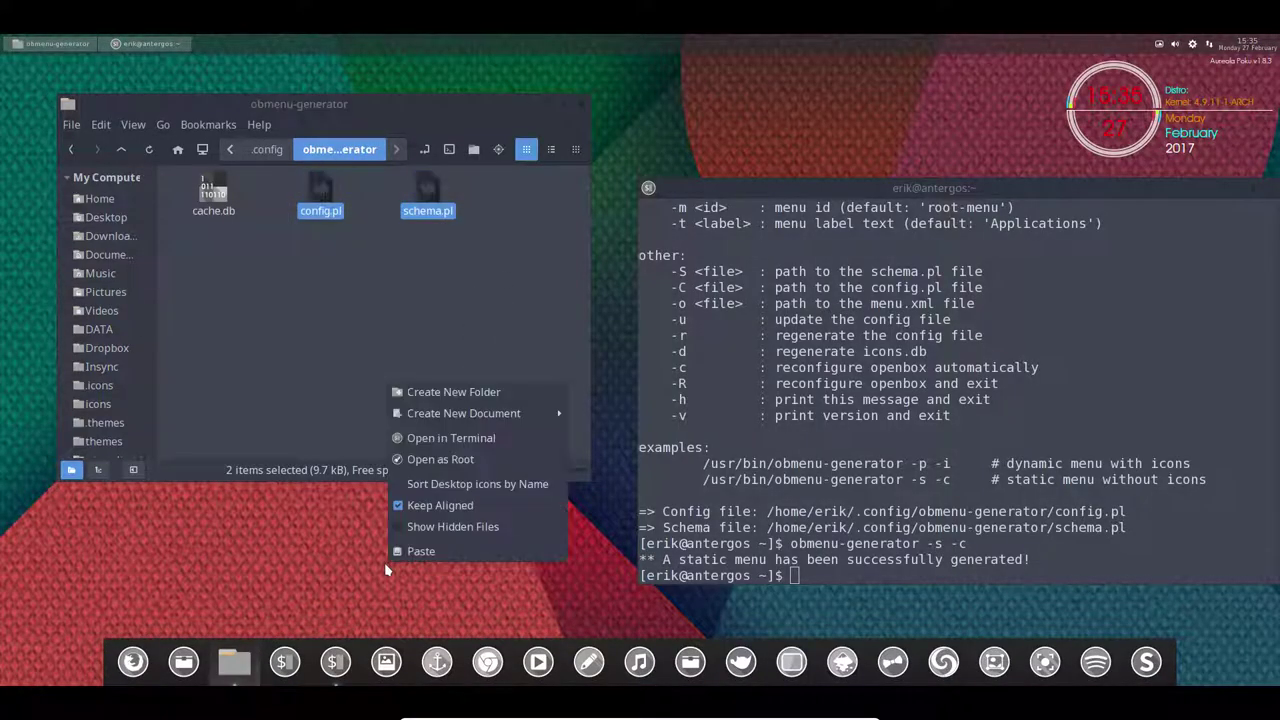
{"action": "left_click", "coordinate": [481, 590]}
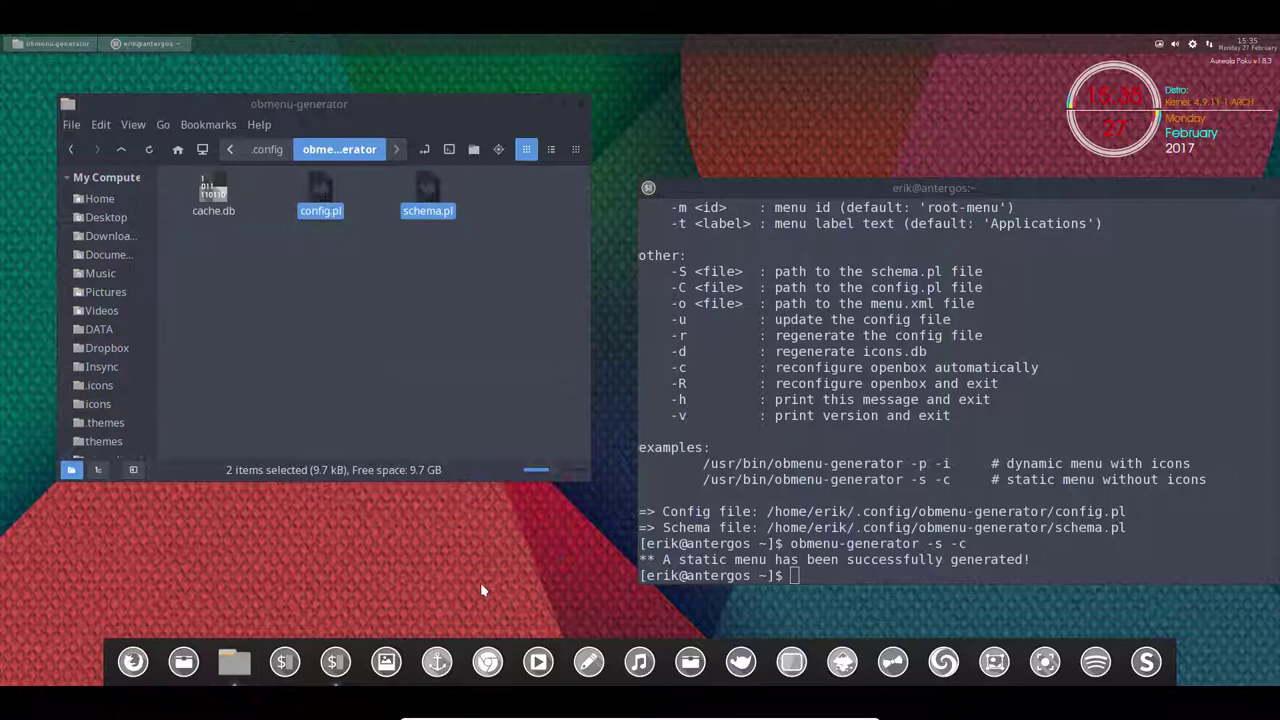
{"action": "right_click", "coordinate": [372, 585]}
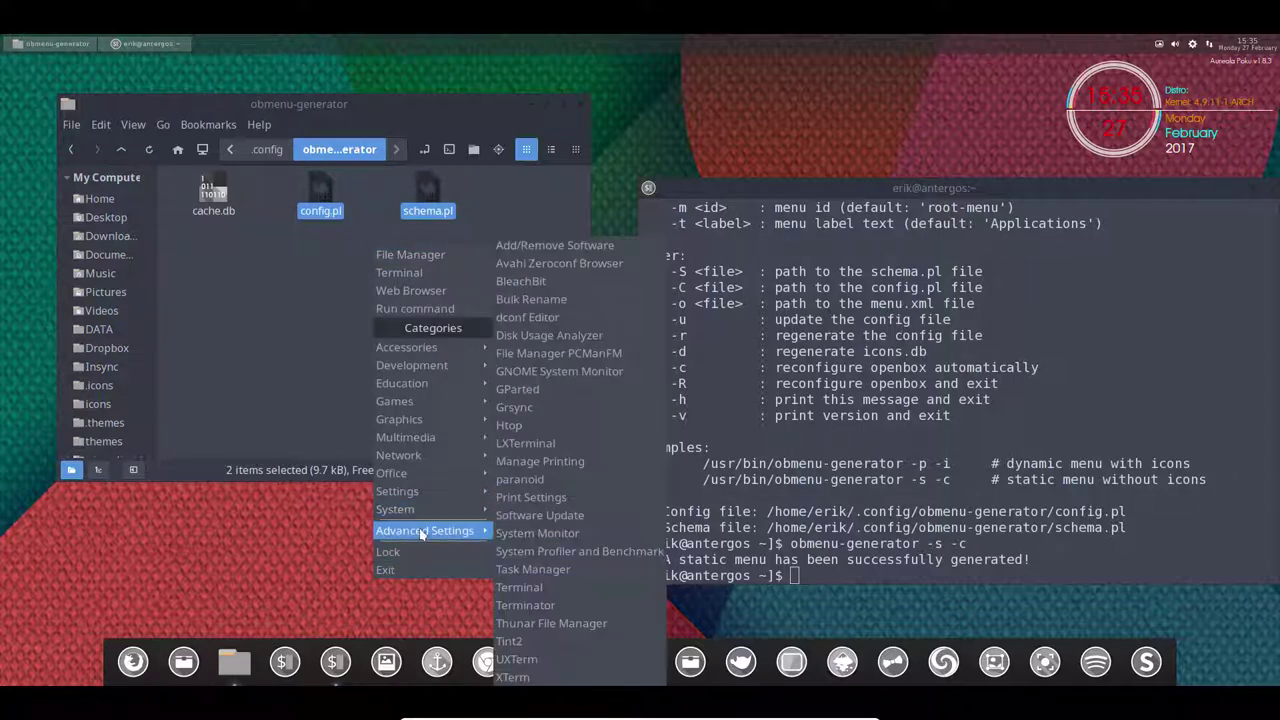
{"action": "mouse_move", "coordinate": [421, 534]}
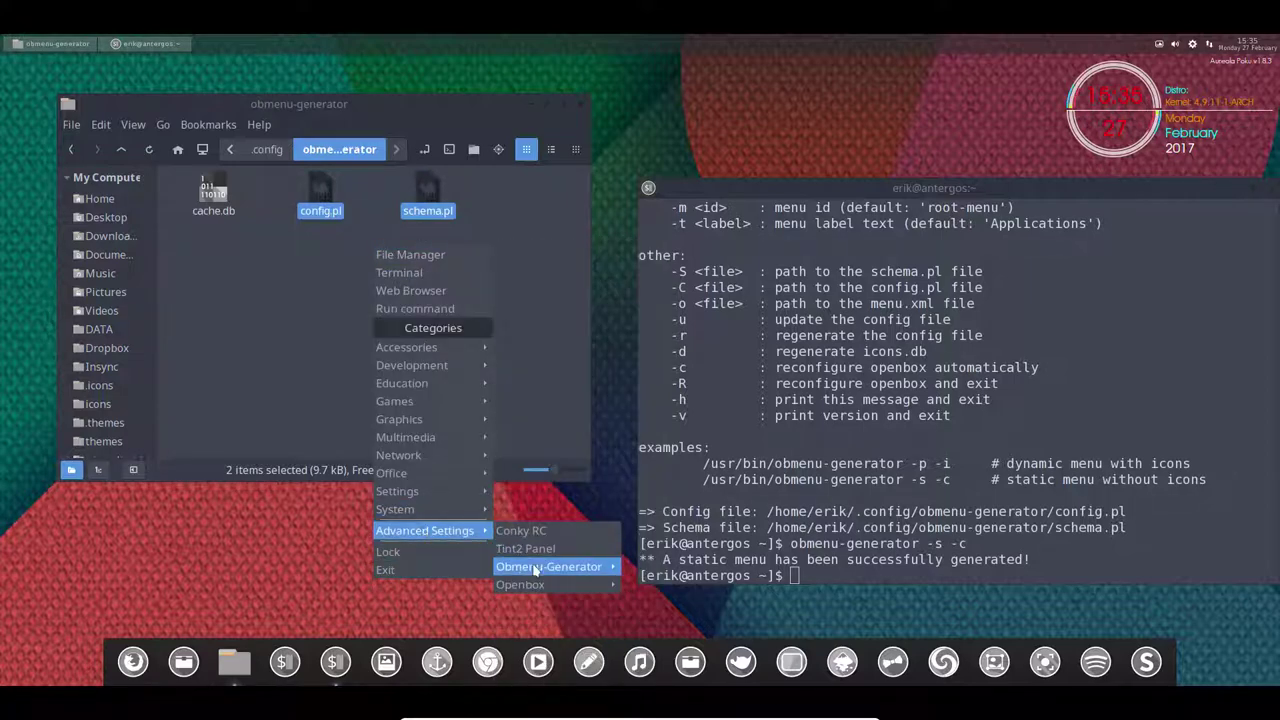
{"action": "mouse_move", "coordinate": [540, 566]}
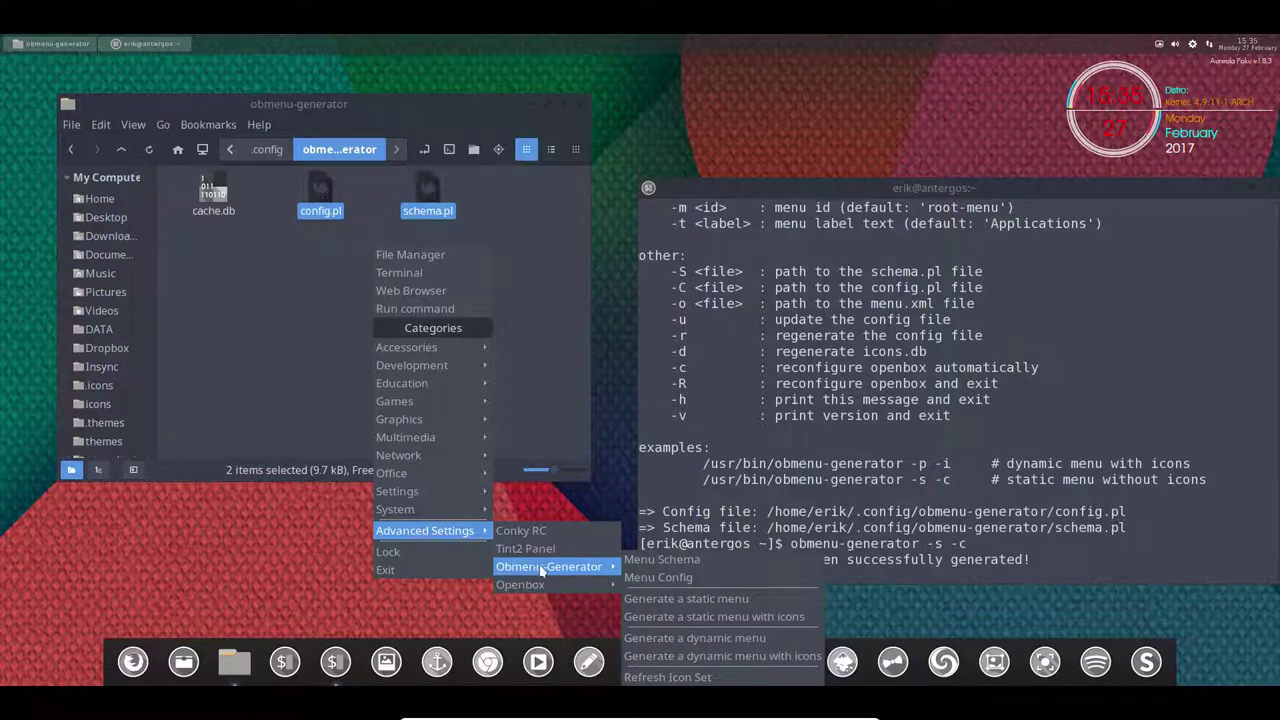
{"action": "left_click", "coordinate": [741, 619]}
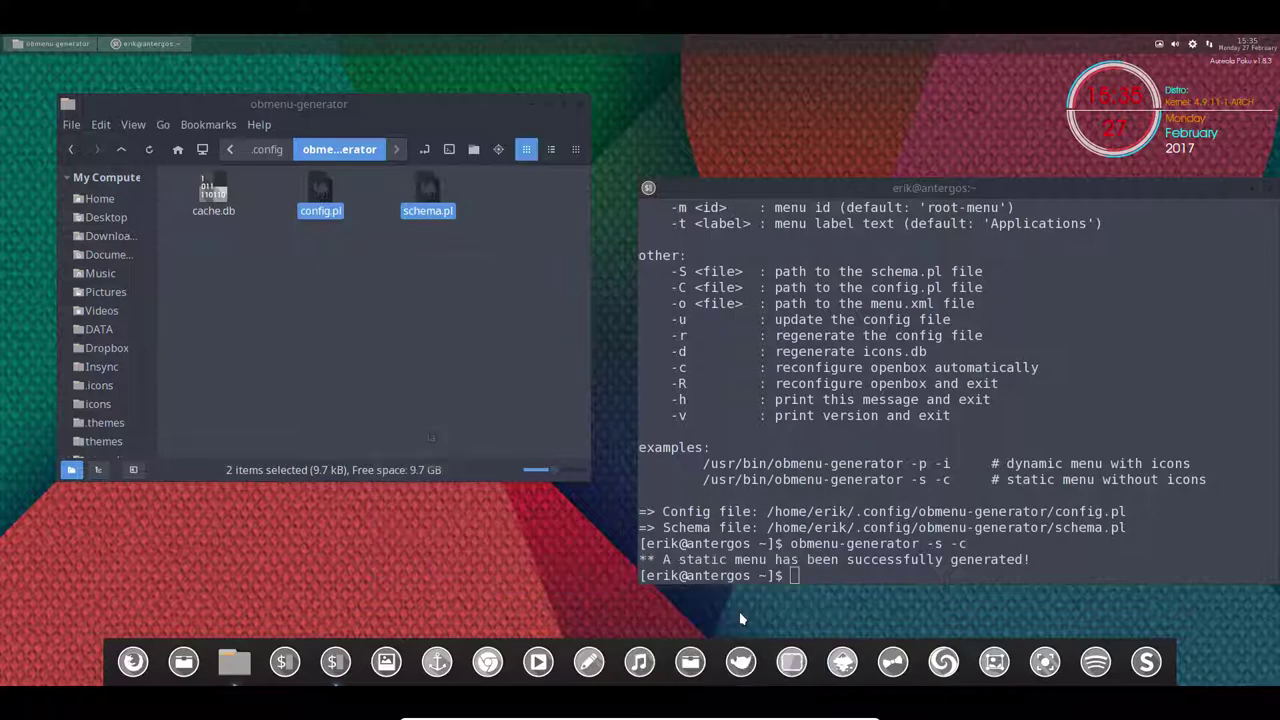
Step: Test the oblogout Exit entry, the lower of the two in the regenerated Openbox menu, and cancel the logout screen
{"action": "right_click", "coordinate": [428, 531]}
{"action": "left_click", "coordinate": [437, 569]}
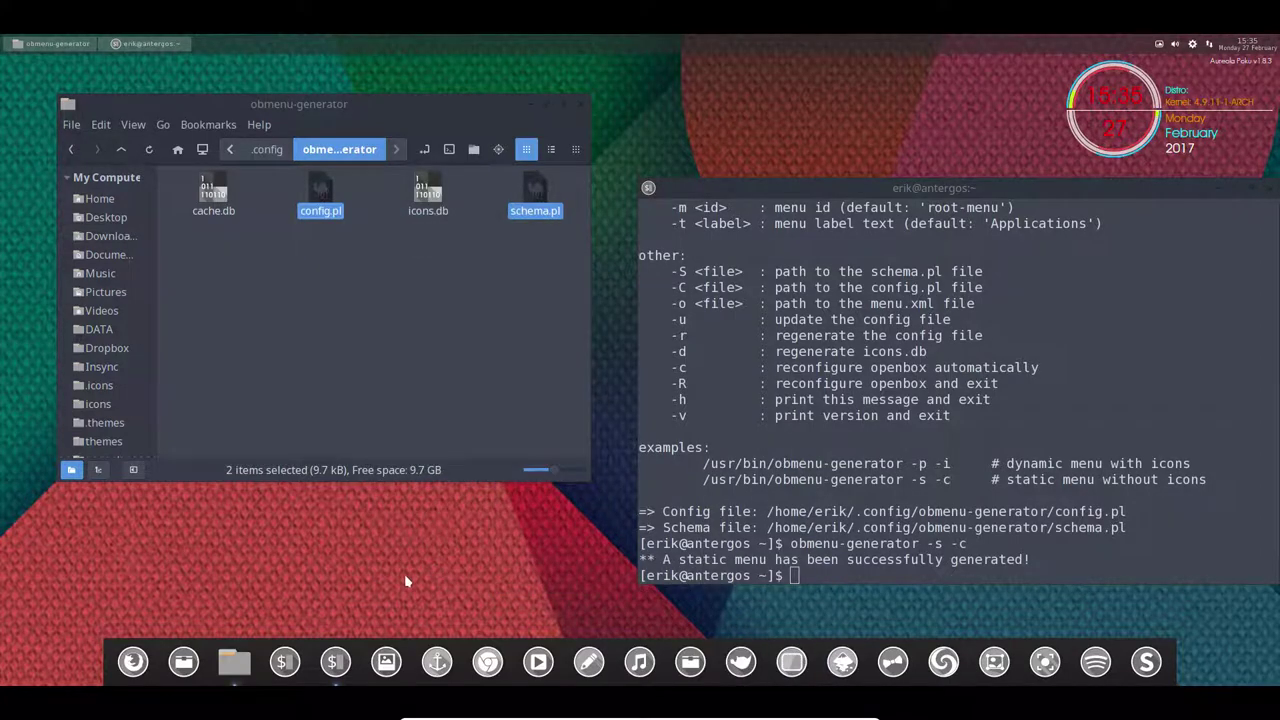
{"action": "right_click", "coordinate": [416, 558]}
{"action": "left_click", "coordinate": [325, 553]}
{"action": "key", "text": "super+space"}
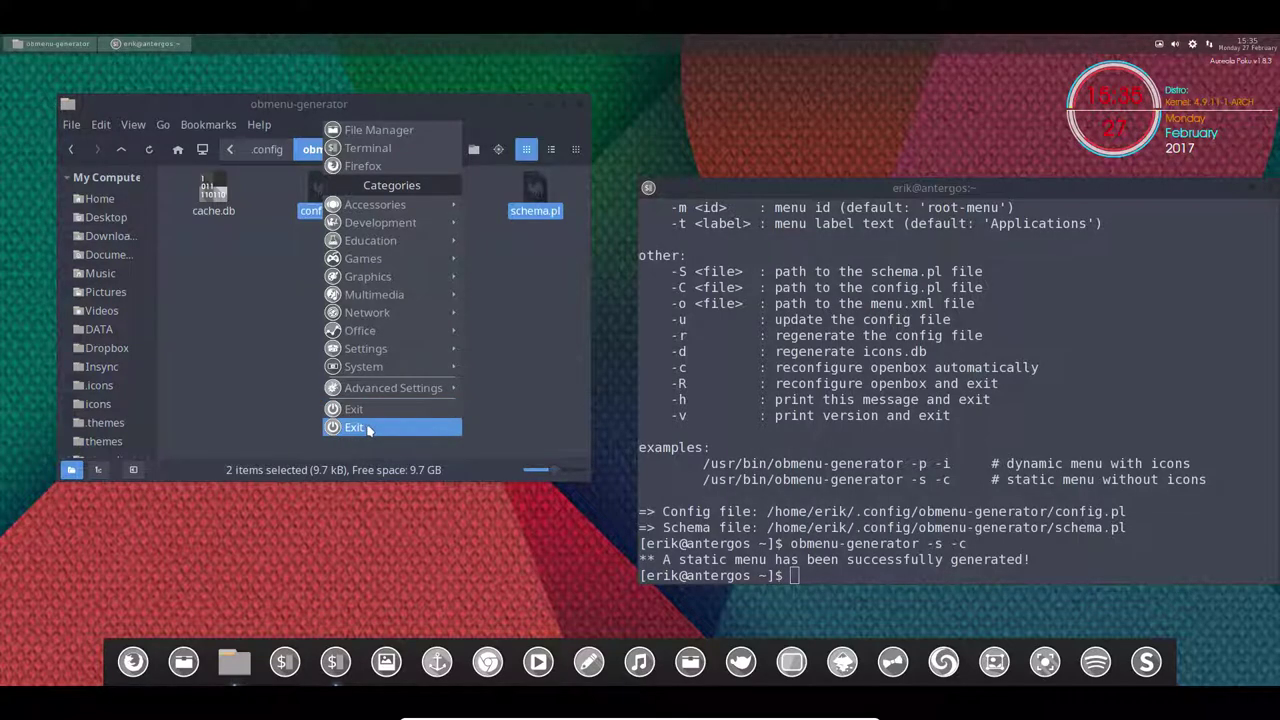
{"action": "left_click", "coordinate": [366, 429]}
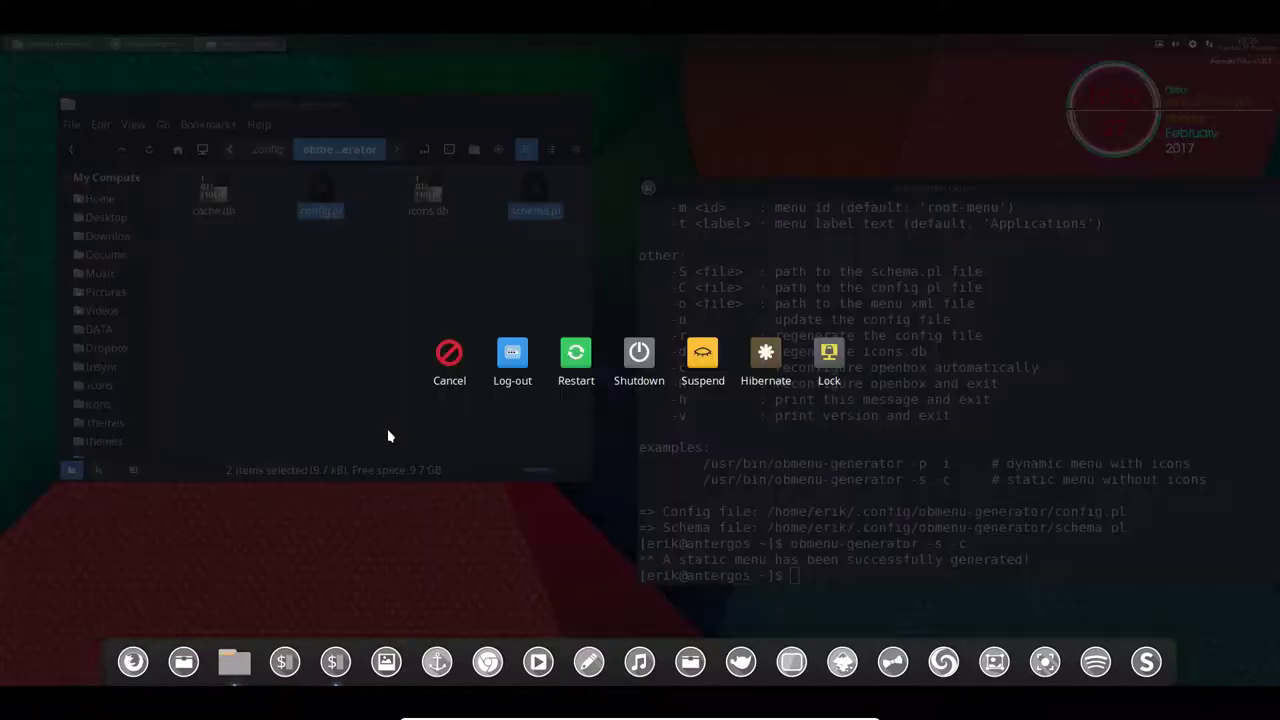
{"action": "left_click", "coordinate": [449, 362]}
Step: Test the default Openbox Exit entry in the desktop menu and cancel exiting Openbox
{"action": "right_click", "coordinate": [390, 540]}
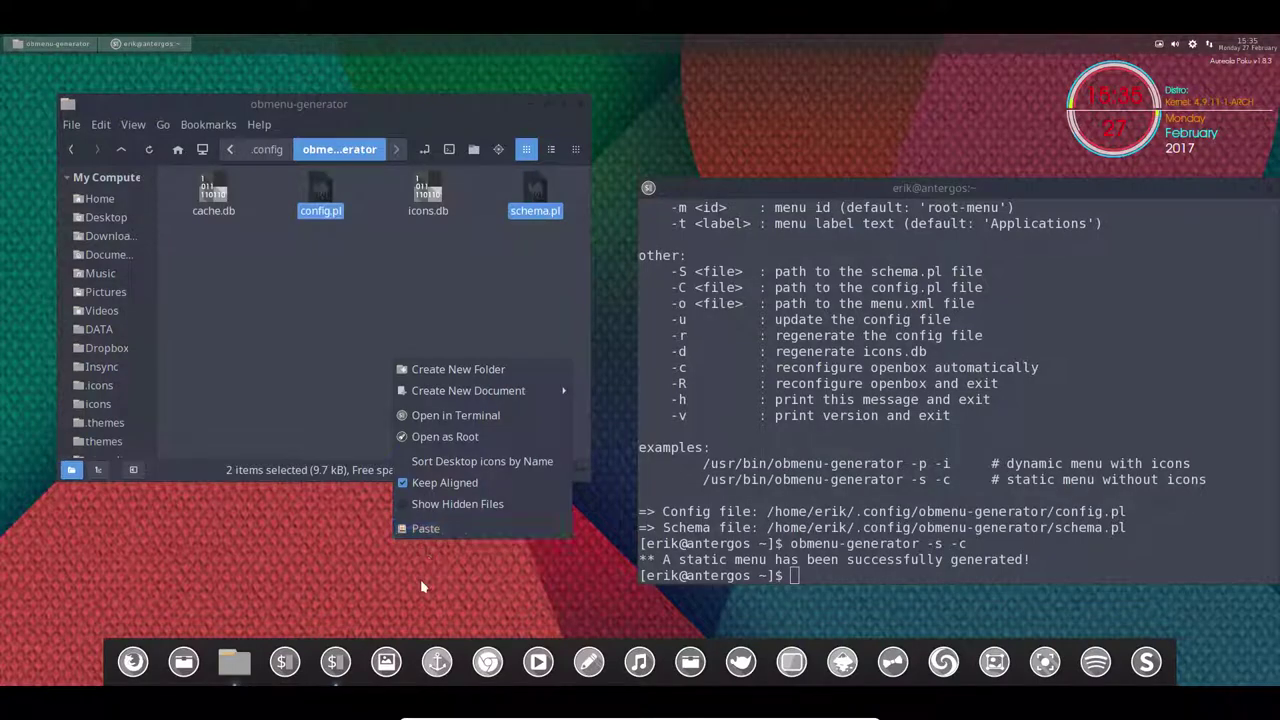
{"action": "left_click", "coordinate": [420, 586]}
{"action": "right_click", "coordinate": [423, 586]}
{"action": "left_click", "coordinate": [446, 548]}
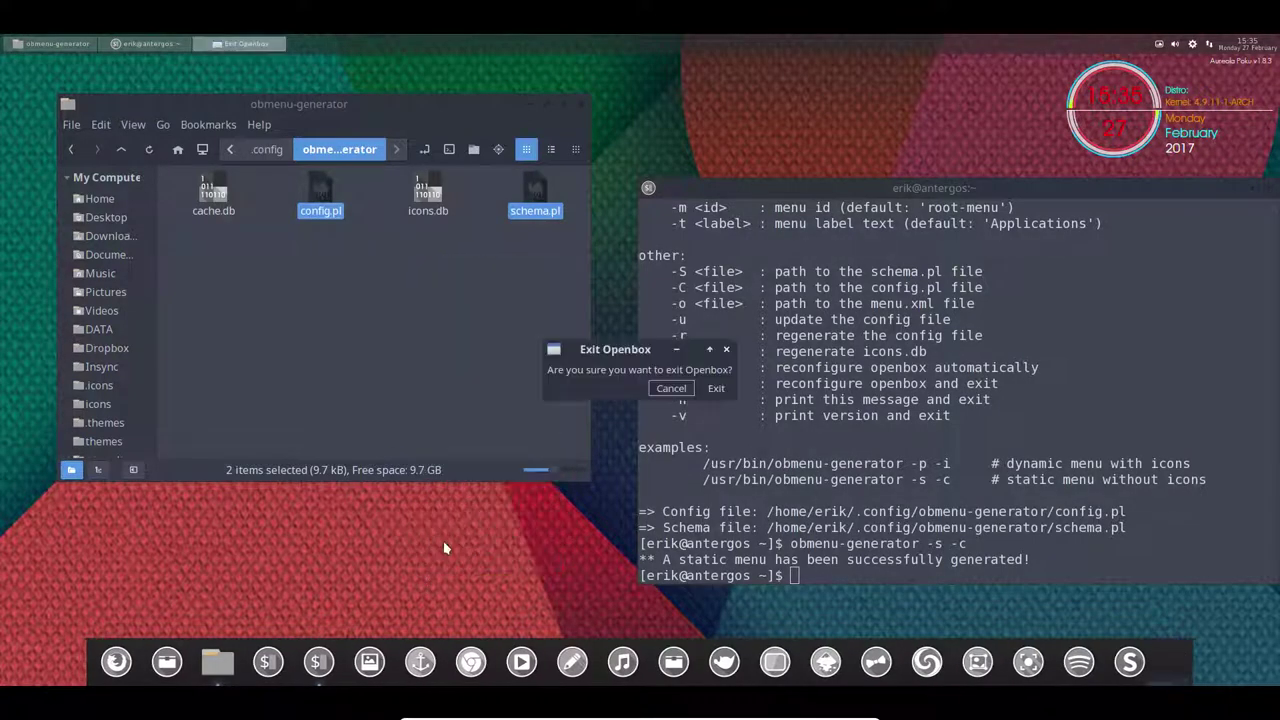
{"action": "left_click", "coordinate": [670, 389]}
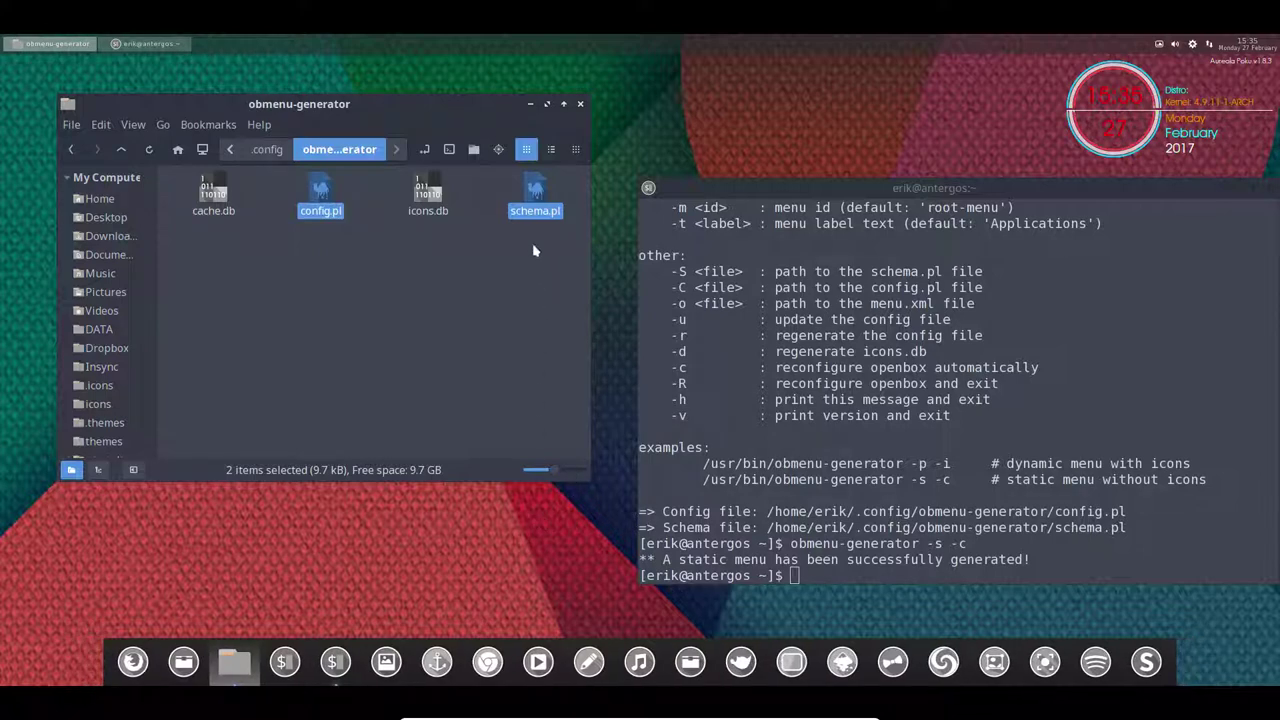
Step: Reopen schema.pl and comment out the oblogout Exit item on line 114
{"action": "double_click", "coordinate": [533, 200]}
{"action": "scroll", "coordinate": [493, 440], "scroll_direction": "down", "scroll_amount": 20}
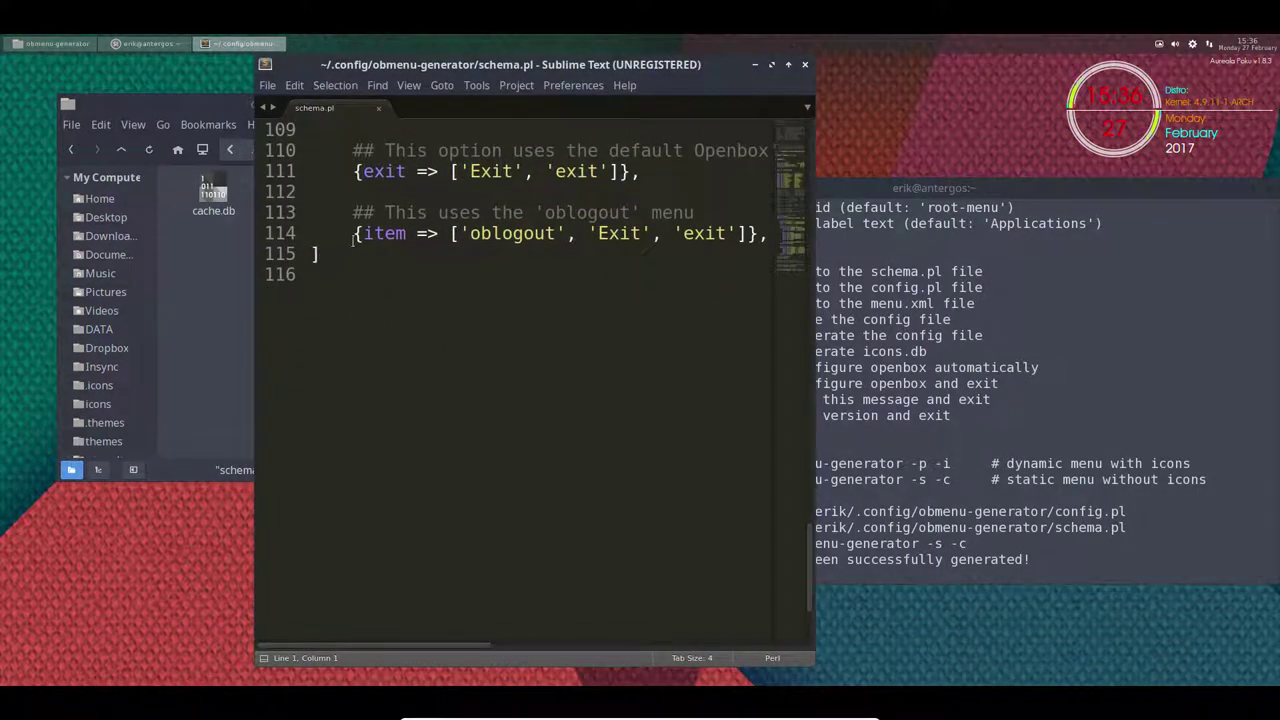
{"action": "left_click", "coordinate": [353, 240]}
{"action": "type", "text": "#"}
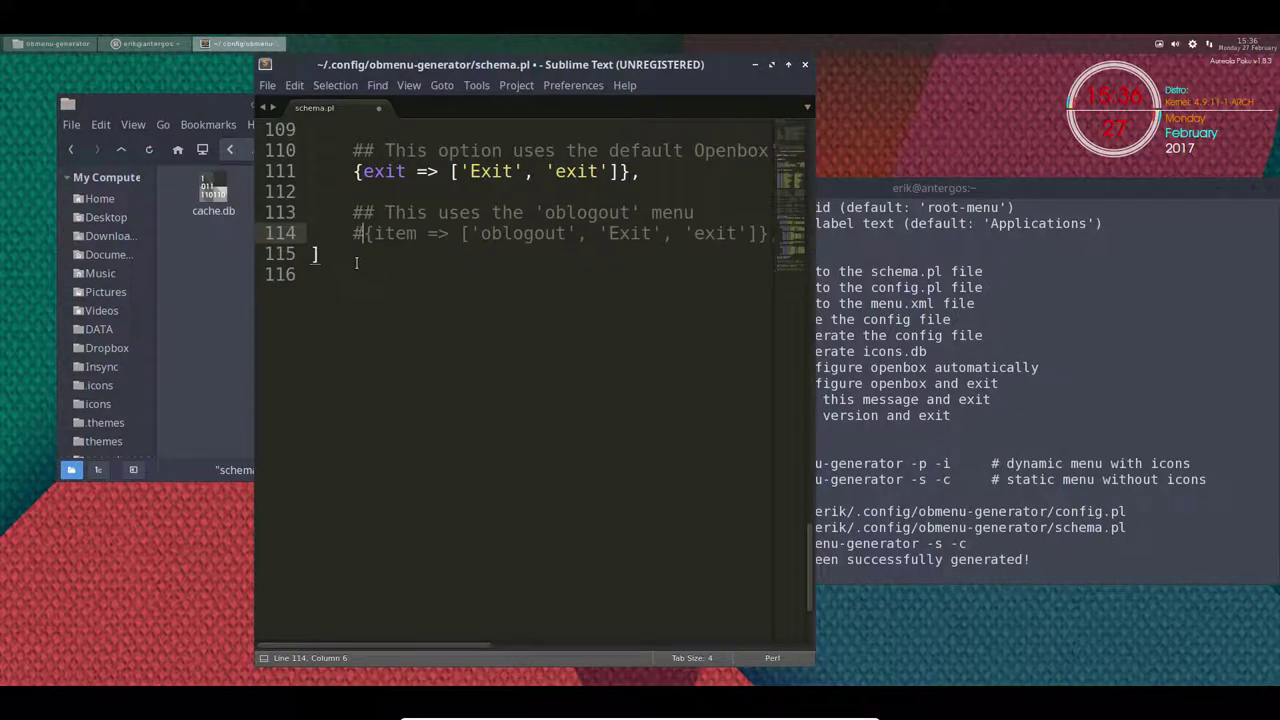
Step: Save and close schema.pl, then generate a static menu with icons from the Obmenu-Generator submenu under Advanced Settings in the Openbox menu
{"action": "key", "text": "ctrl+s"}
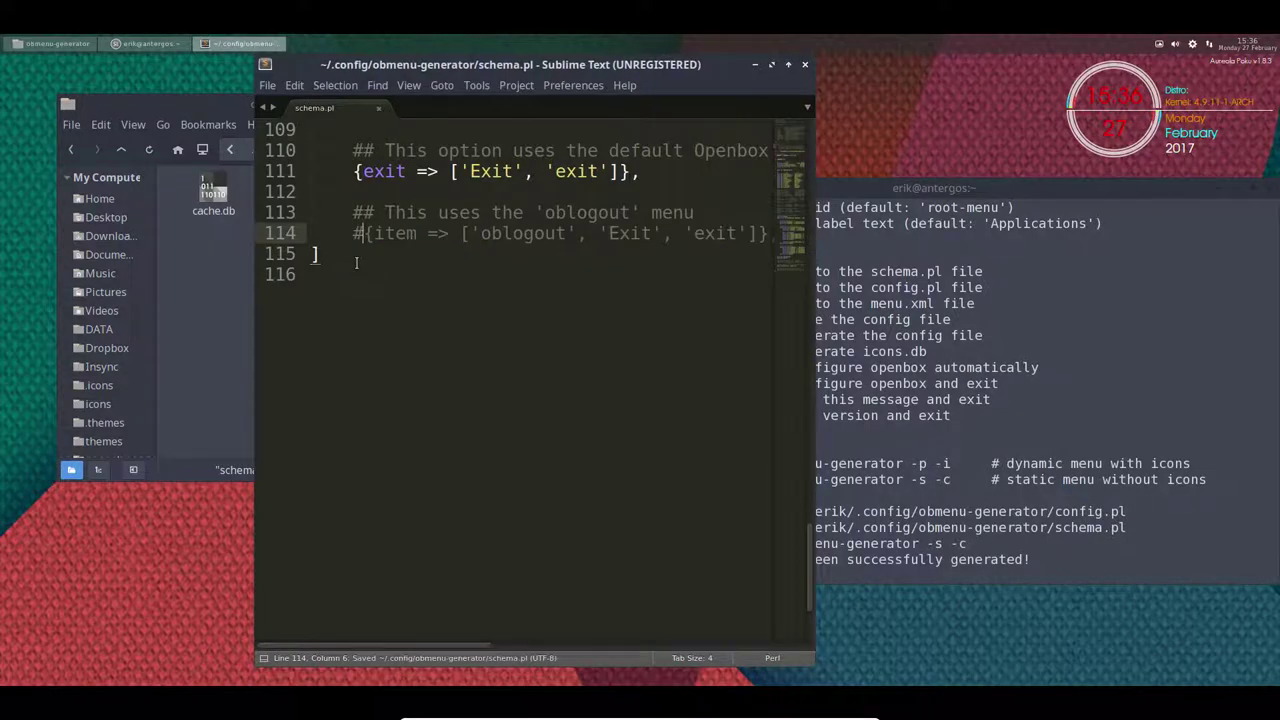
{"action": "left_click", "coordinate": [805, 65]}
{"action": "right_click", "coordinate": [434, 546]}
{"action": "left_click", "coordinate": [389, 550]}
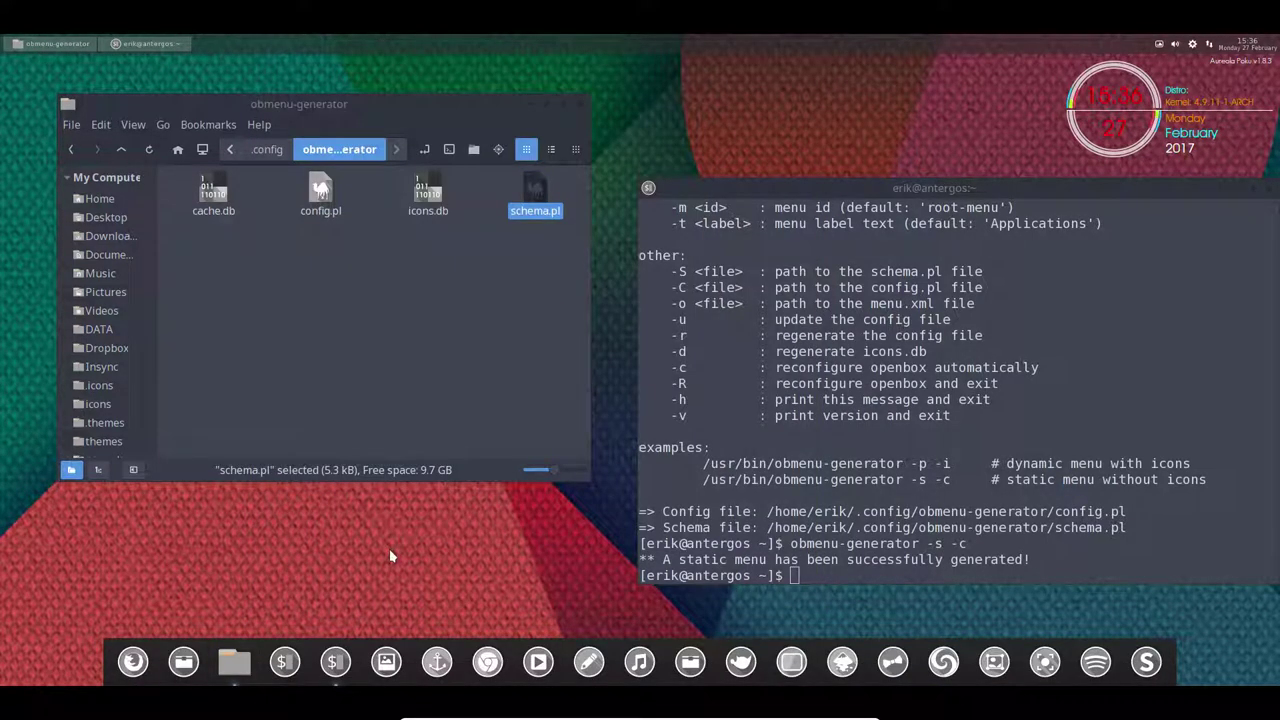
{"action": "key", "text": "super+space"}
{"action": "left_click", "coordinate": [376, 568]}
{"action": "right_click", "coordinate": [377, 566]}
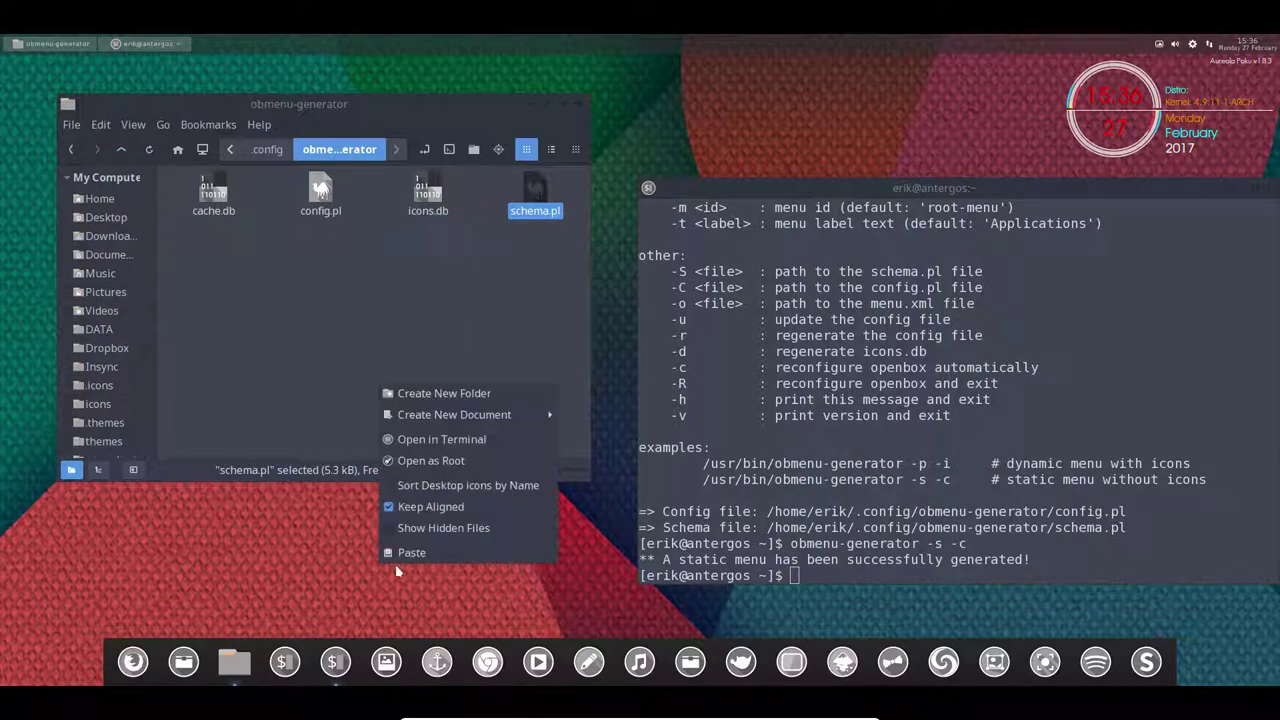
{"action": "left_click", "coordinate": [388, 598]}
{"action": "key", "text": "super+space"}
{"action": "mouse_move", "coordinate": [485, 550]}
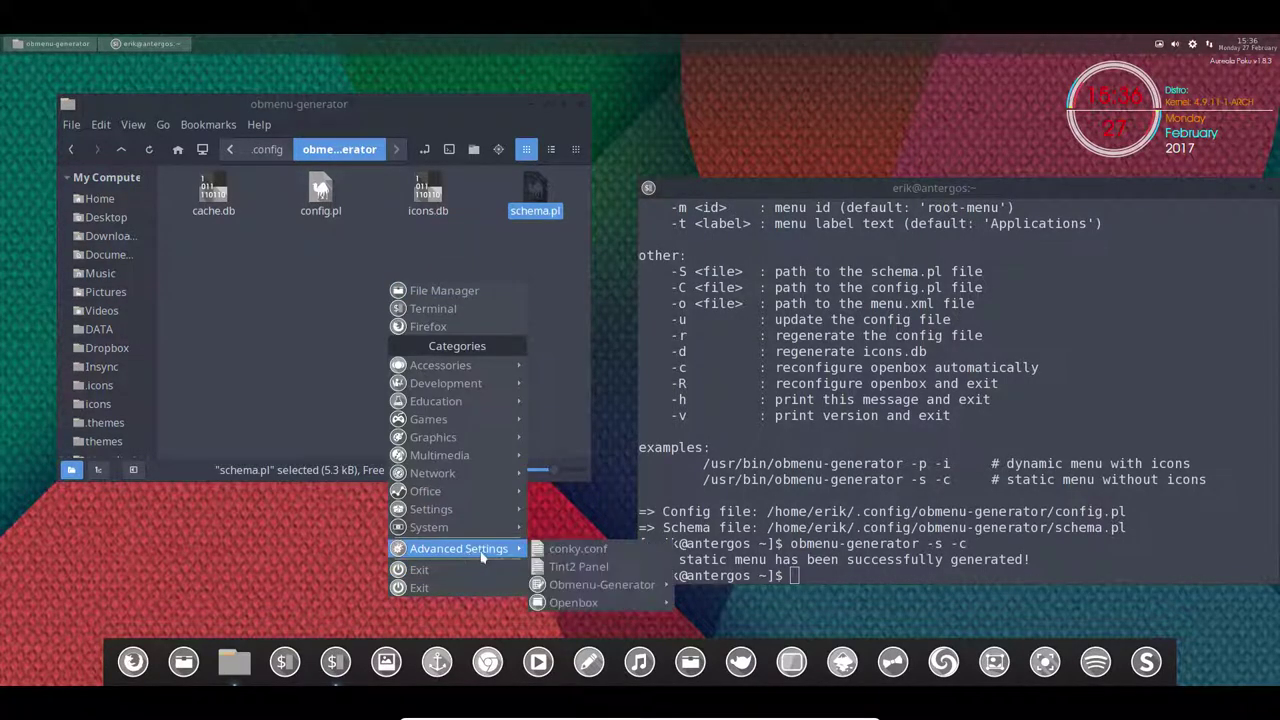
{"action": "mouse_move", "coordinate": [572, 590]}
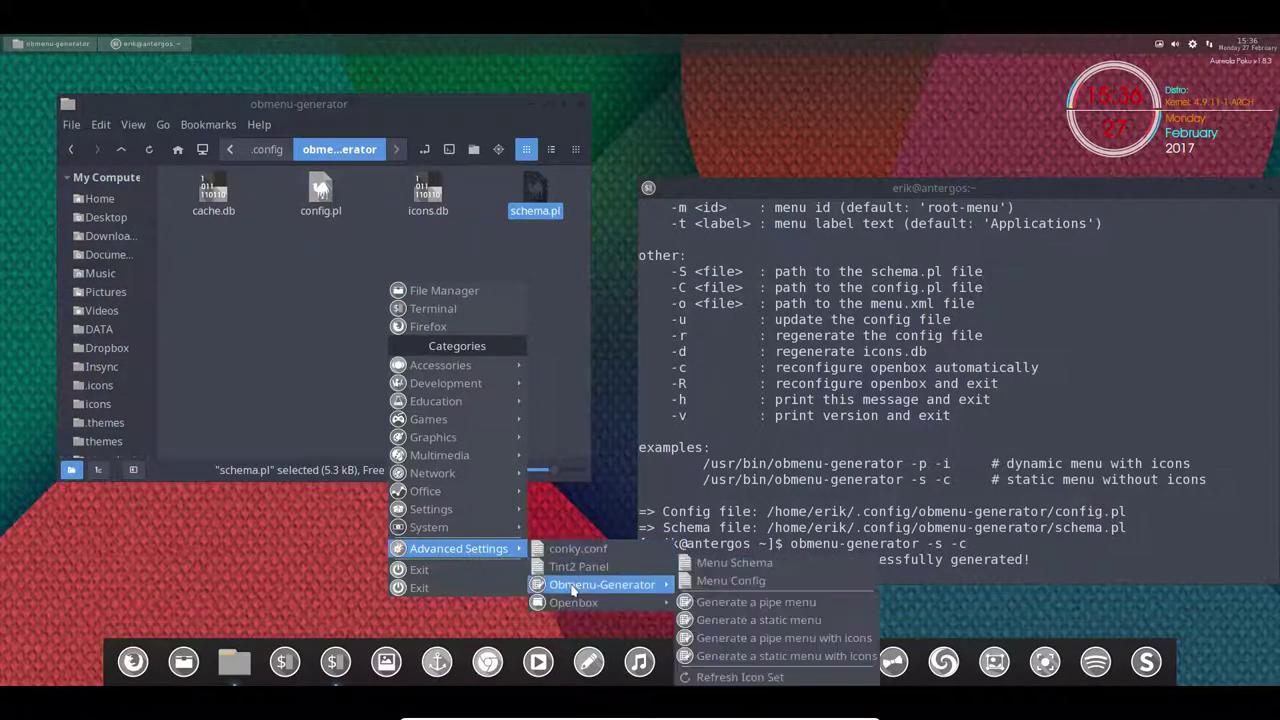
{"action": "left_click", "coordinate": [808, 658]}
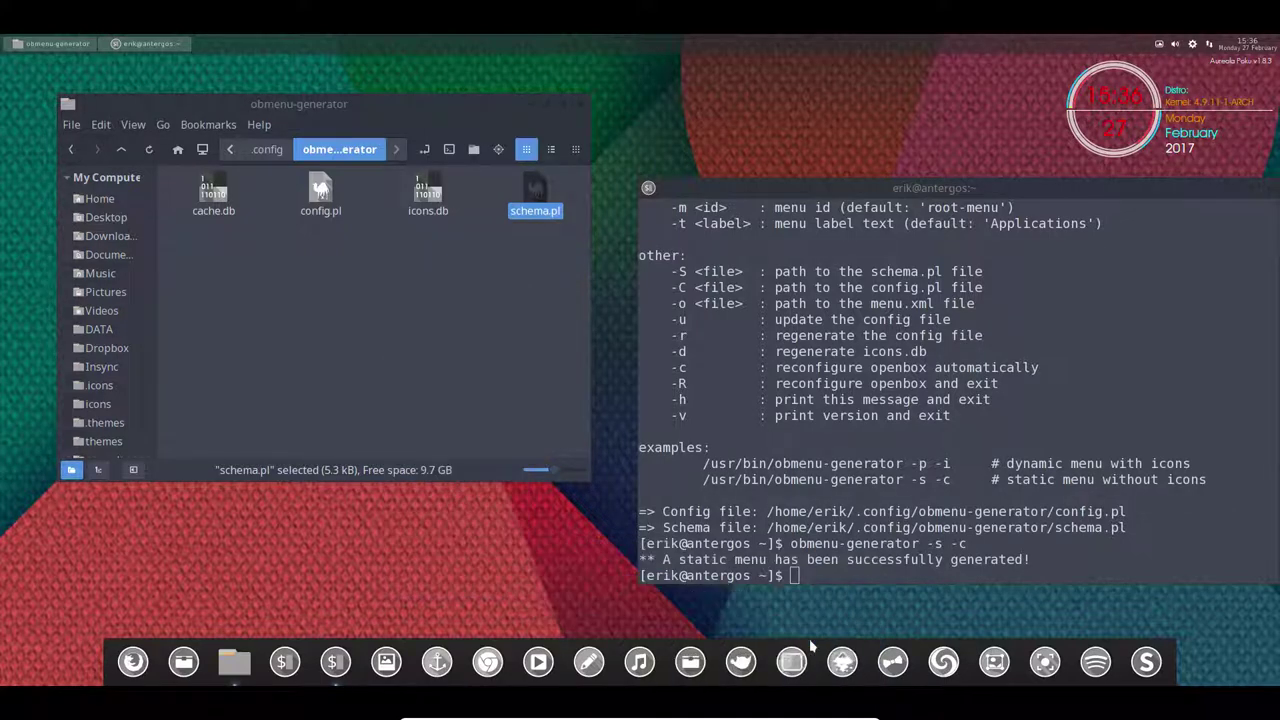
Step: Test the Exit entry of the Openbox desktop menu and cancel the Exit Openbox dialog
{"action": "right_click", "coordinate": [391, 545]}
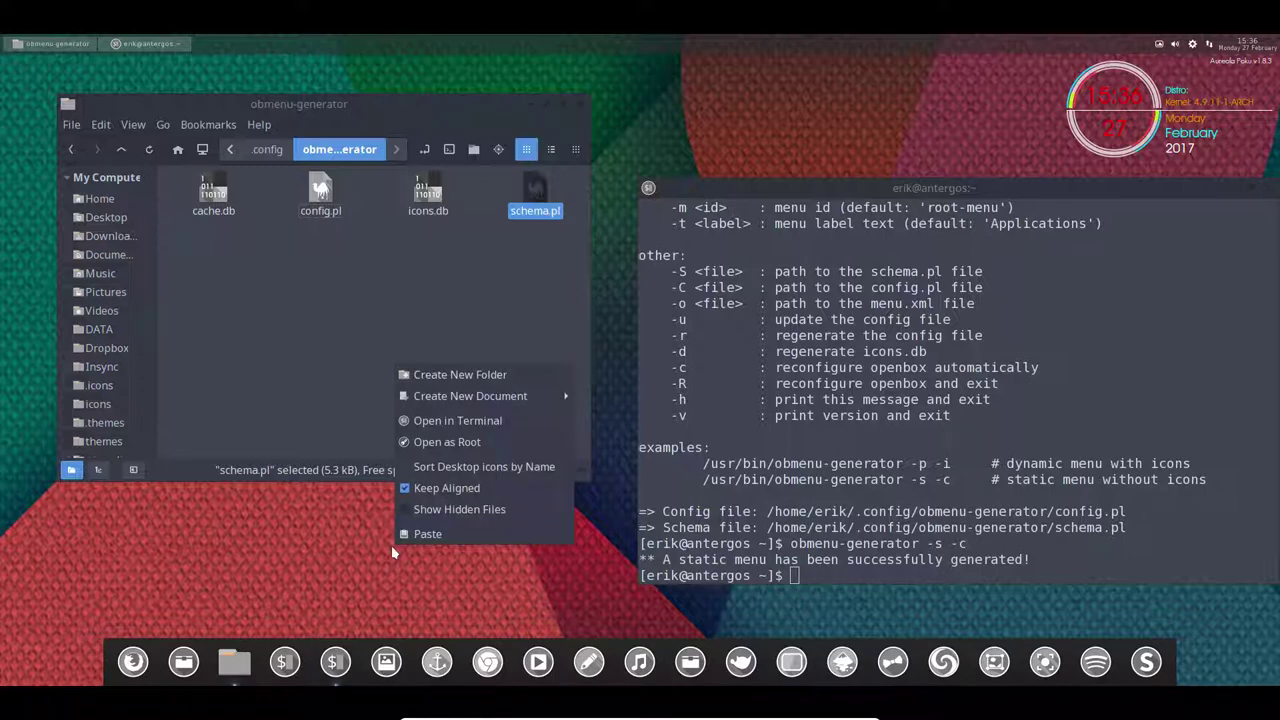
{"action": "left_click", "coordinate": [350, 570]}
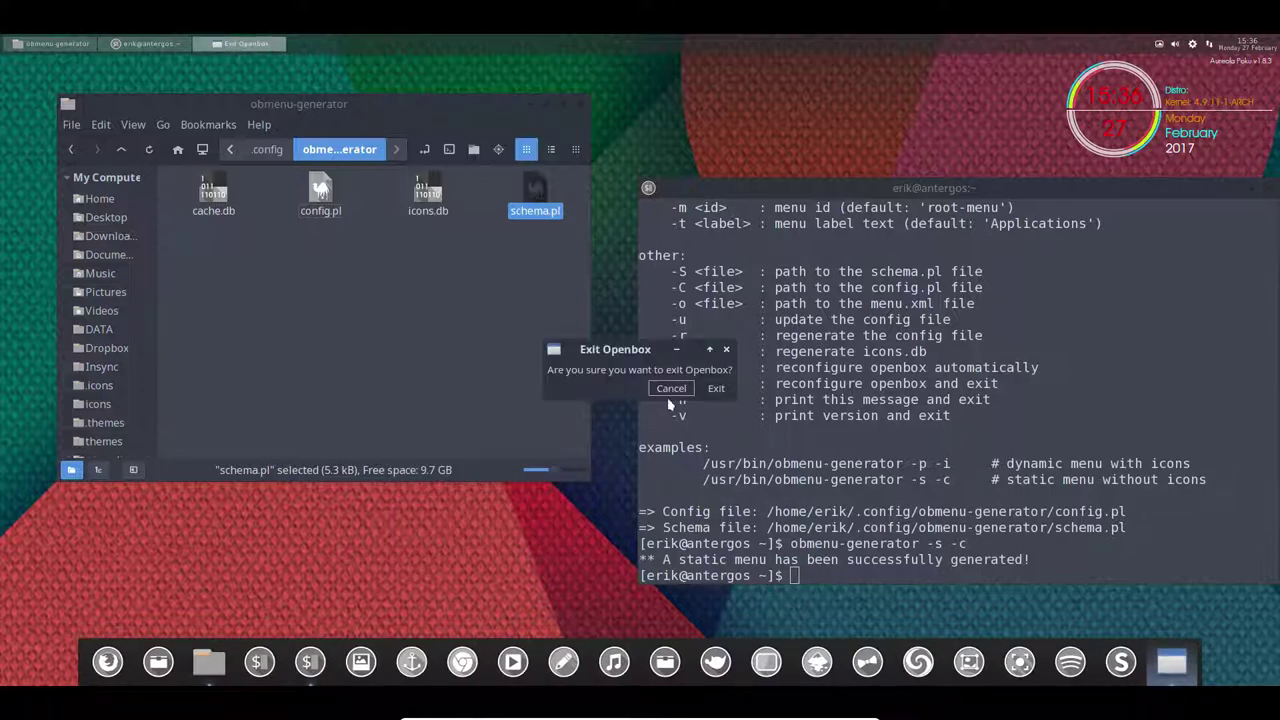
{"action": "left_click", "coordinate": [671, 389]}
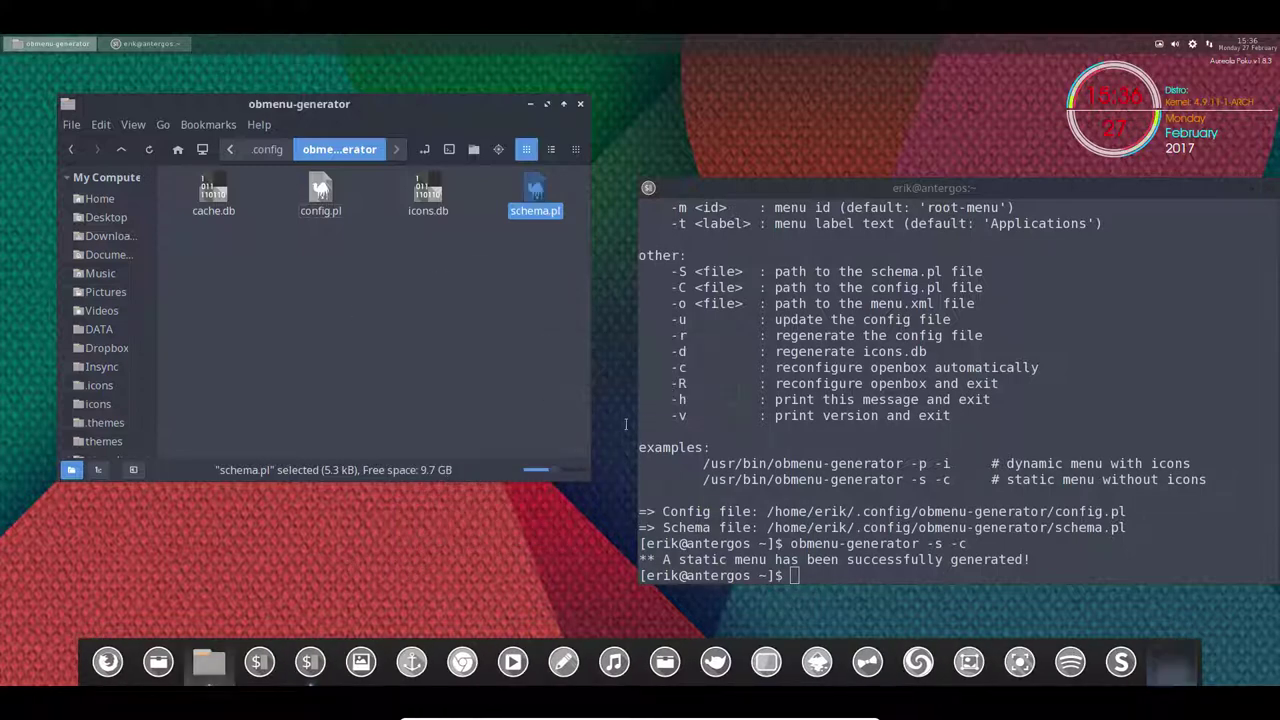
Step: Run the generation of the static menu with icons once more from the Openbox menu's Obmenu-Generator submenu
{"action": "right_click", "coordinate": [418, 542]}
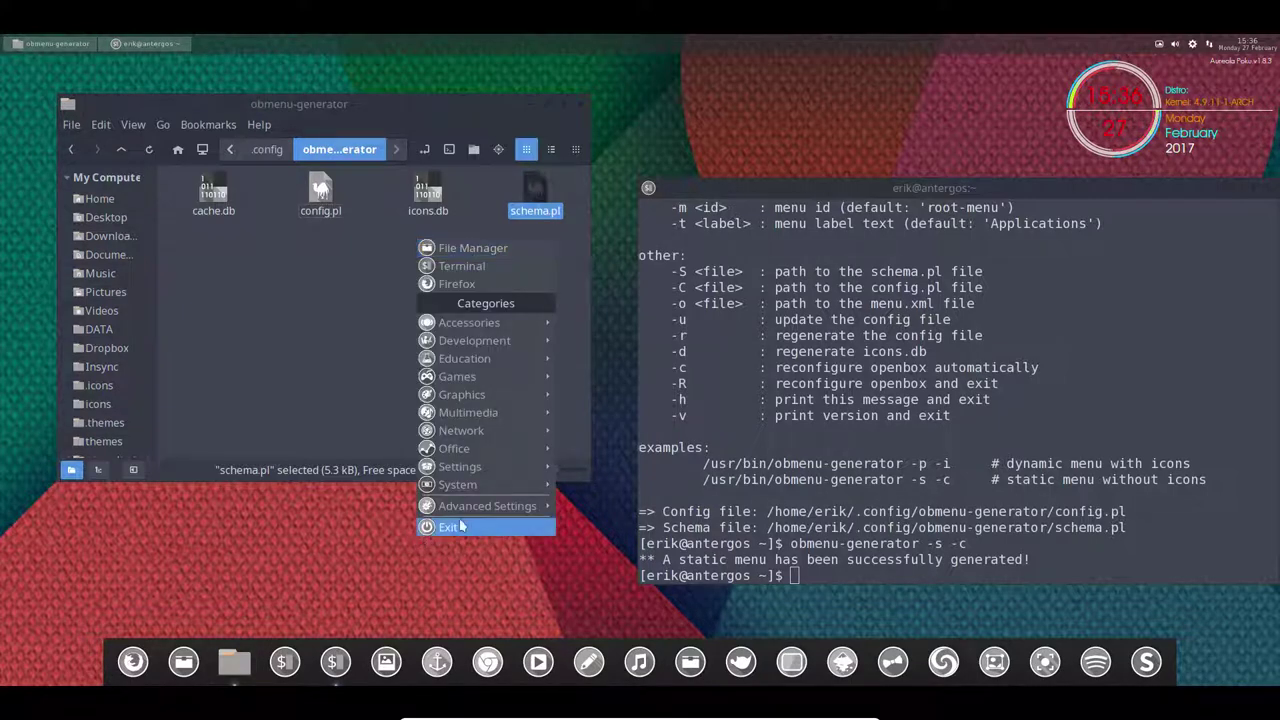
{"action": "mouse_move", "coordinate": [493, 513]}
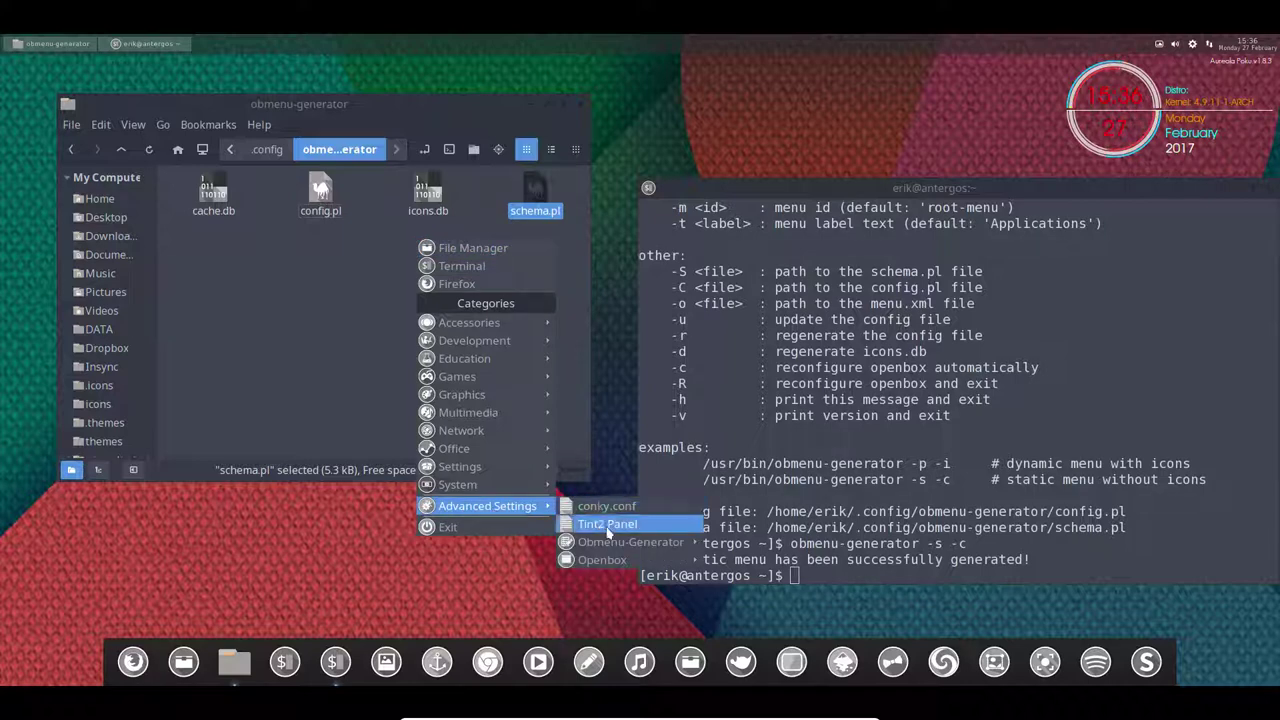
{"action": "mouse_move", "coordinate": [620, 545]}
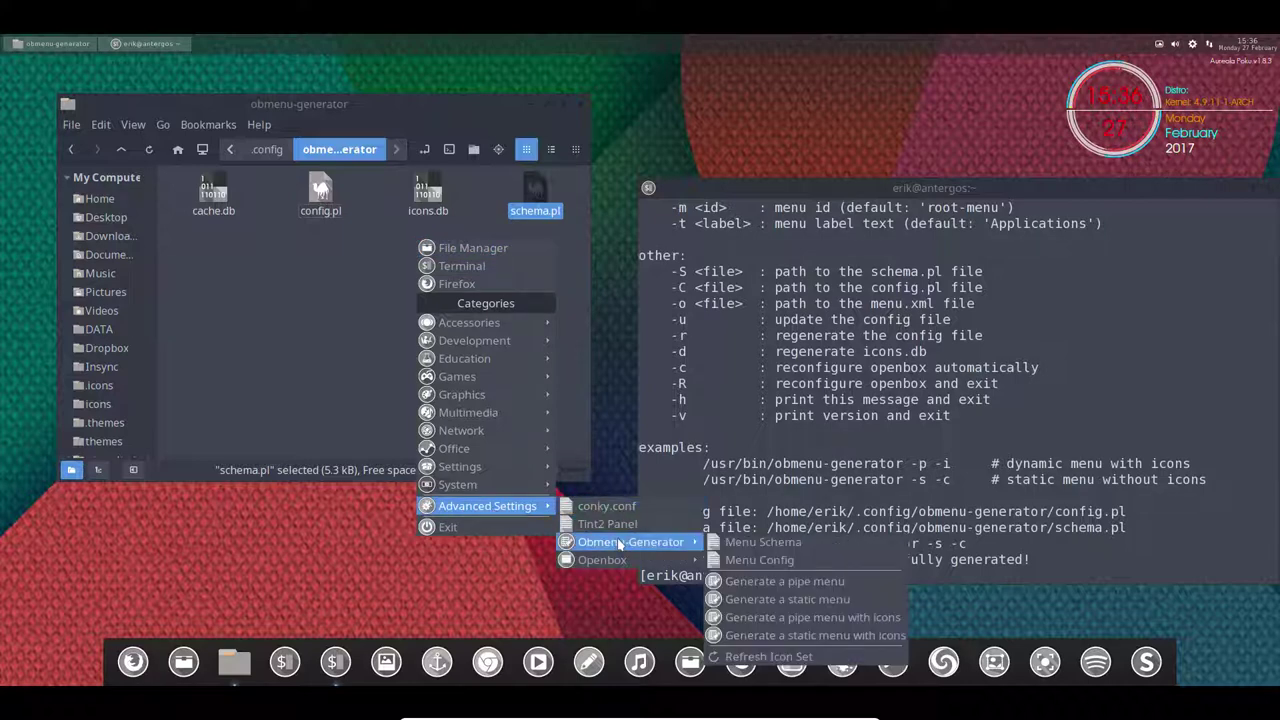
{"action": "left_click", "coordinate": [865, 636]}
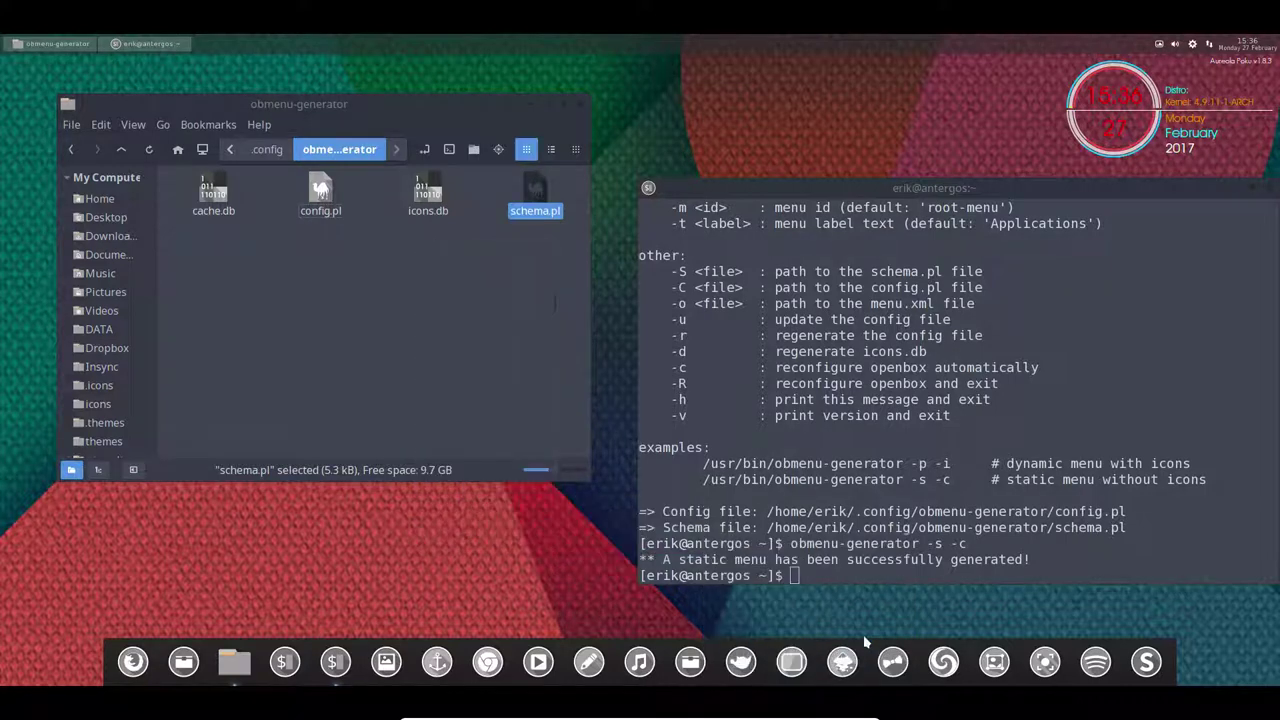
Step: Test the File Manager entry of the regenerated Openbox menu and close the Home window it launches
{"action": "right_click", "coordinate": [430, 549]}
{"action": "left_click", "coordinate": [492, 578]}
{"action": "right_click", "coordinate": [477, 593]}
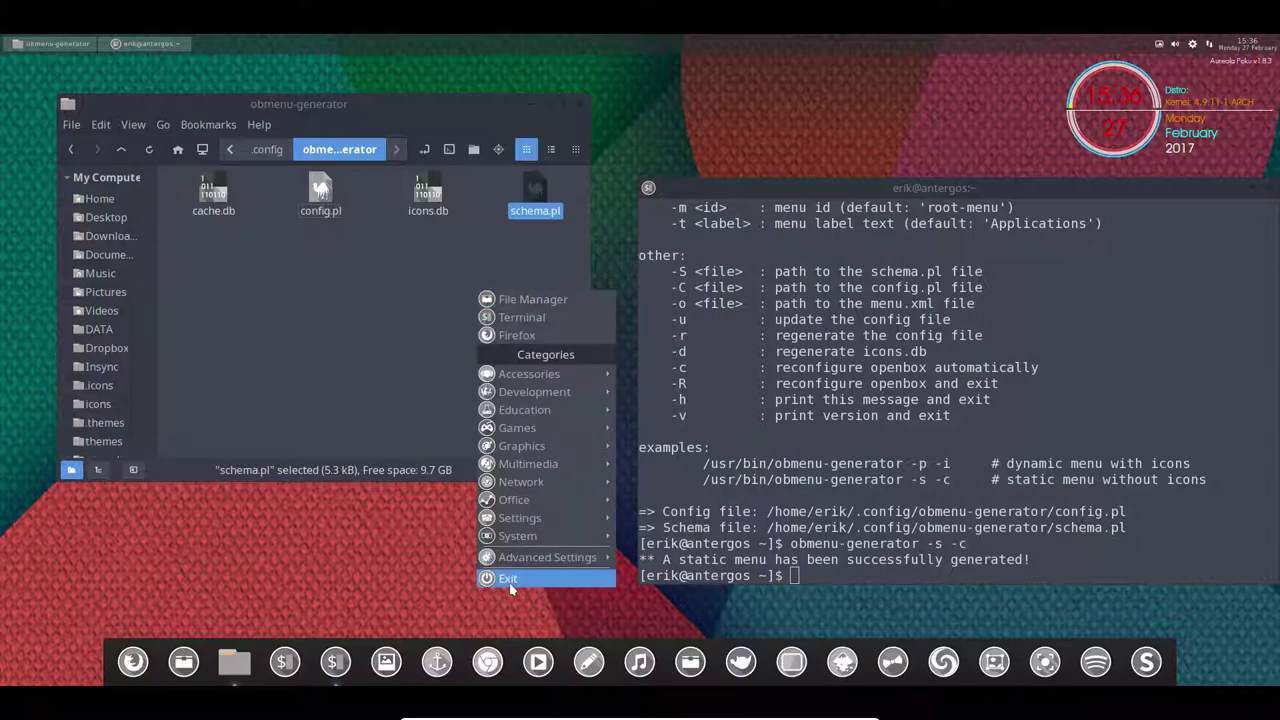
{"action": "left_click", "coordinate": [530, 300]}
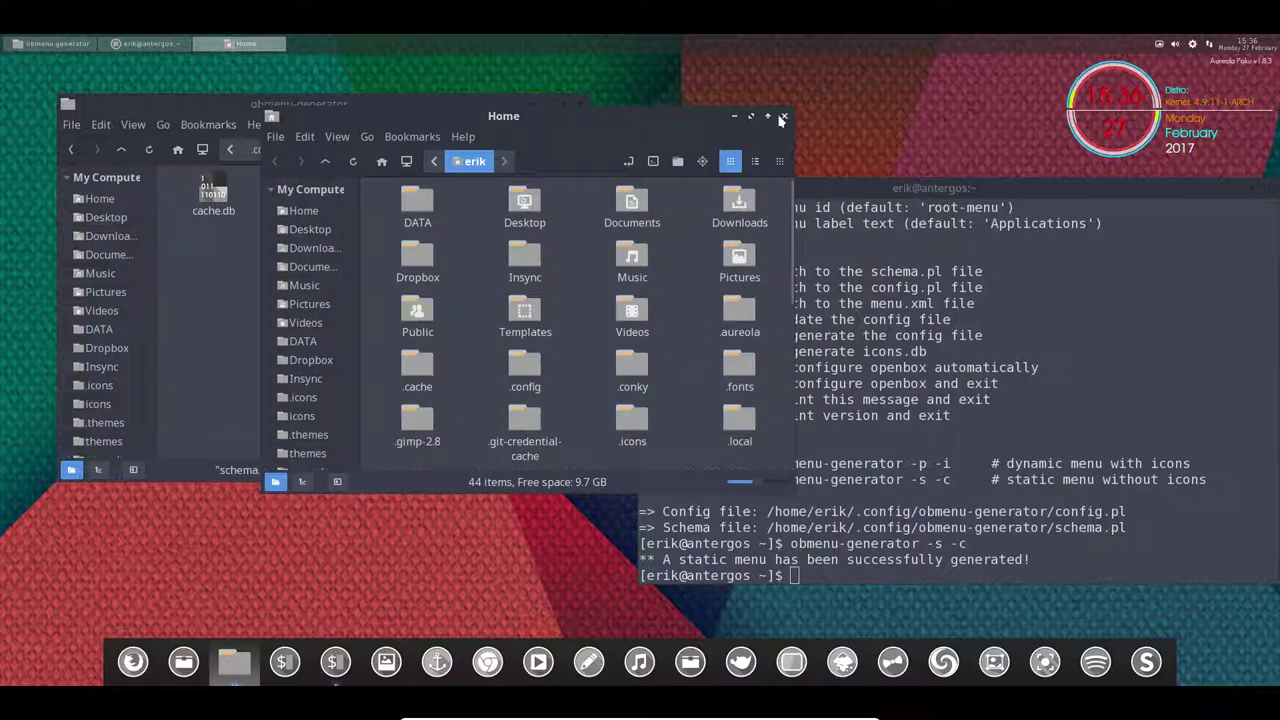
{"action": "left_click", "coordinate": [784, 115]}
Step: Test the Terminal entry of the Openbox menu and close the new terminal window
{"action": "right_click", "coordinate": [310, 530]}
{"action": "left_click", "coordinate": [348, 592]}
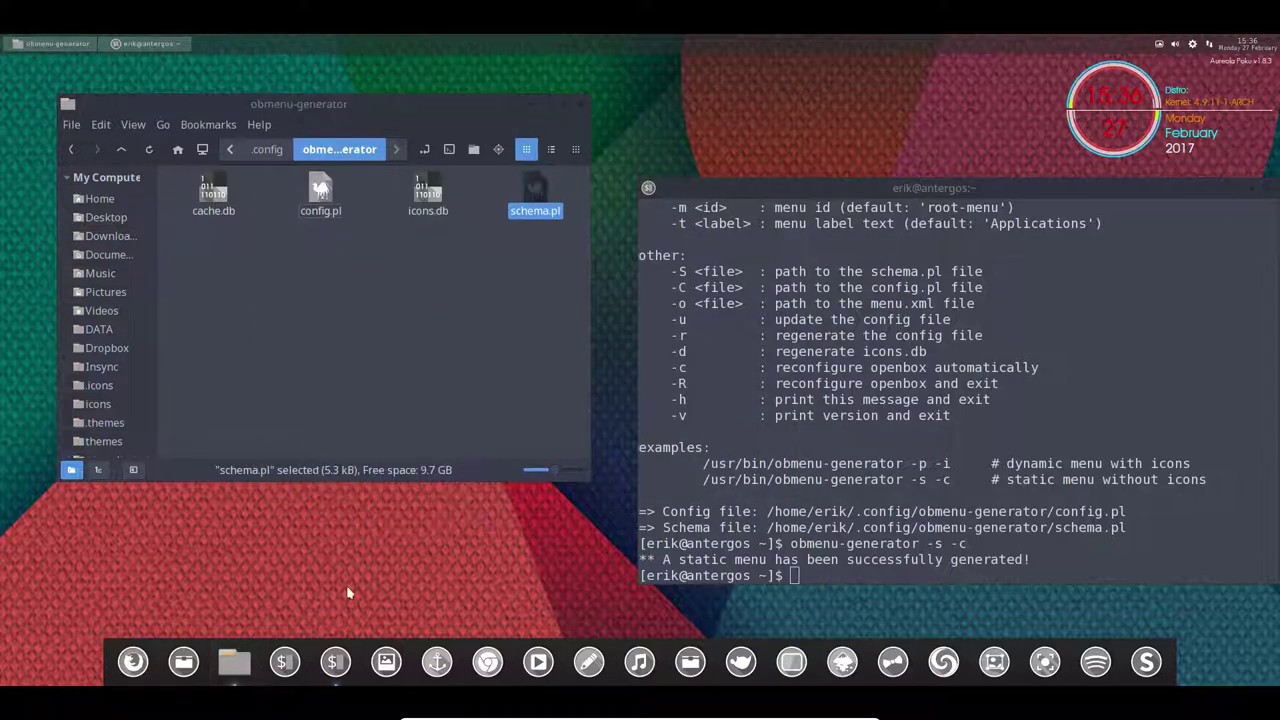
{"action": "right_click", "coordinate": [346, 585]}
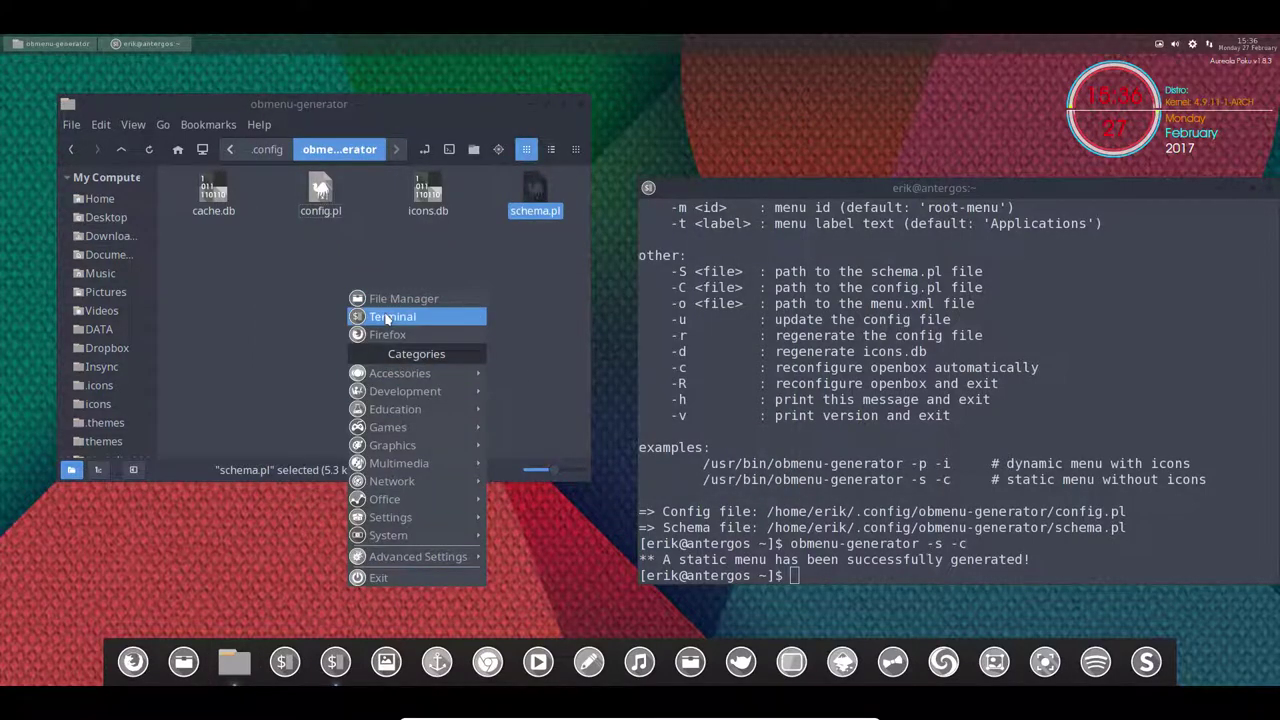
{"action": "left_click", "coordinate": [434, 347]}
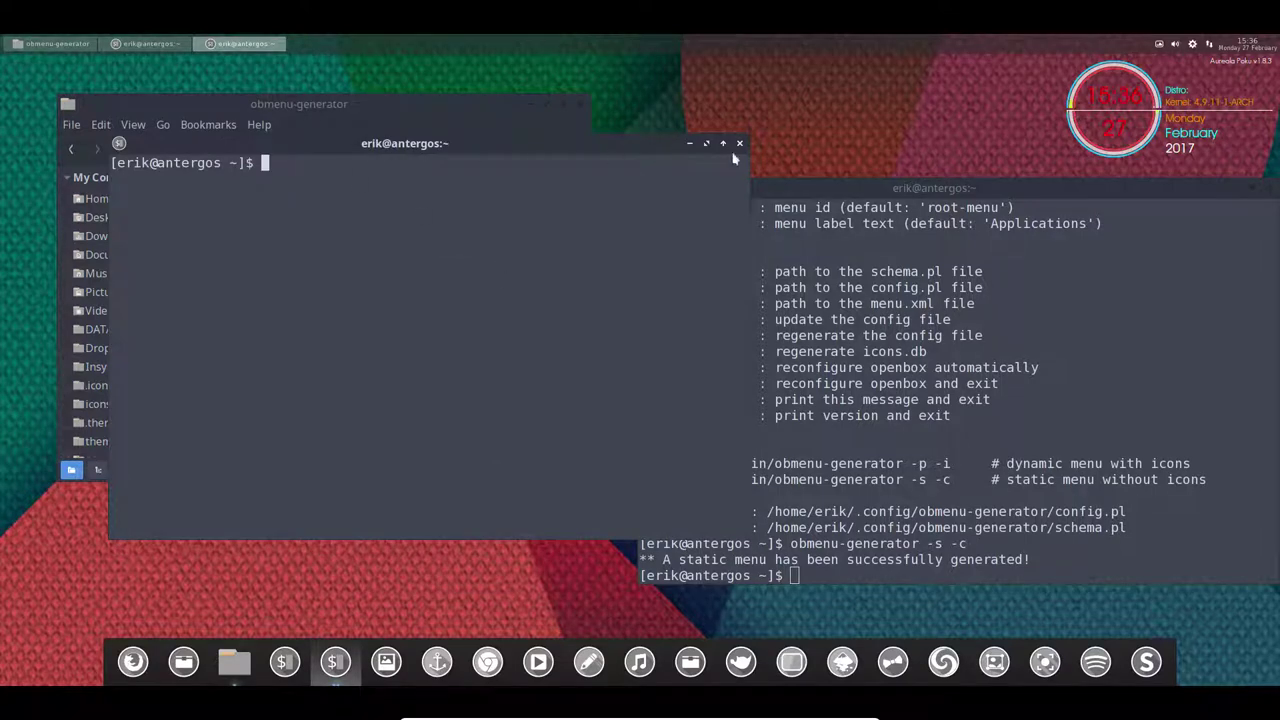
{"action": "left_click", "coordinate": [740, 144]}
Step: Examine the Openbox menu's application categories and the Obmenu-Generator and Openbox submenus under Advanced Settings
{"action": "right_click", "coordinate": [353, 576]}
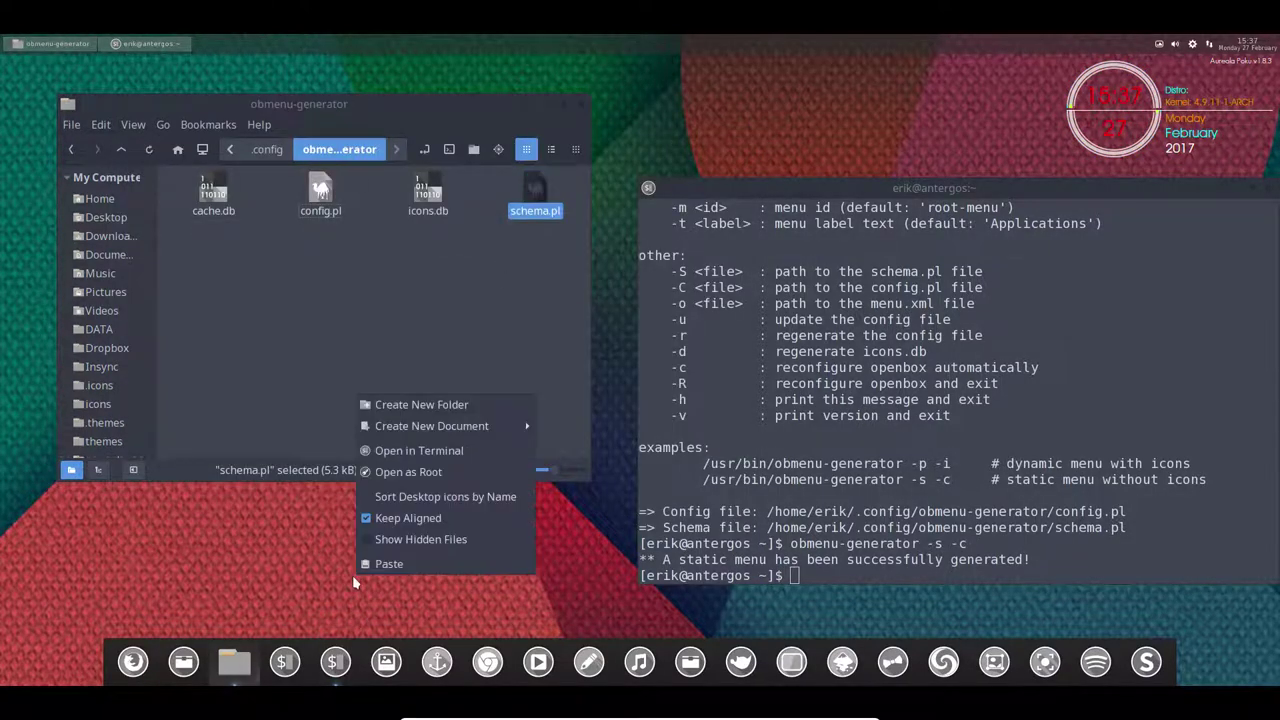
{"action": "left_click", "coordinate": [420, 598]}
{"action": "right_click", "coordinate": [420, 598]}
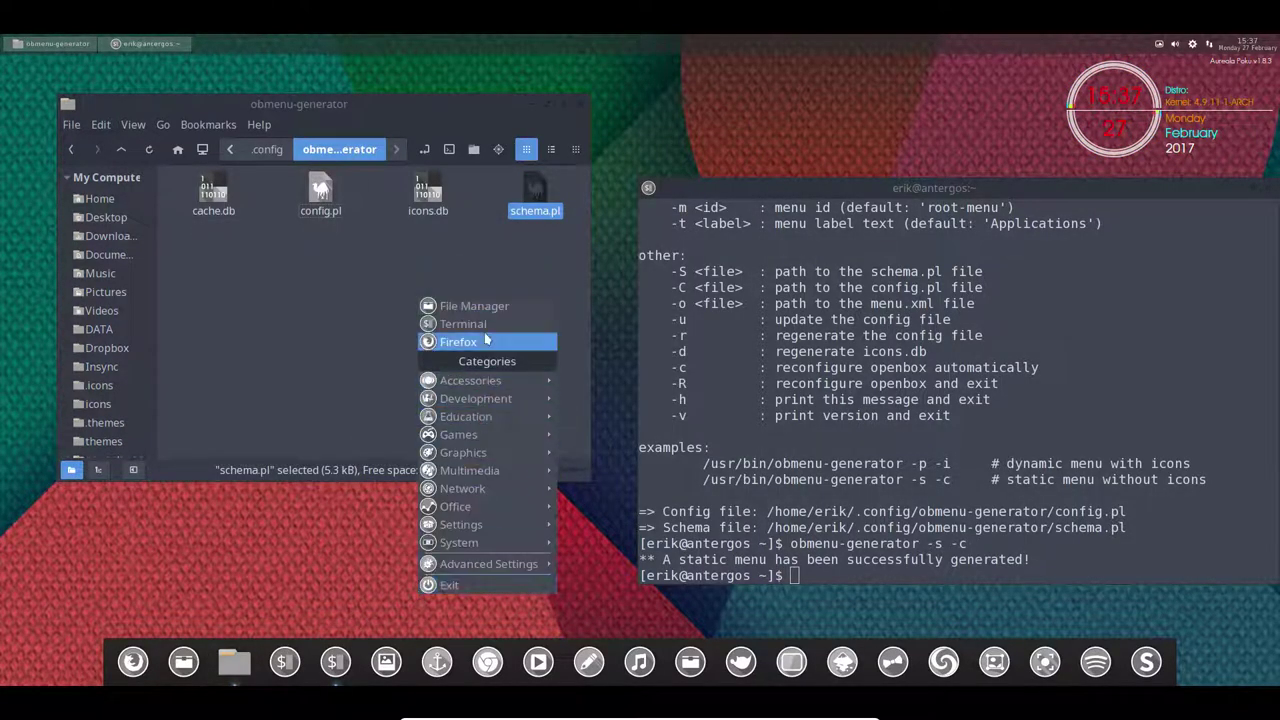
{"action": "mouse_move", "coordinate": [488, 384]}
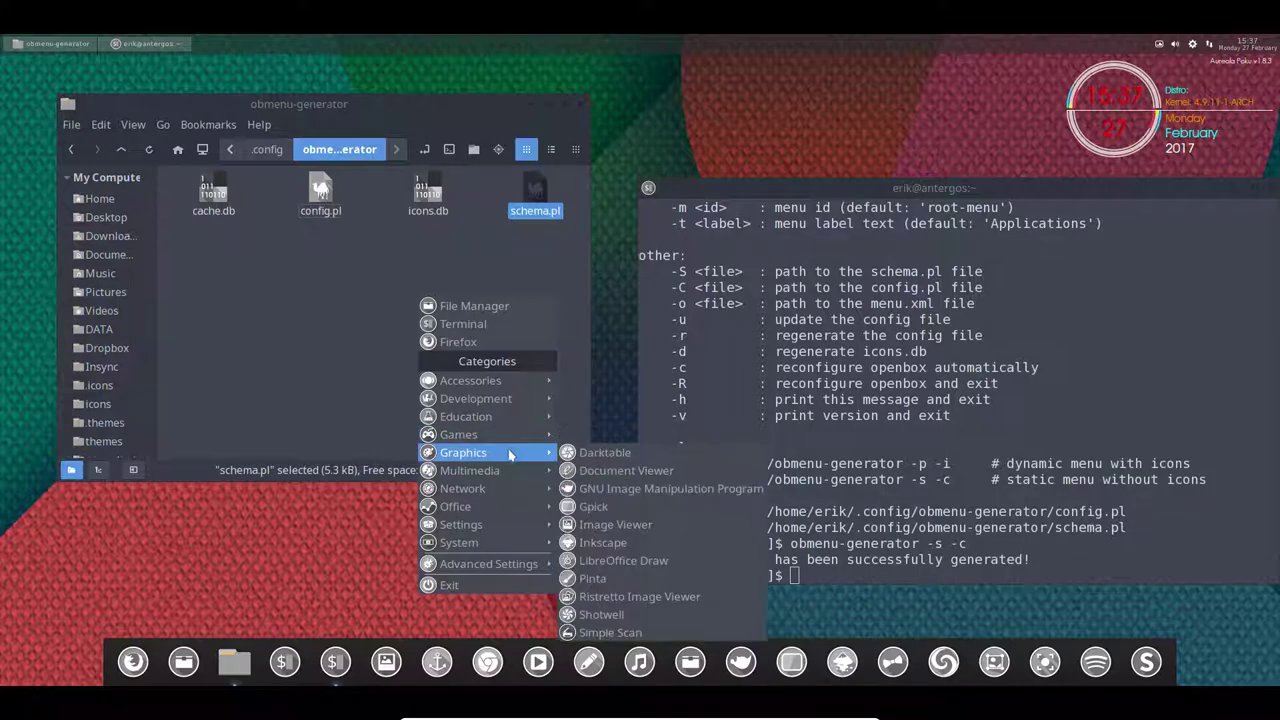
{"action": "mouse_move", "coordinate": [503, 489]}
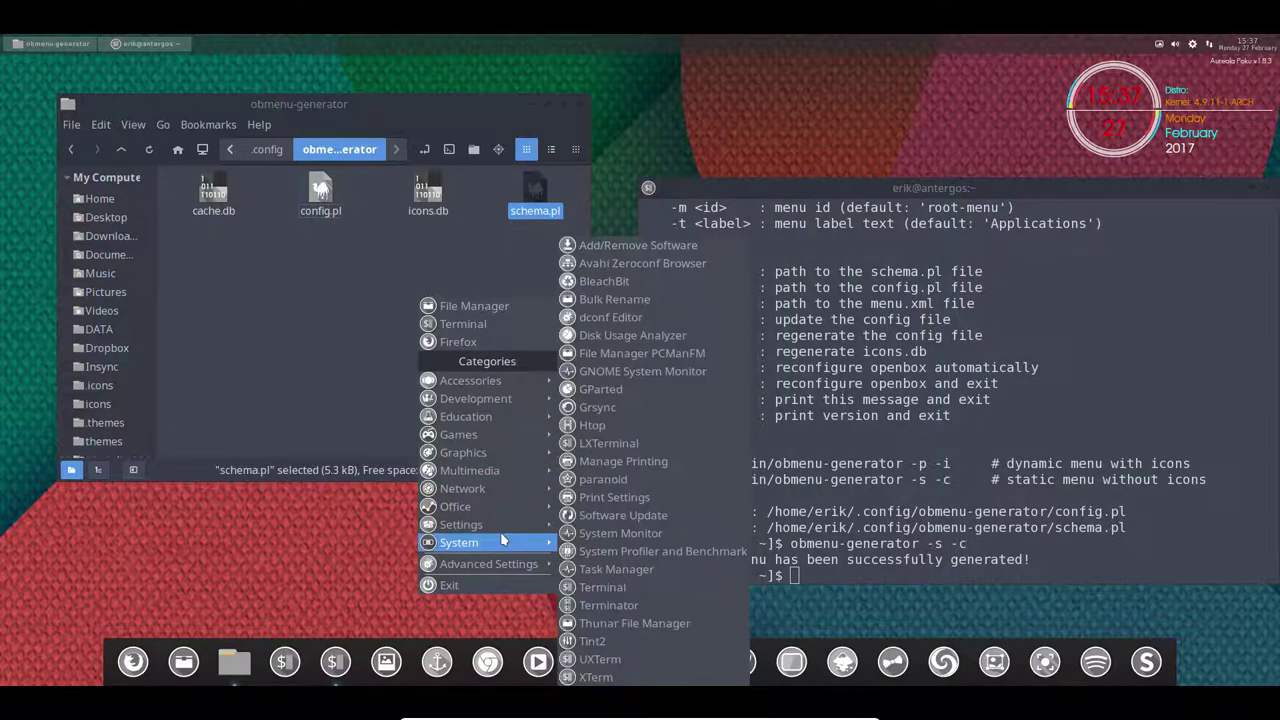
{"action": "mouse_move", "coordinate": [500, 567]}
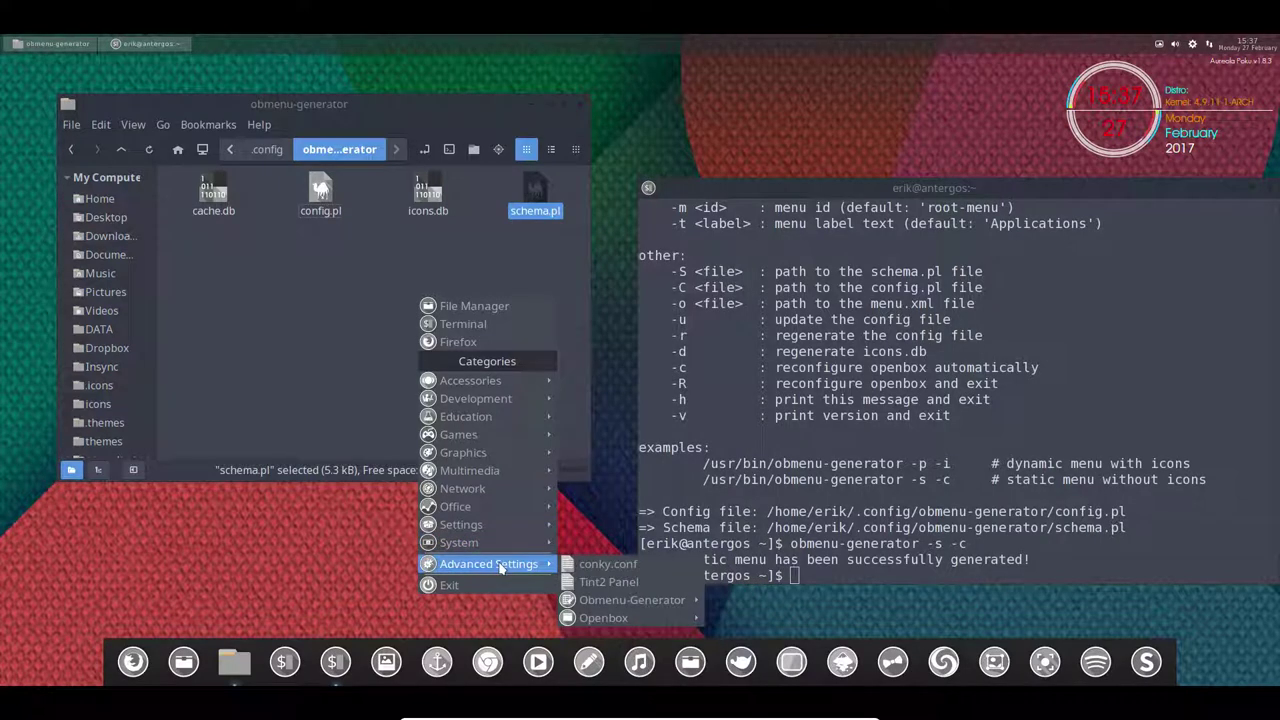
{"action": "mouse_move", "coordinate": [616, 606]}
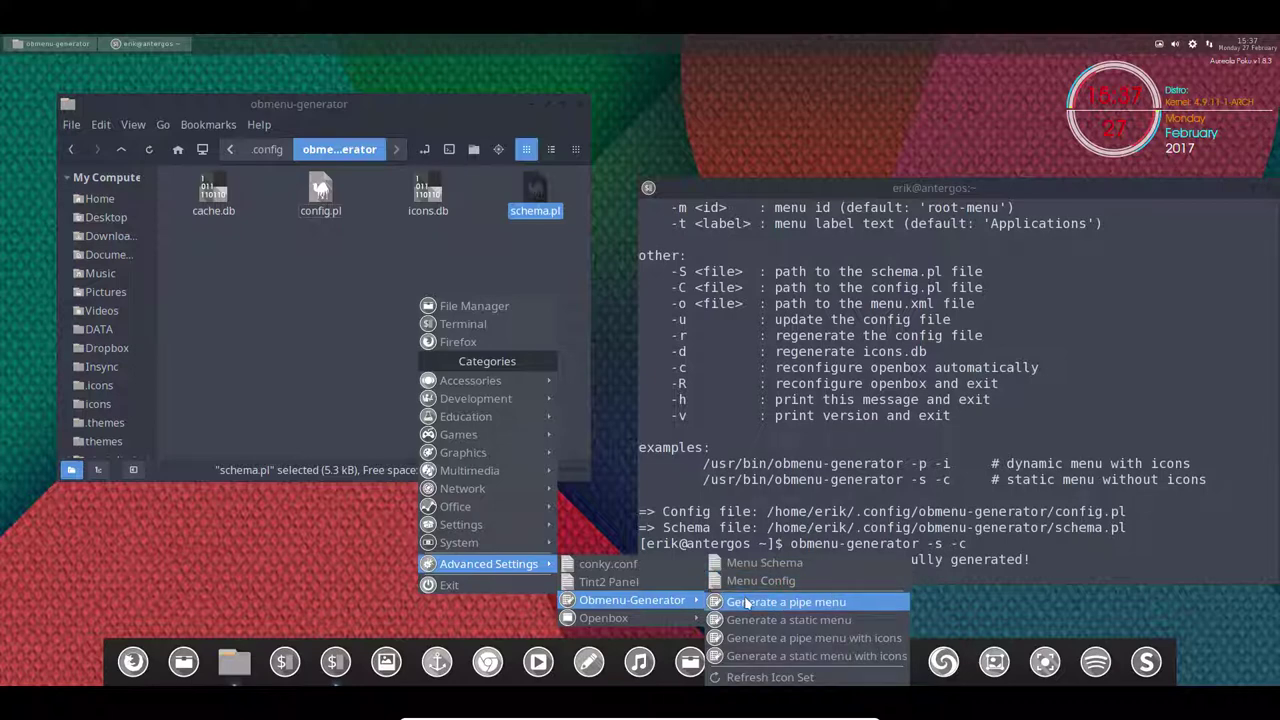
{"action": "mouse_move", "coordinate": [665, 618]}
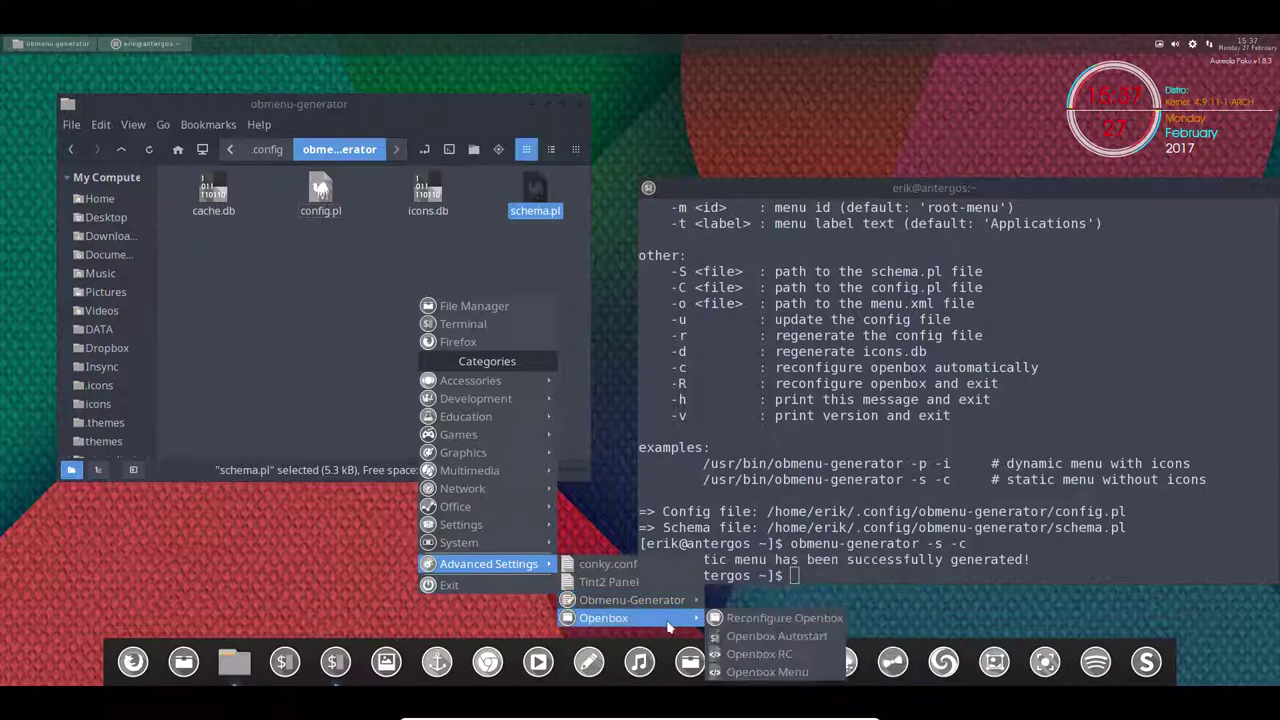
{"action": "left_click", "coordinate": [758, 620]}
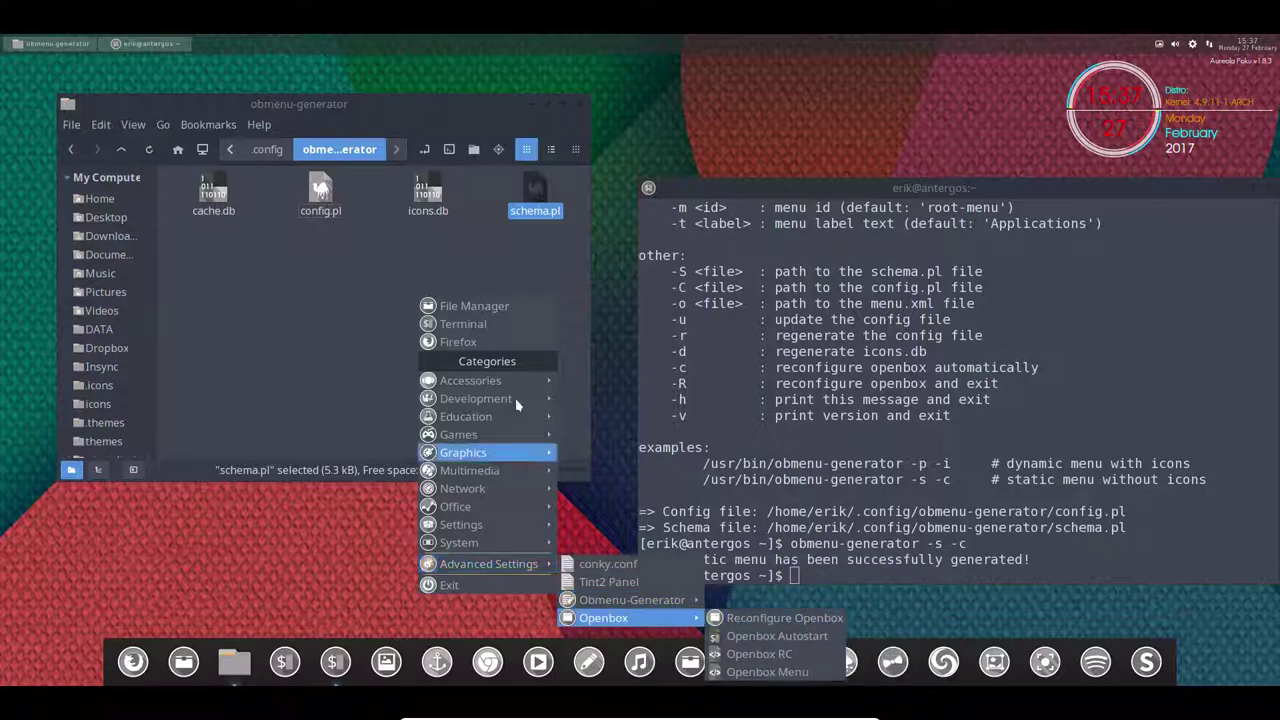
Step: Open schema.pl from the obmenu-generator folder and show its custom advanced settings section in a maximized window
{"action": "left_click", "coordinate": [320, 195]}
{"action": "left_click", "coordinate": [535, 192]}
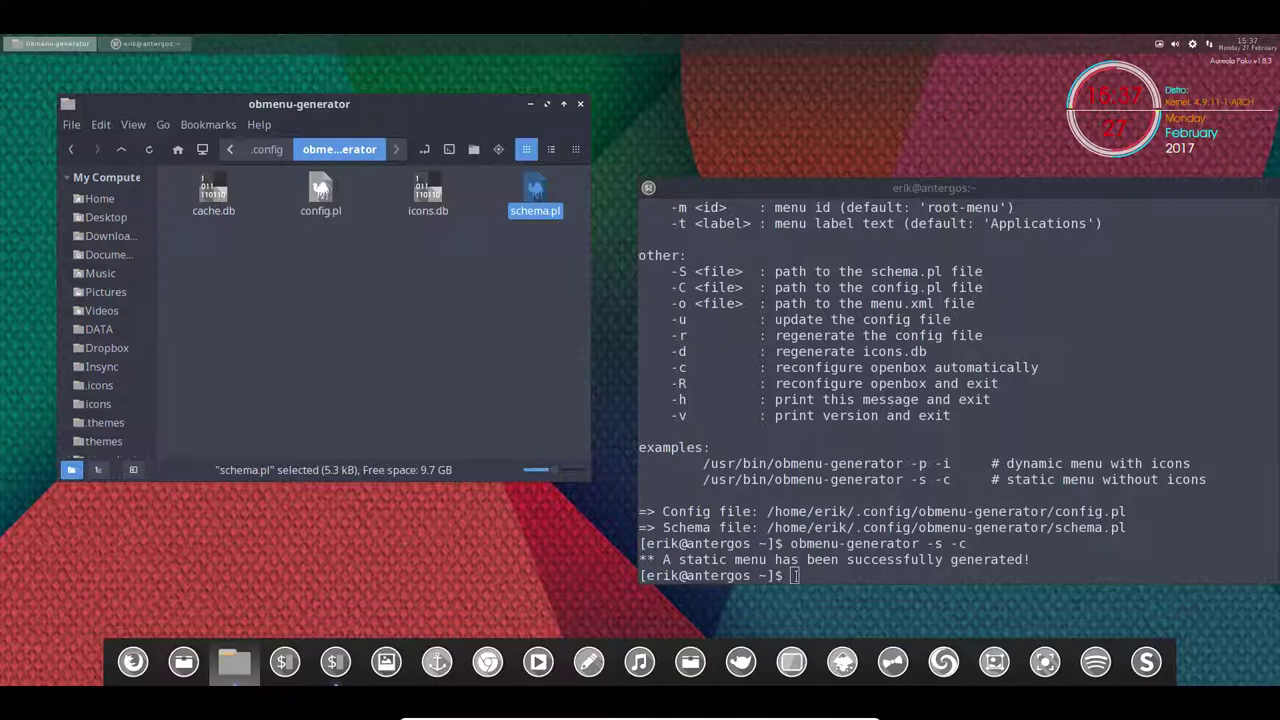
{"action": "left_click", "coordinate": [540, 302]}
{"action": "double_click", "coordinate": [532, 205]}
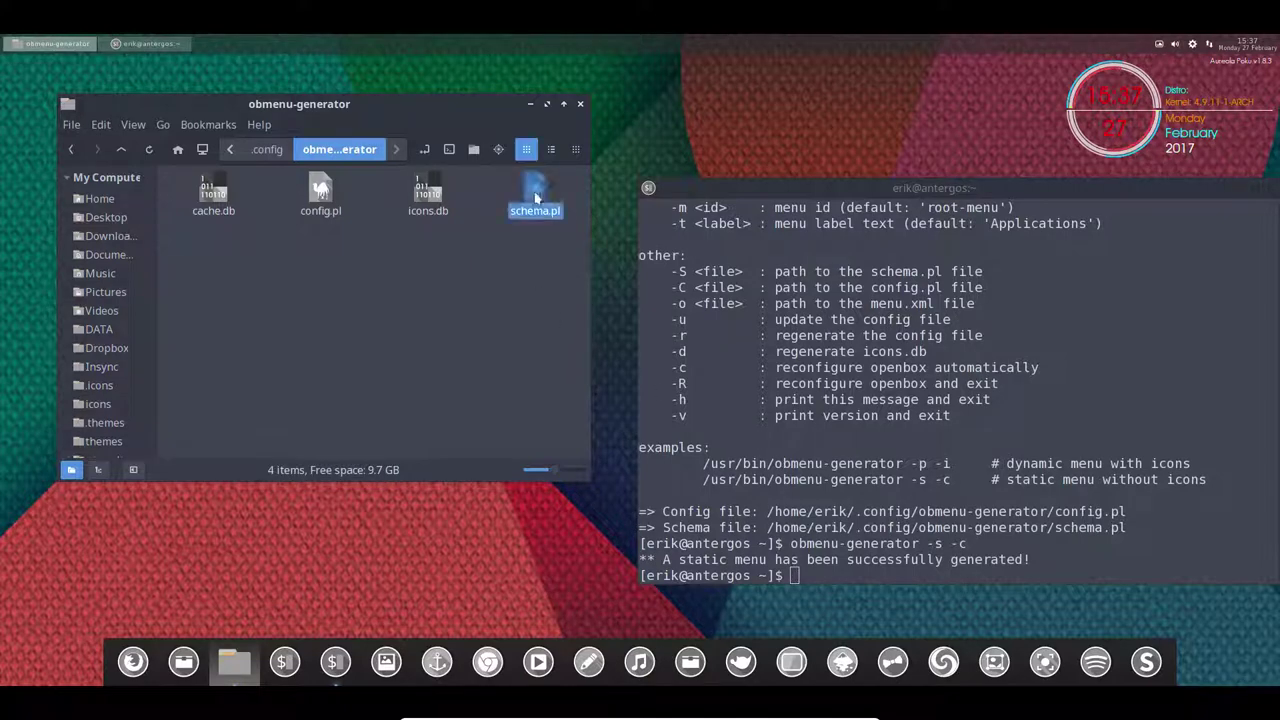
{"action": "scroll", "coordinate": [515, 270], "scroll_direction": "down", "scroll_amount": 10}
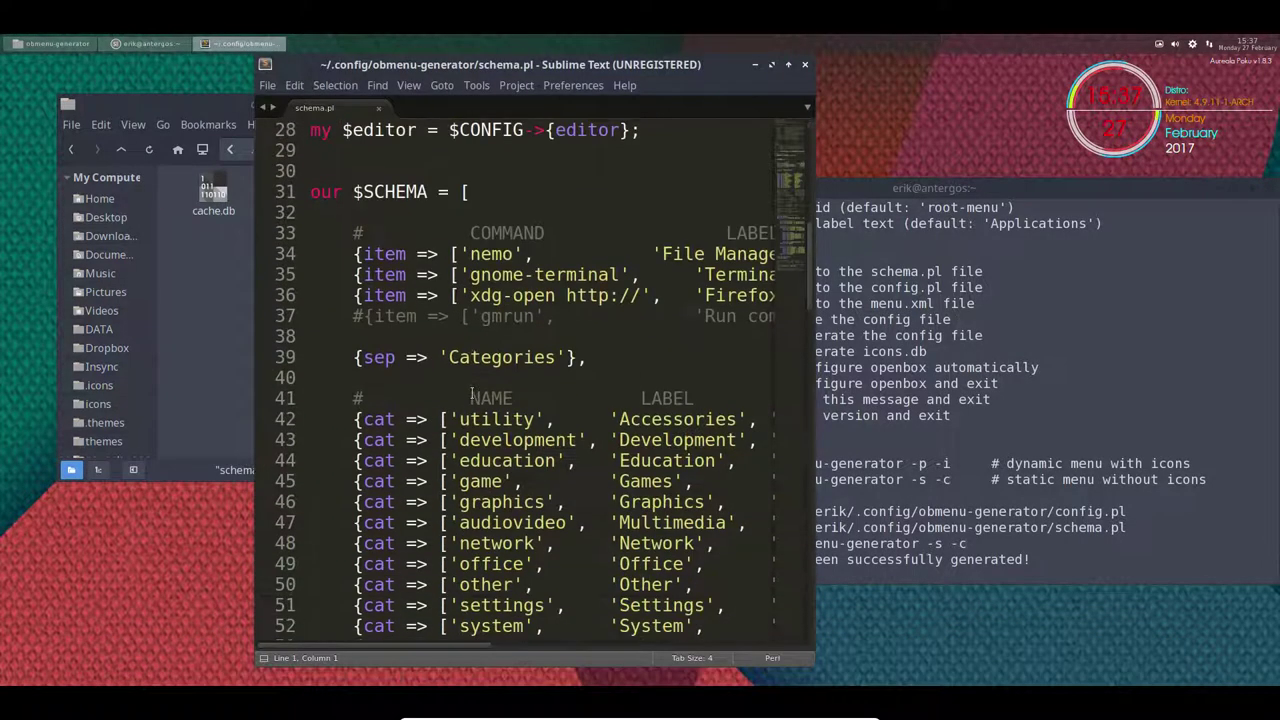
{"action": "scroll", "coordinate": [484, 426], "scroll_direction": "down", "scroll_amount": 5}
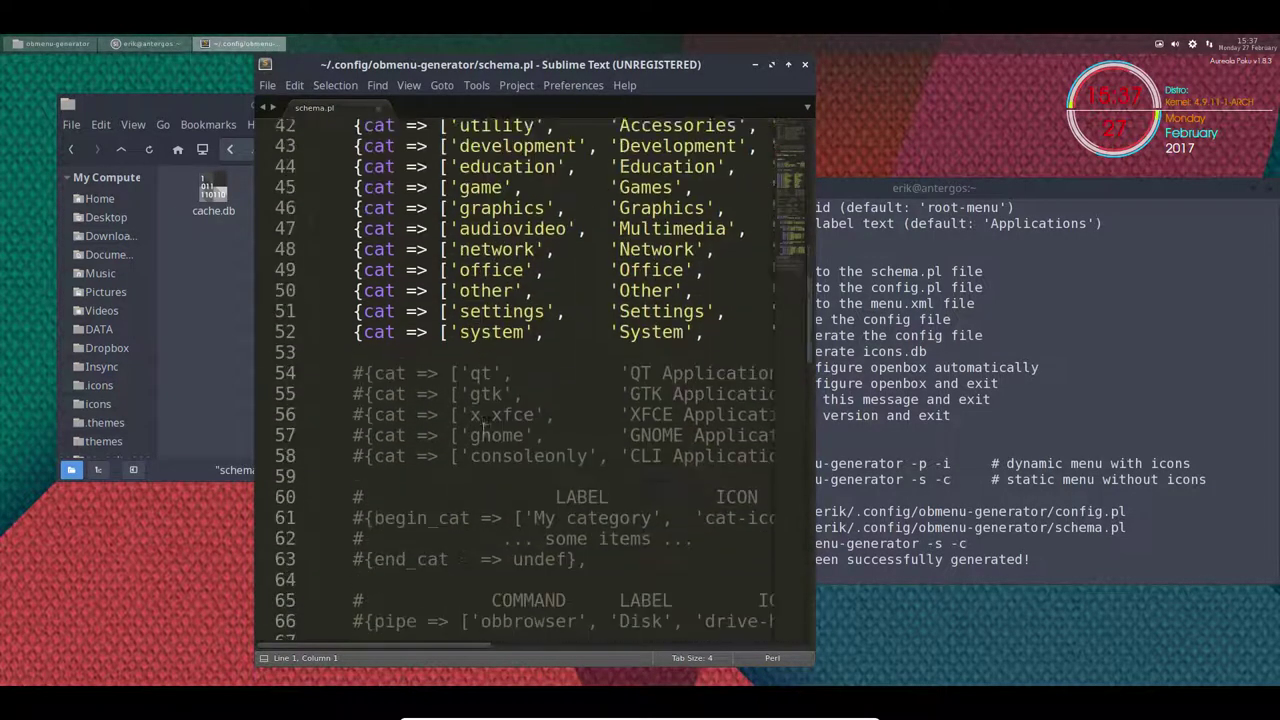
{"action": "scroll", "coordinate": [484, 427], "scroll_direction": "down", "scroll_amount": 5}
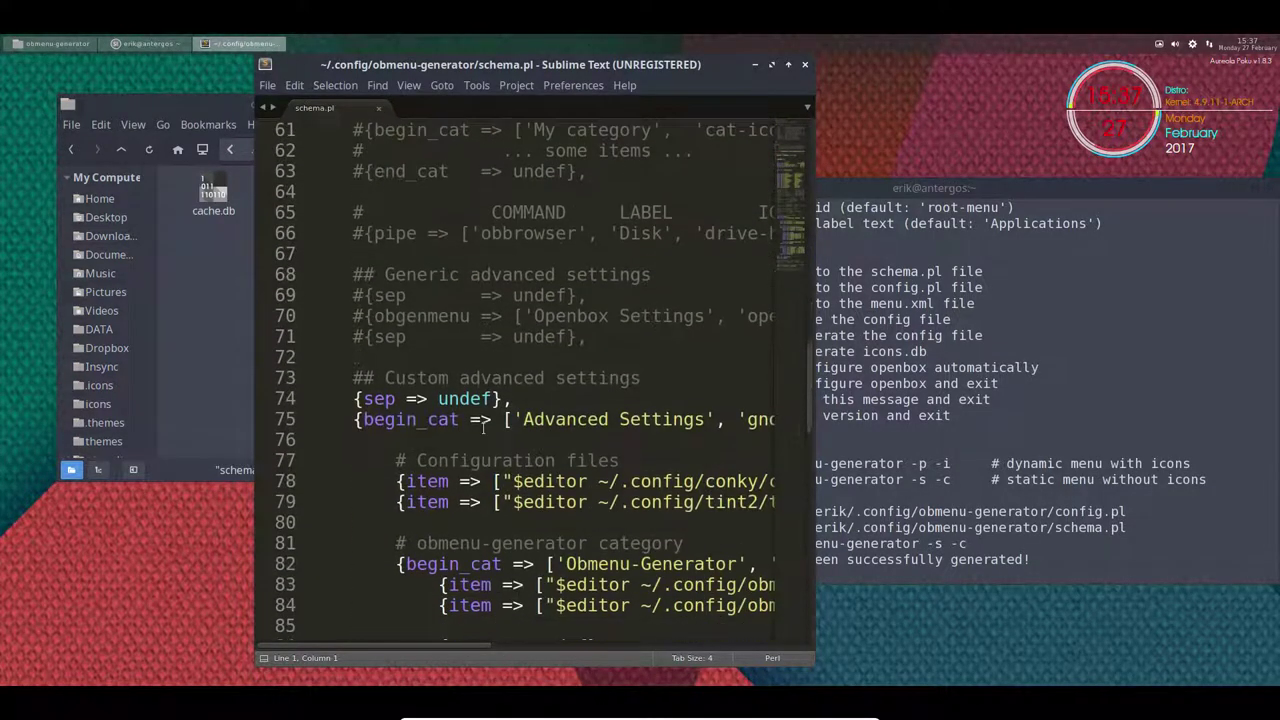
{"action": "left_click", "coordinate": [771, 65]}
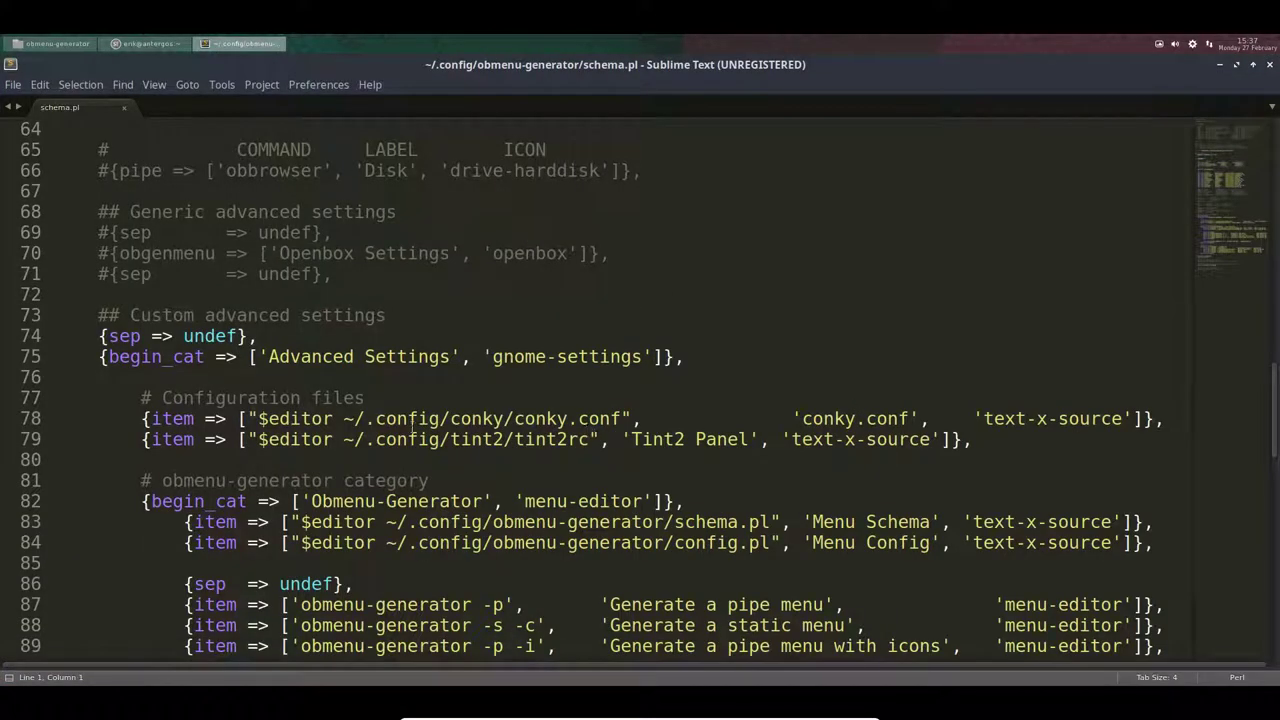
Step: Examine the conky.conf item and its file path on line 78, along with the Obmenu-Generator category entries below
{"action": "left_click_drag", "start_coordinate": [141, 421], "coordinate": [1160, 421]}
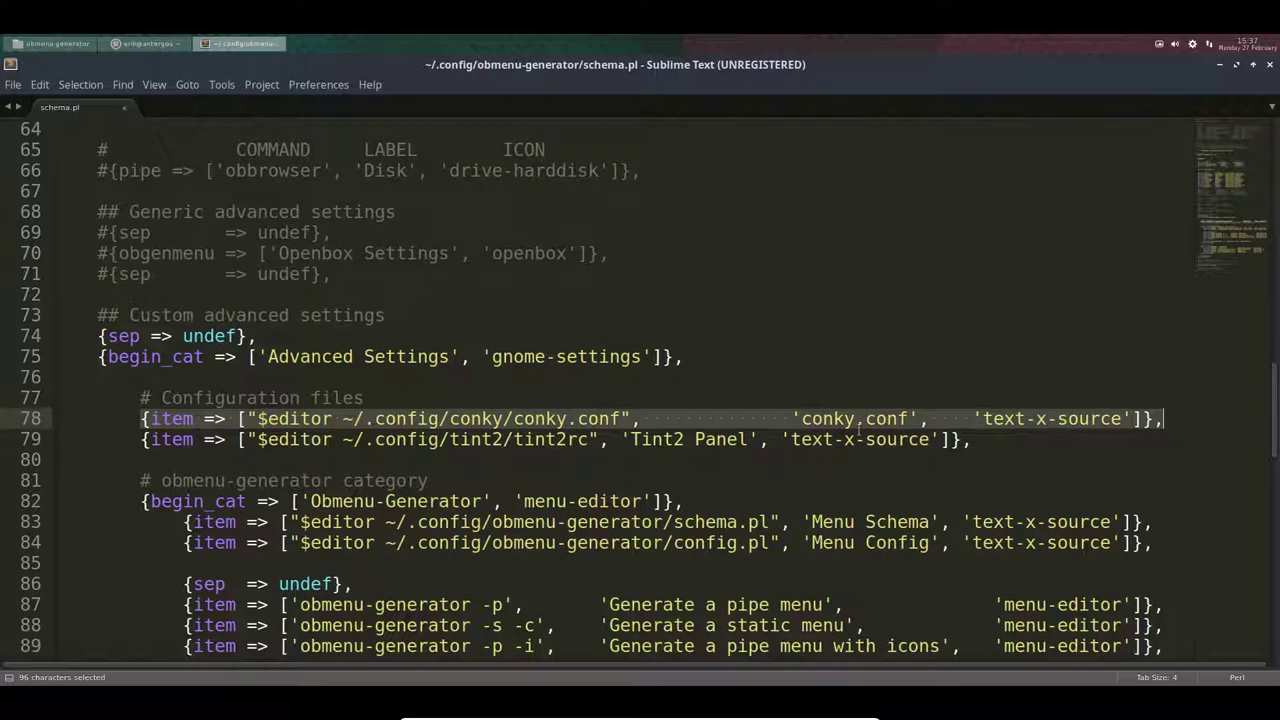
{"action": "left_click", "coordinate": [652, 418]}
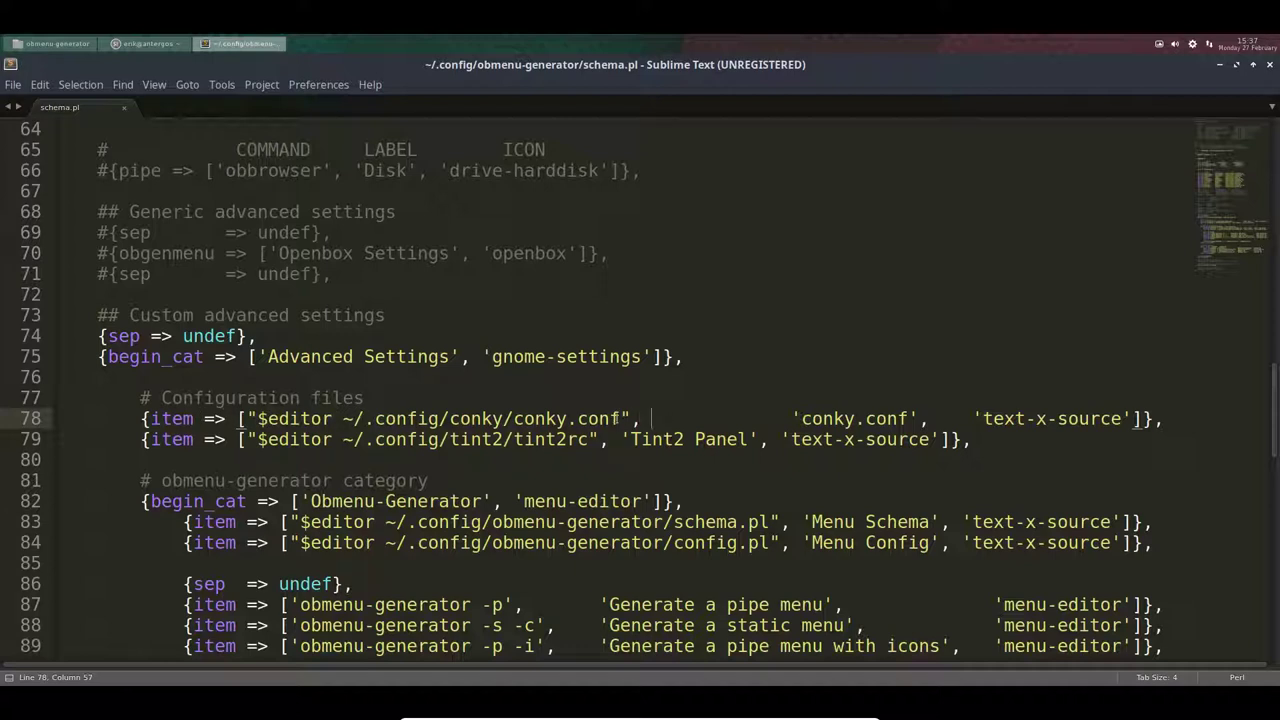
{"action": "left_click_drag", "start_coordinate": [621, 418], "coordinate": [512, 420]}
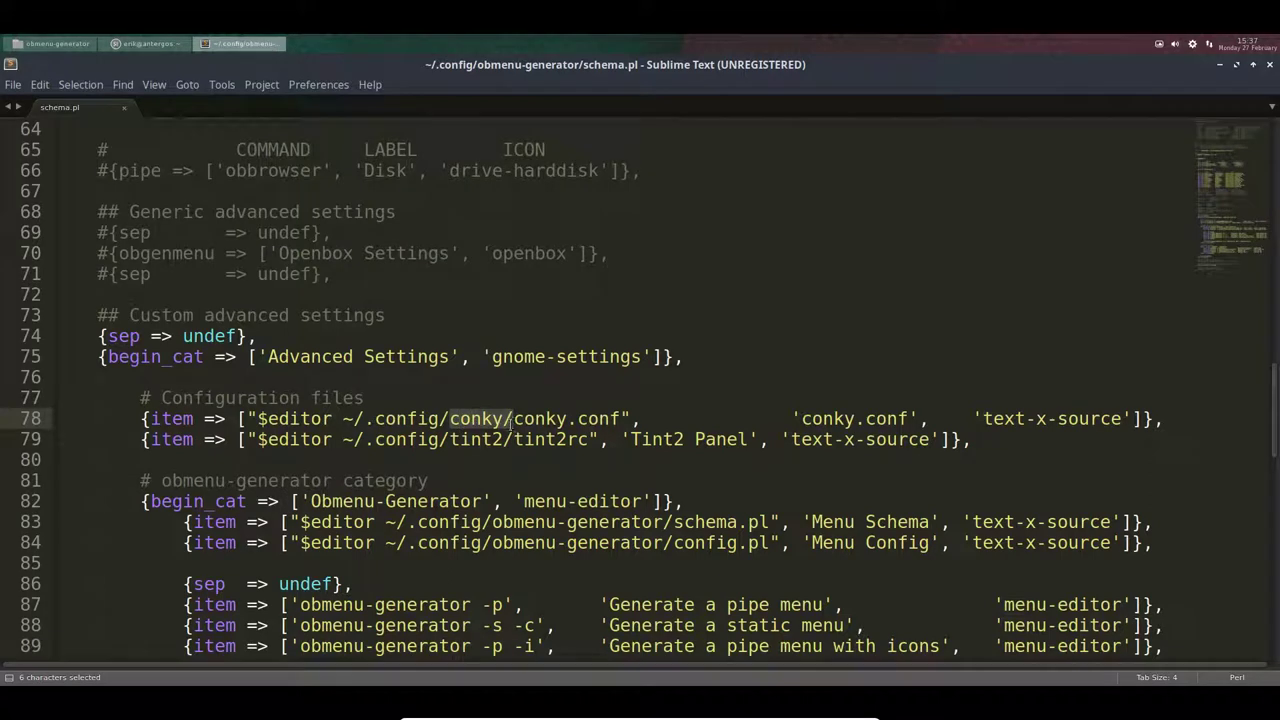
{"action": "left_click", "coordinate": [512, 424]}
{"action": "scroll", "coordinate": [508, 450], "scroll_direction": "down", "scroll_amount": 3}
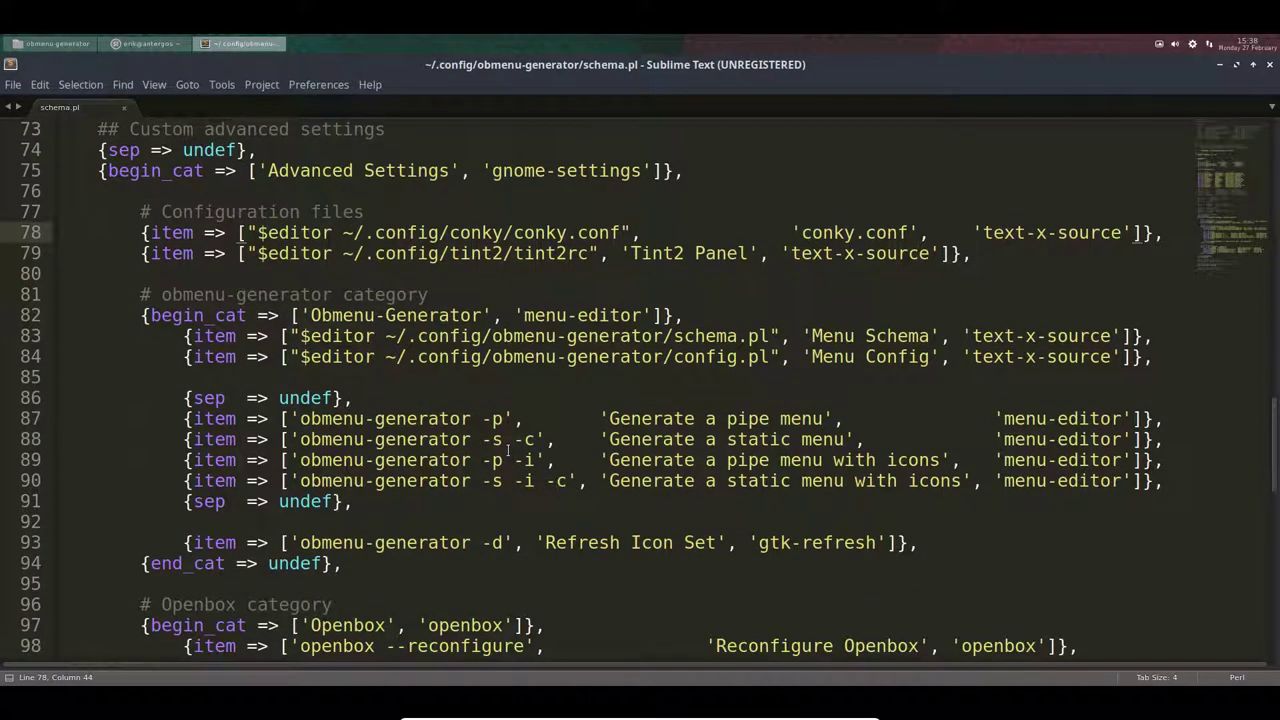
Step: Close the schema.pl editor window and the terminal window
{"action": "left_click", "coordinate": [1269, 64]}
{"action": "left_click", "coordinate": [1070, 186]}
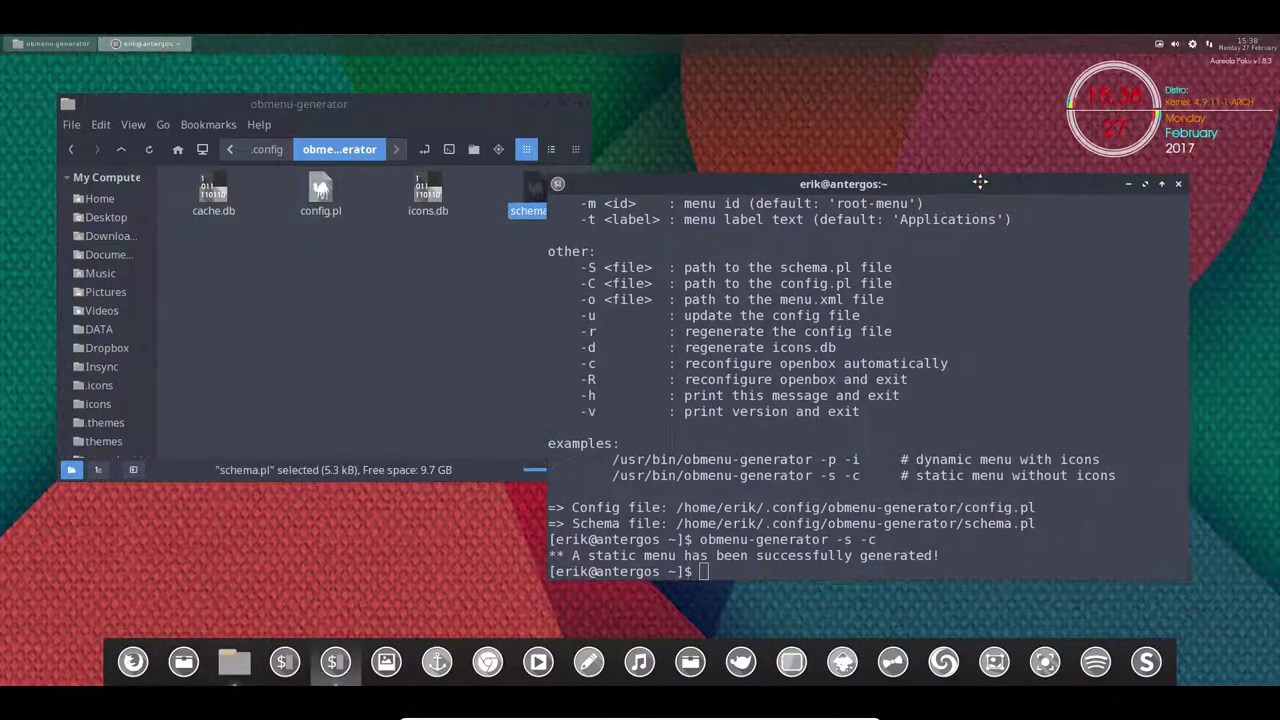
{"action": "left_click", "coordinate": [1182, 189]}
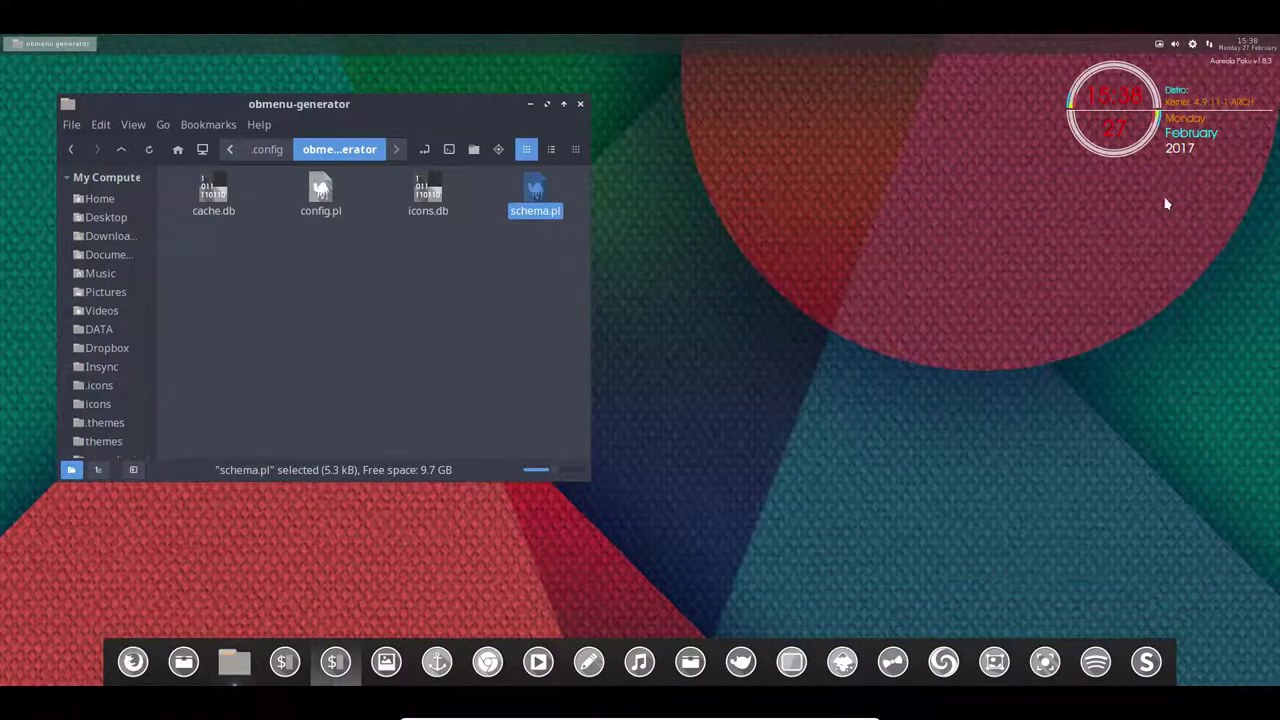
{"action": "right_click", "coordinate": [632, 260]}
{"action": "left_click", "coordinate": [671, 499]}
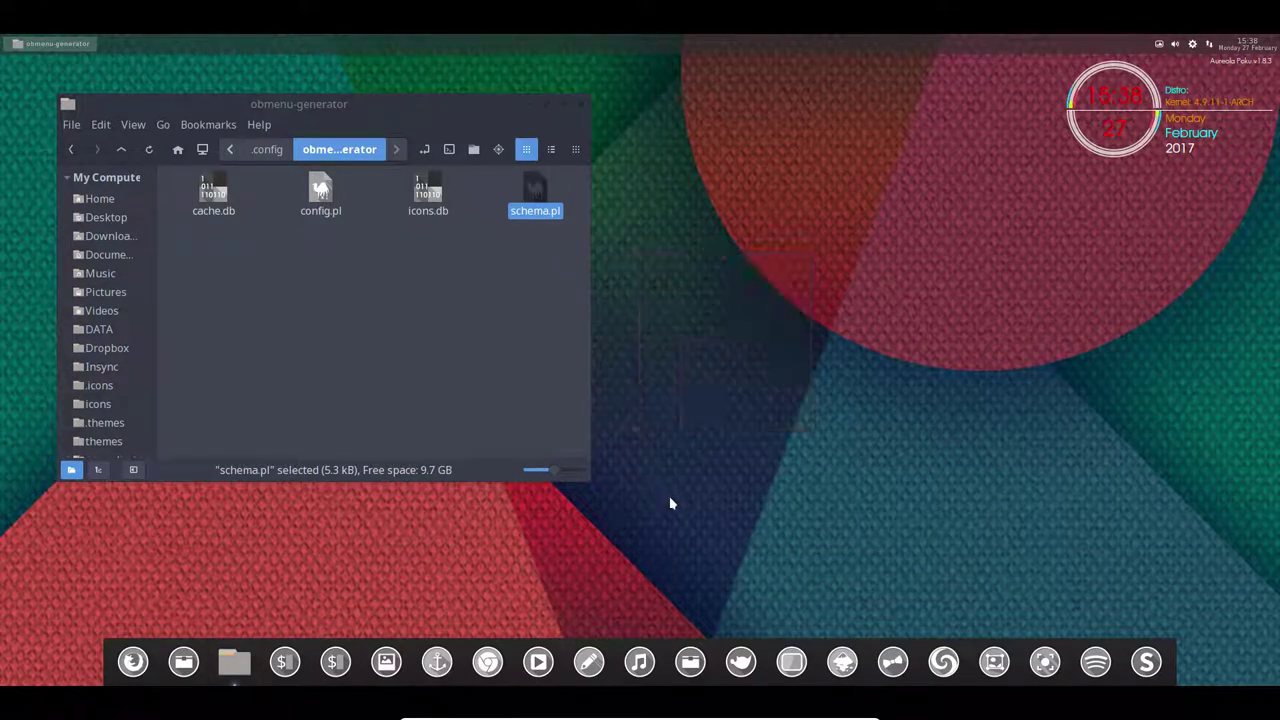